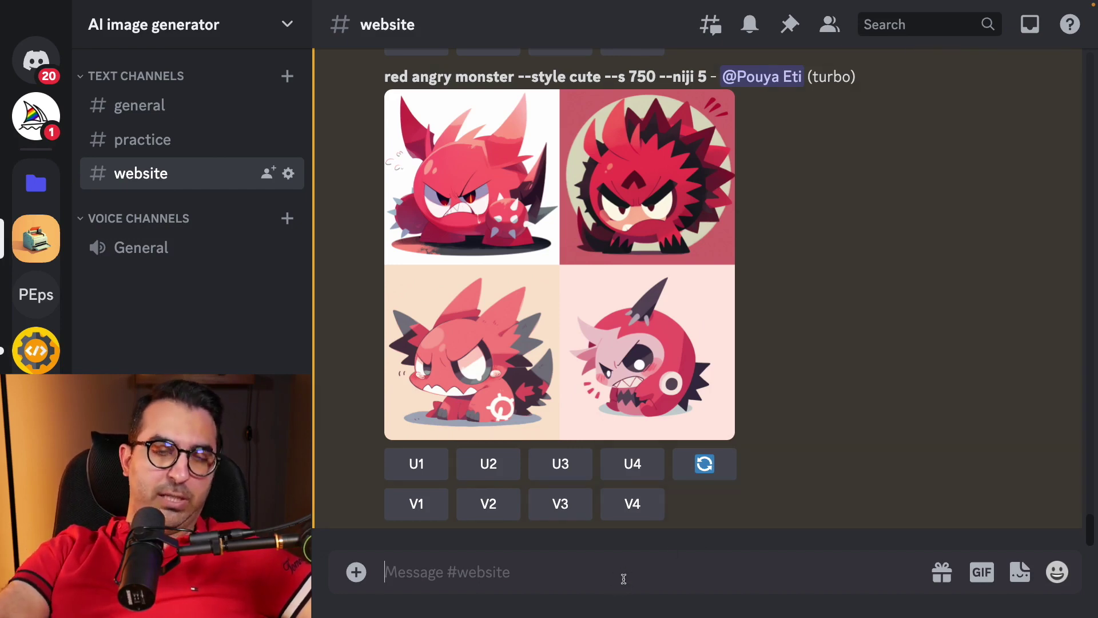
Generate a Midjourney image grid with the imagine command and the prompt "burger on a plate".
type("/")
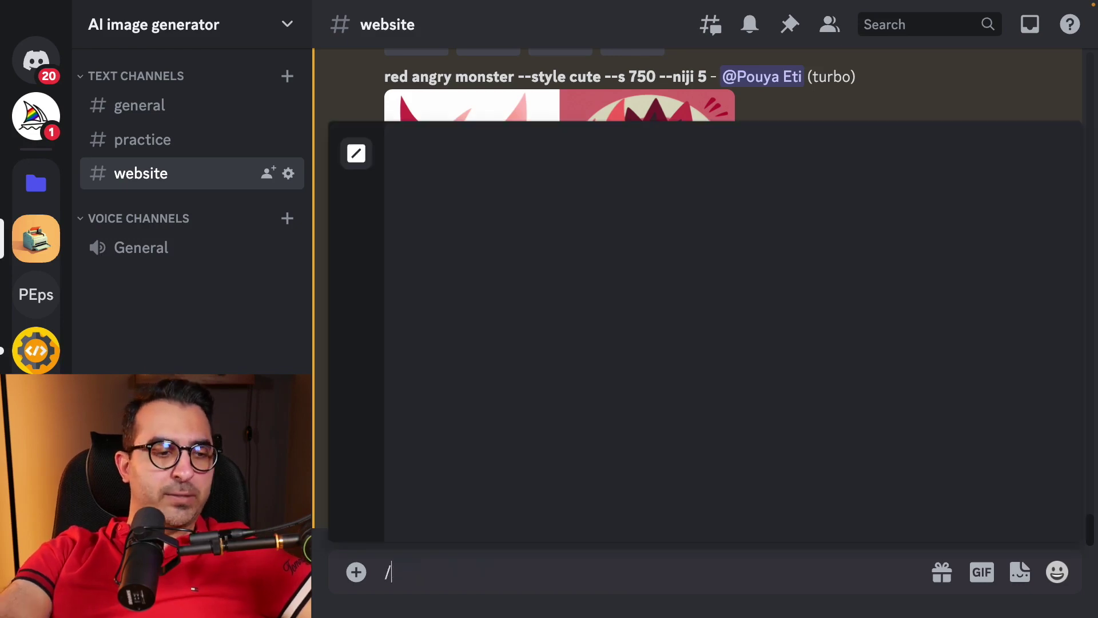
type("im")
key("Tab")
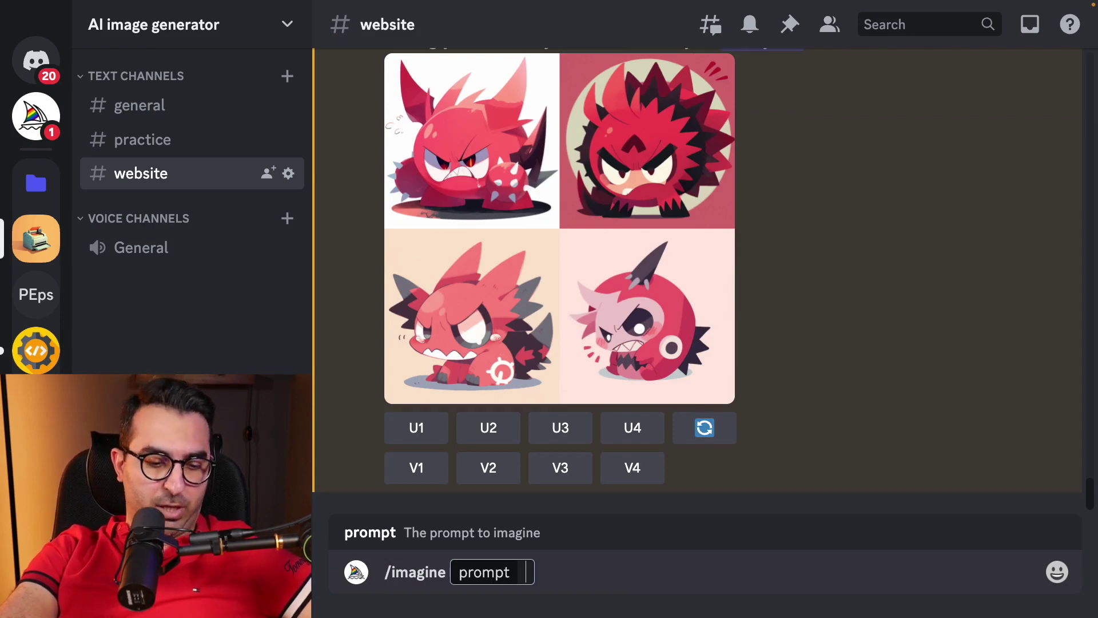
type("bvc")
key("BackSpace")
key("BackSpace")
type("urger ")
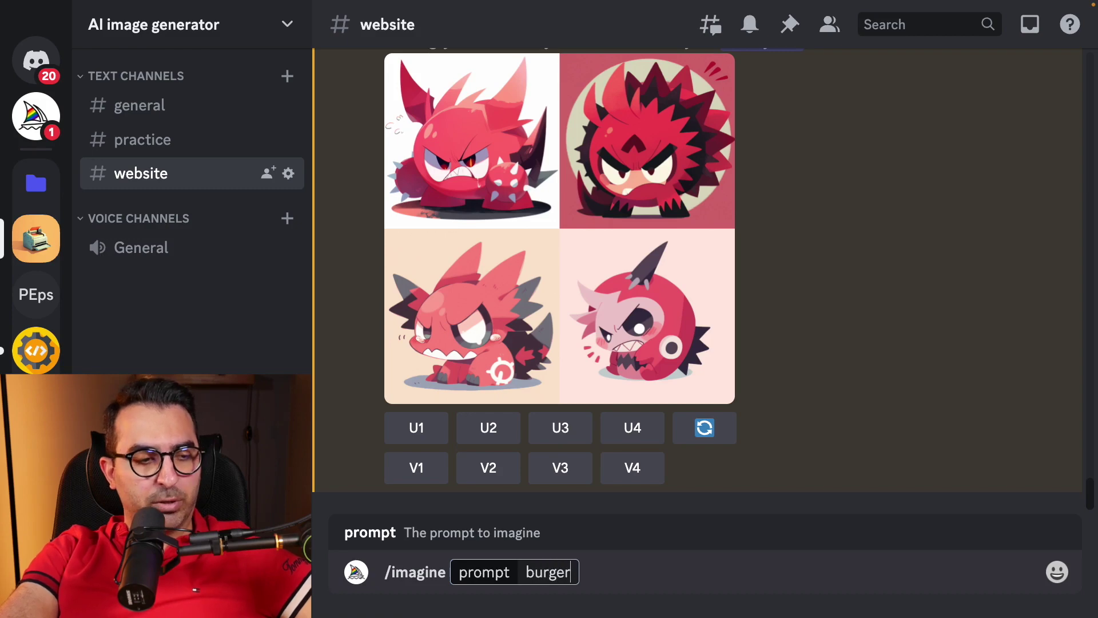
type("on a plate")
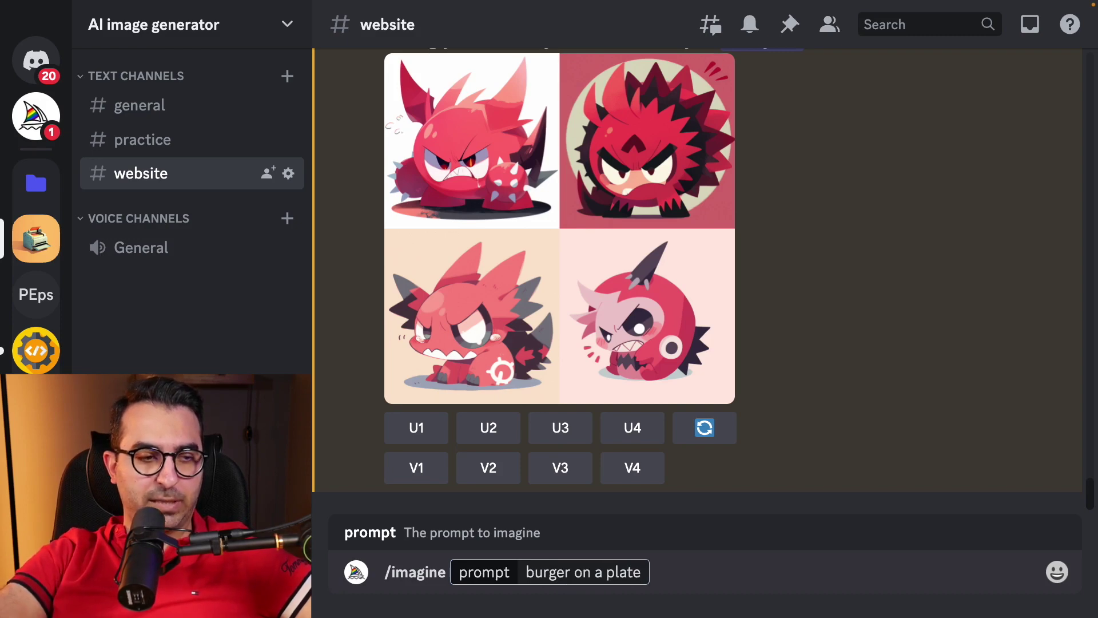
key("Return")
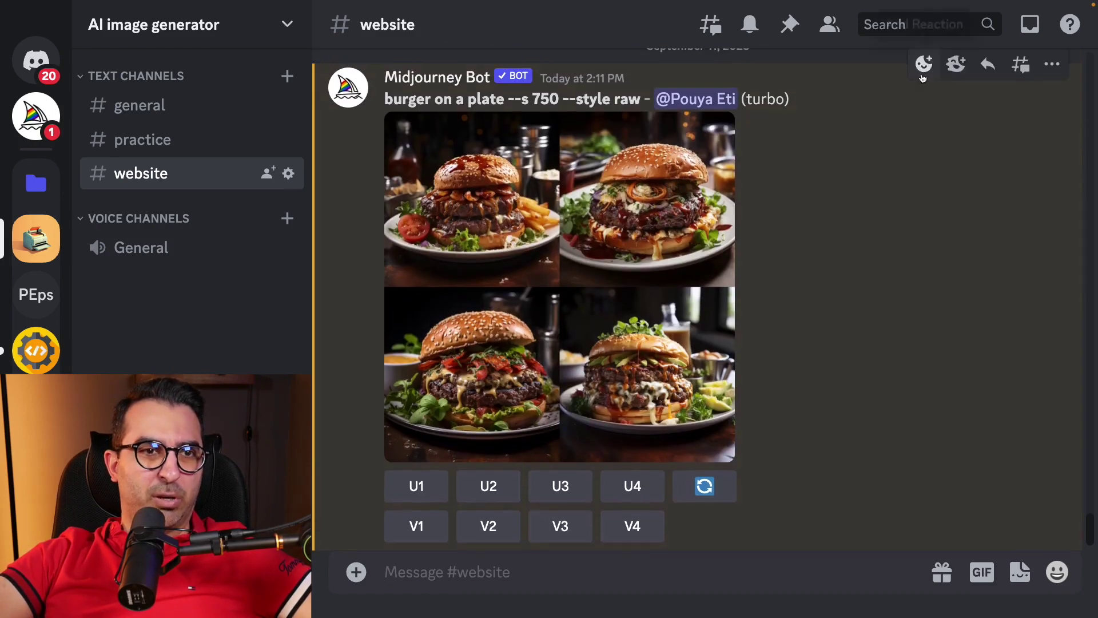
left_click(924, 64)
left_click(484, 213)
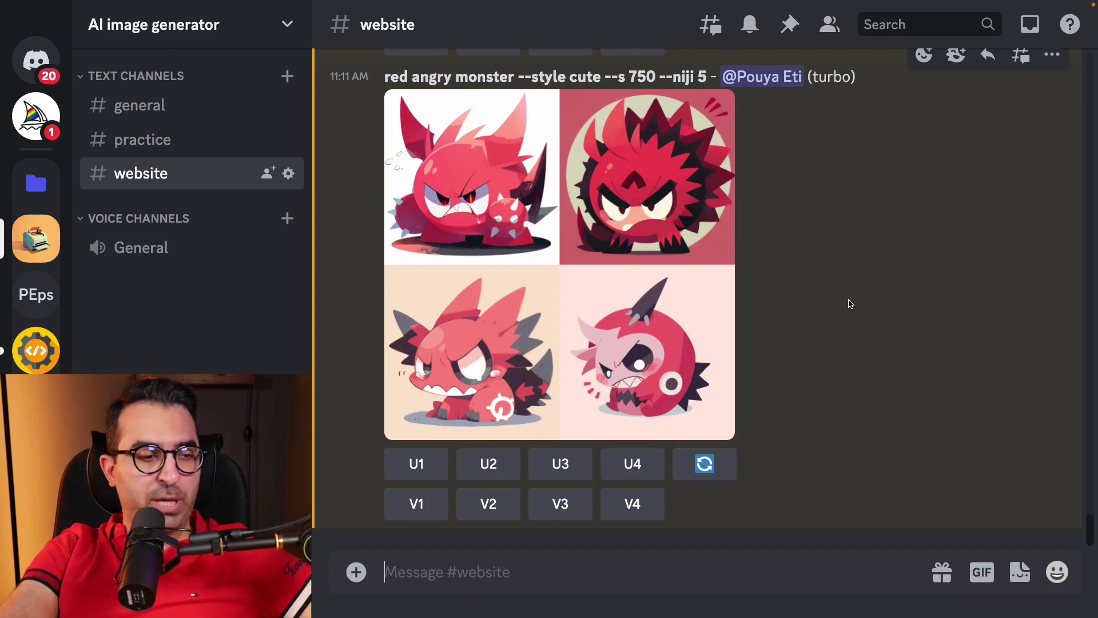
Generate another image grid with the imagine prompt "burger on a plate, solid yellow background, minimal --ar 16:9".
type("/")
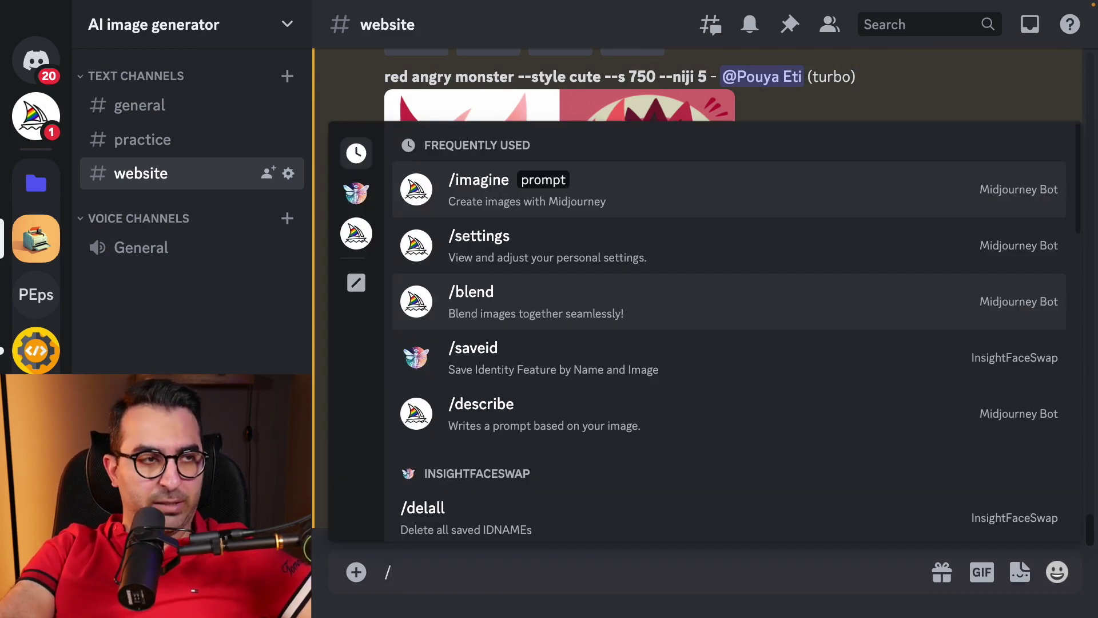
key("Return")
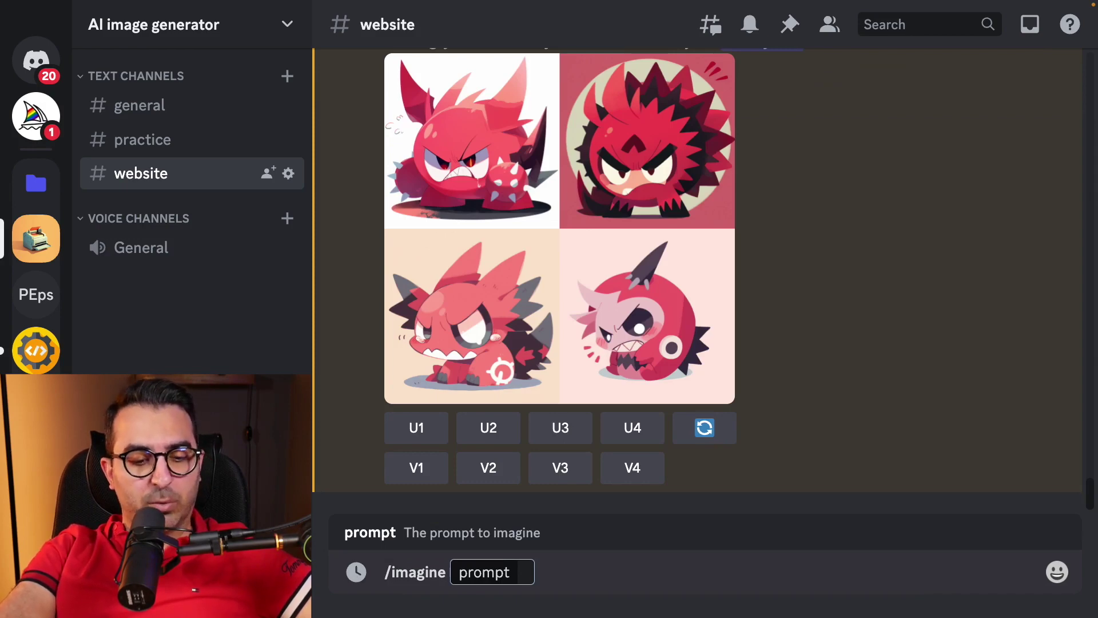
type("burger")
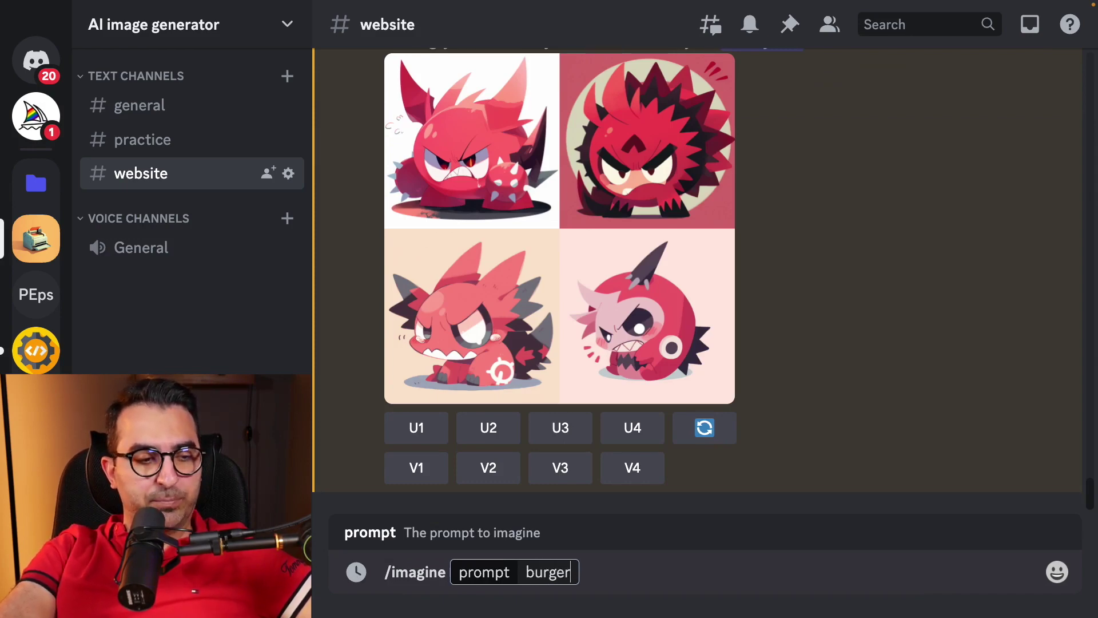
type(" on a plate")
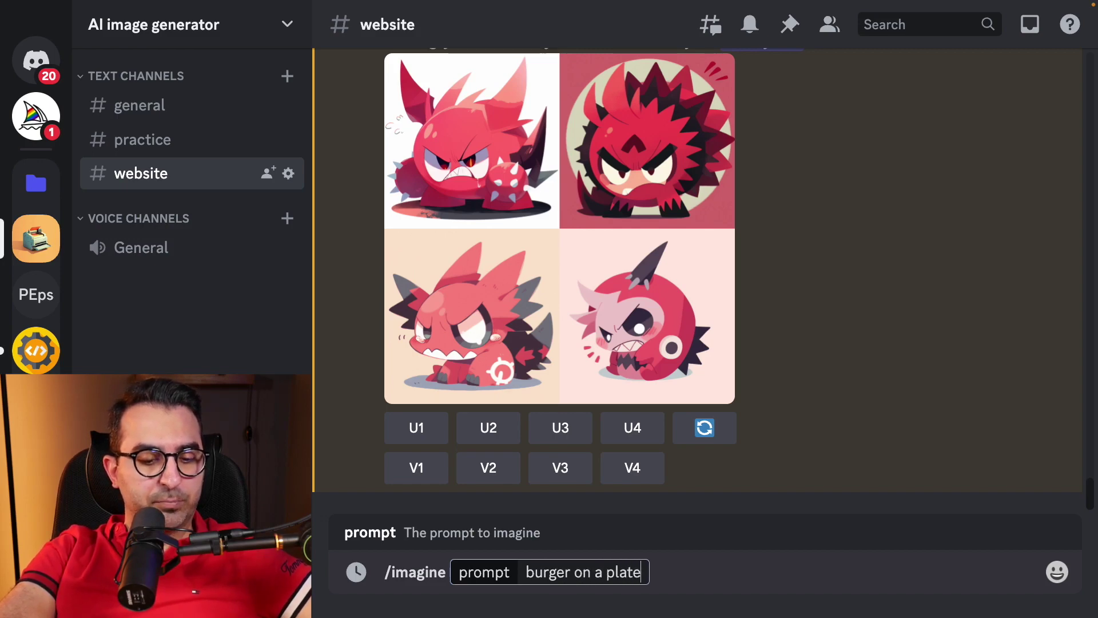
type(", sol")
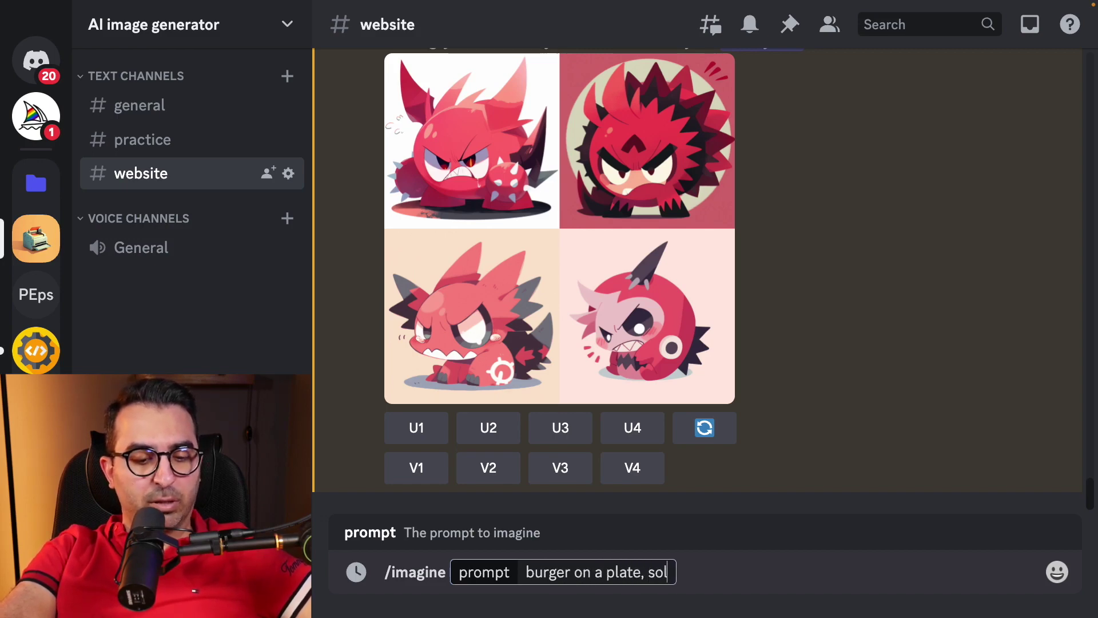
type("id yellow ")
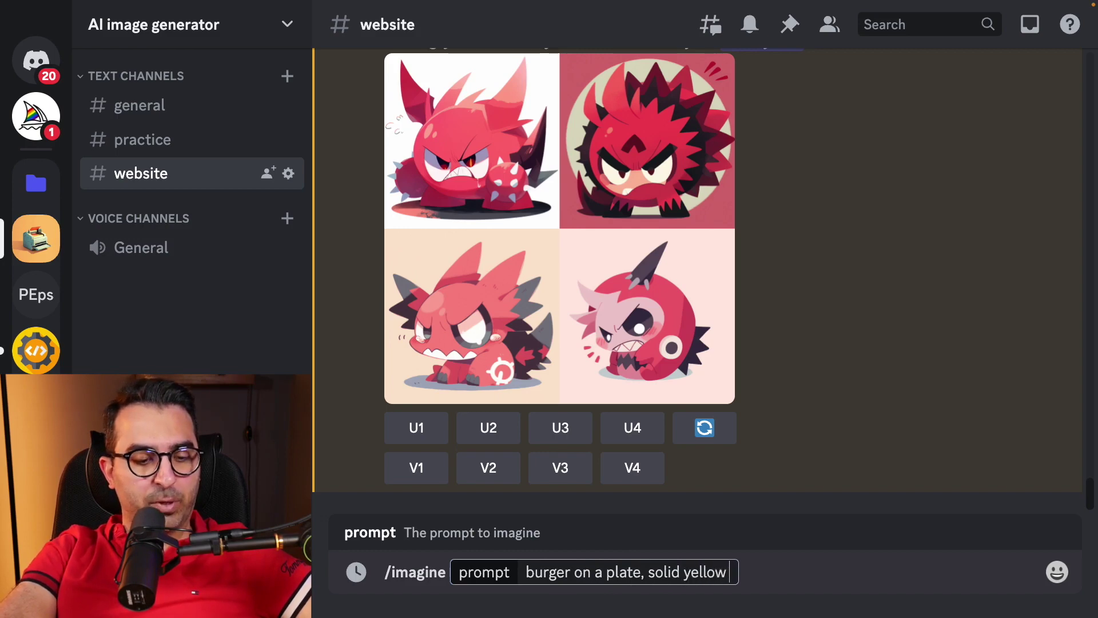
type("backgro")
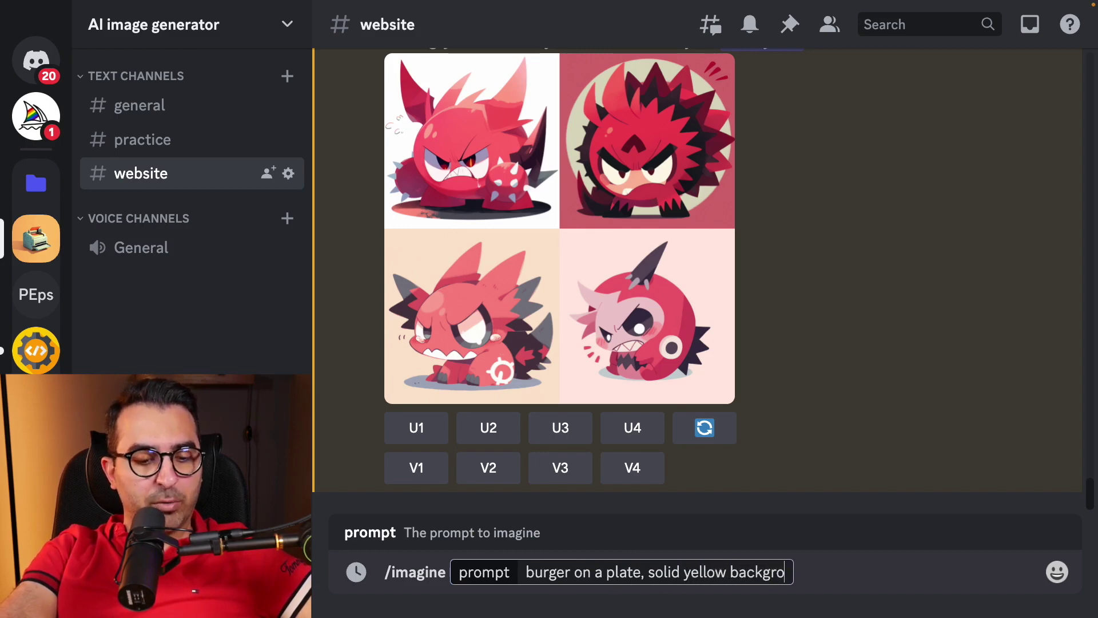
type("und, minimal")
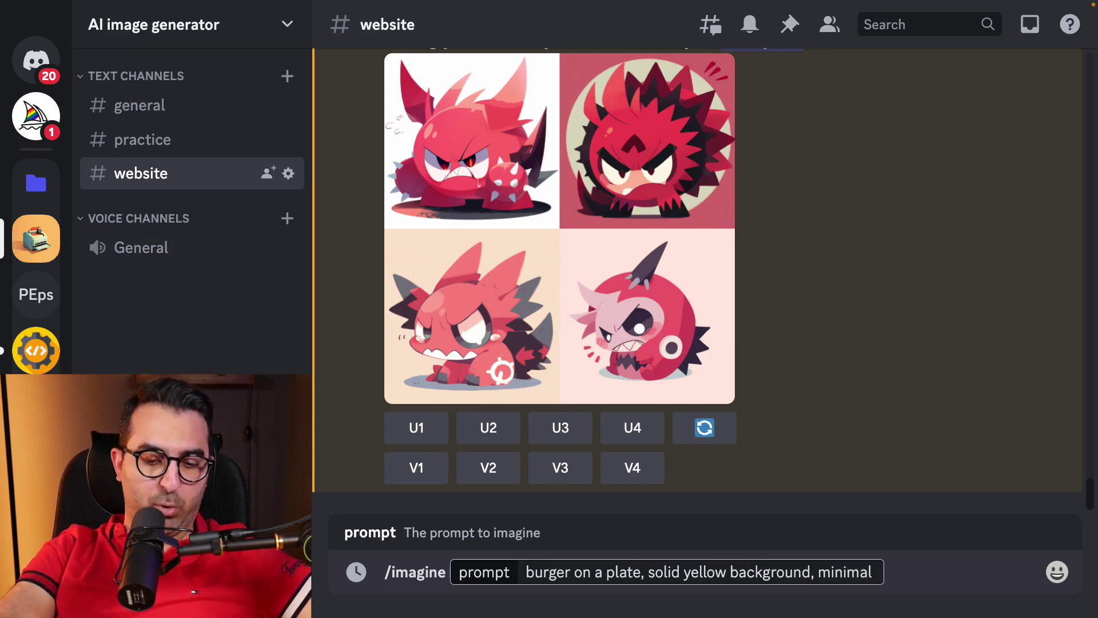
type(" --")
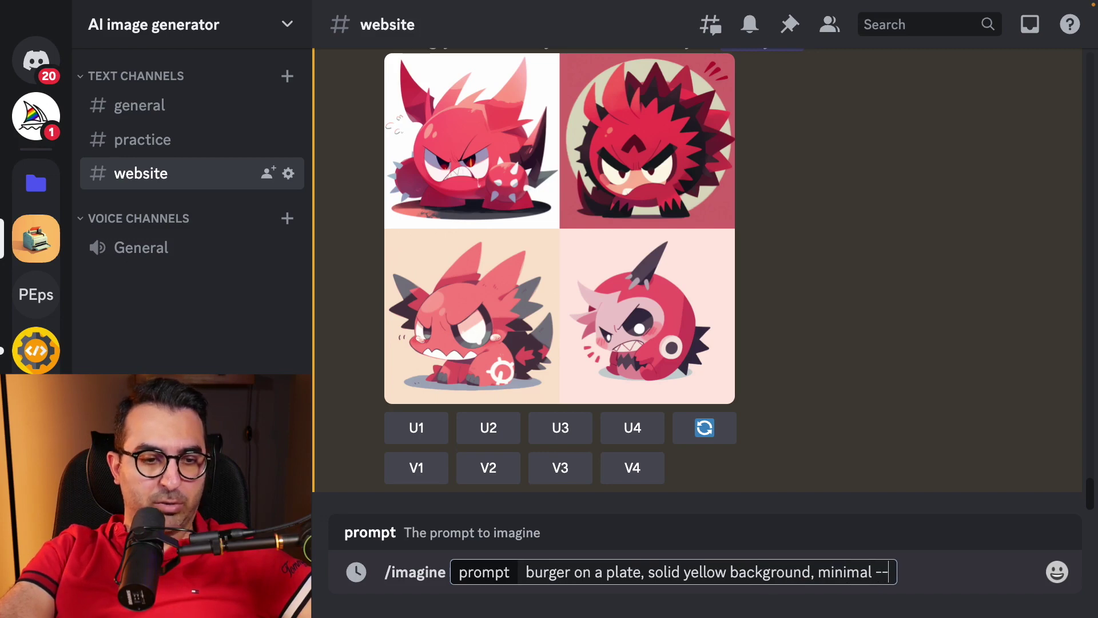
type("ar 1")
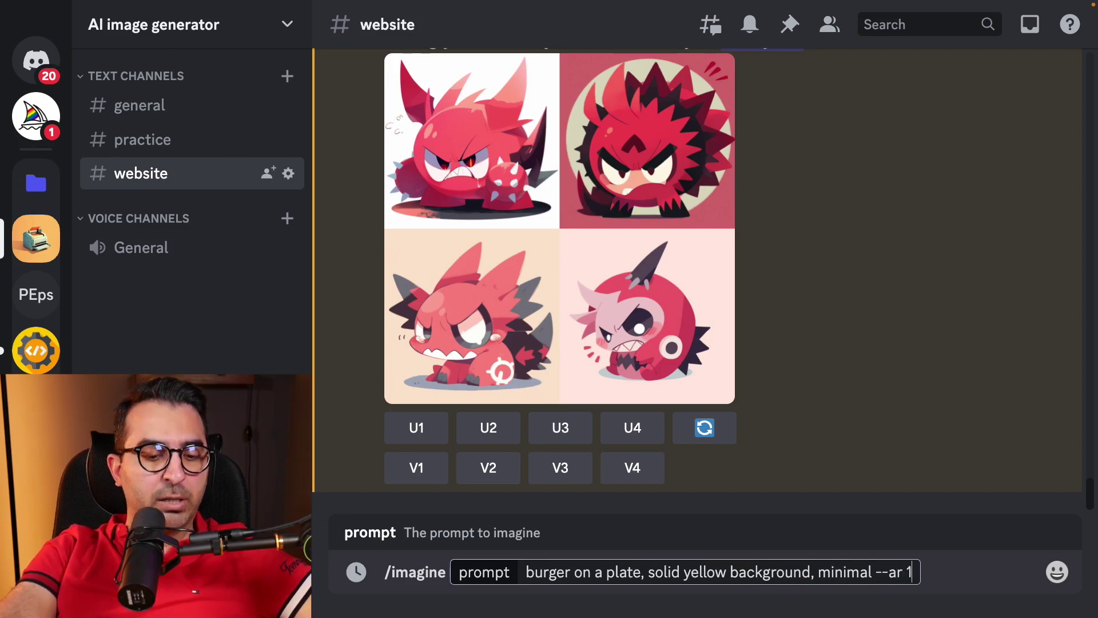
type("6:9")
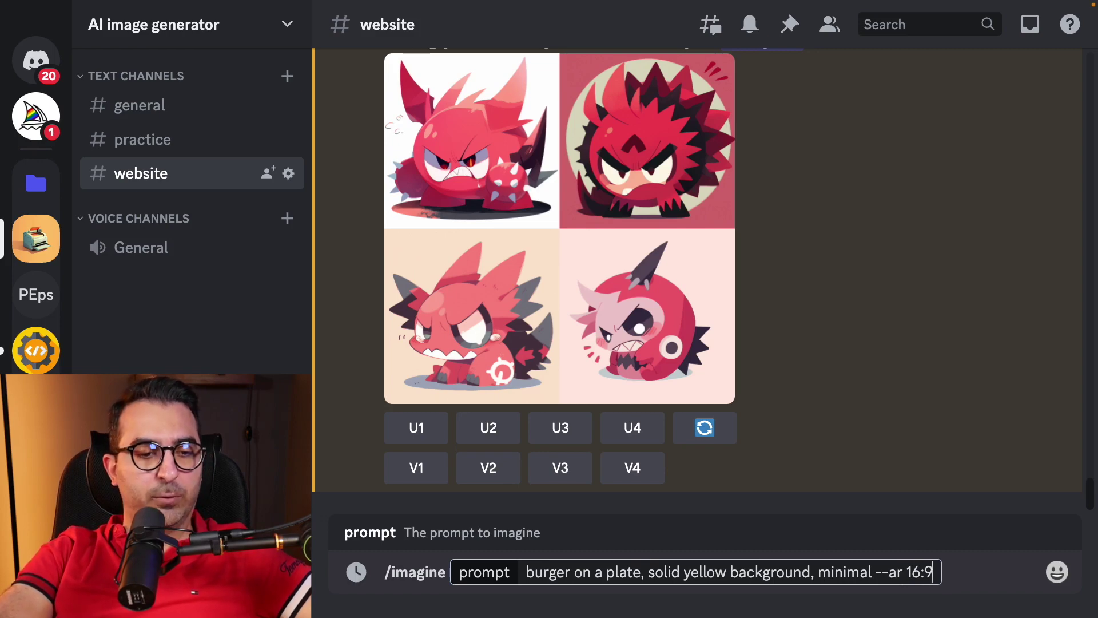
key("Return")
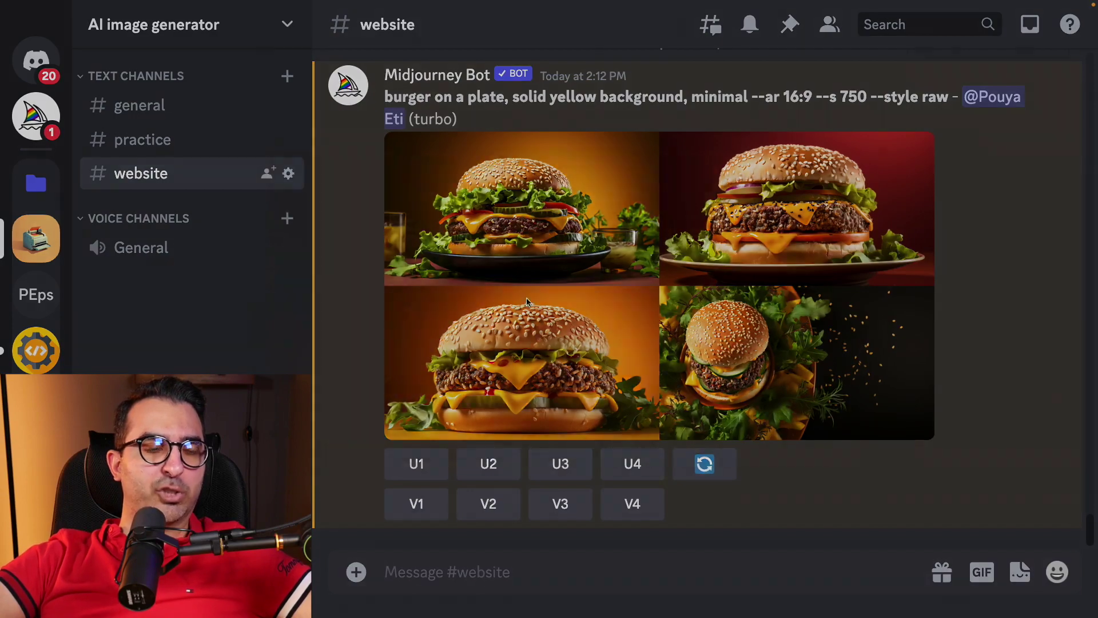
Open the yellow-background burger grid in the browser at full size, examine all four variations up close, and return to the Discord channel.
left_click(527, 302)
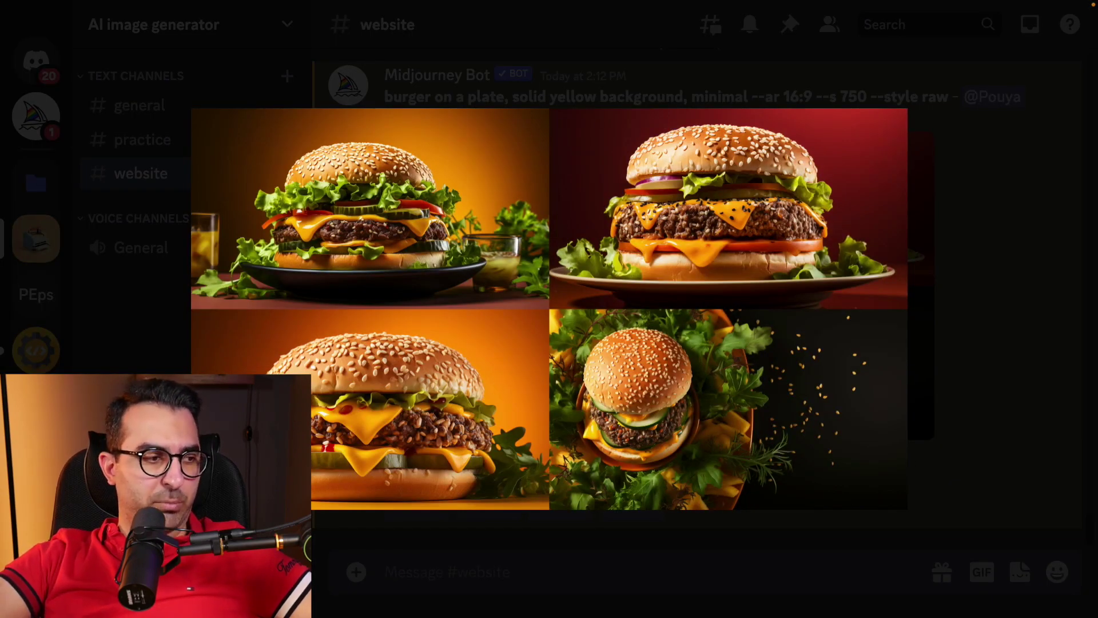
left_click(213, 517)
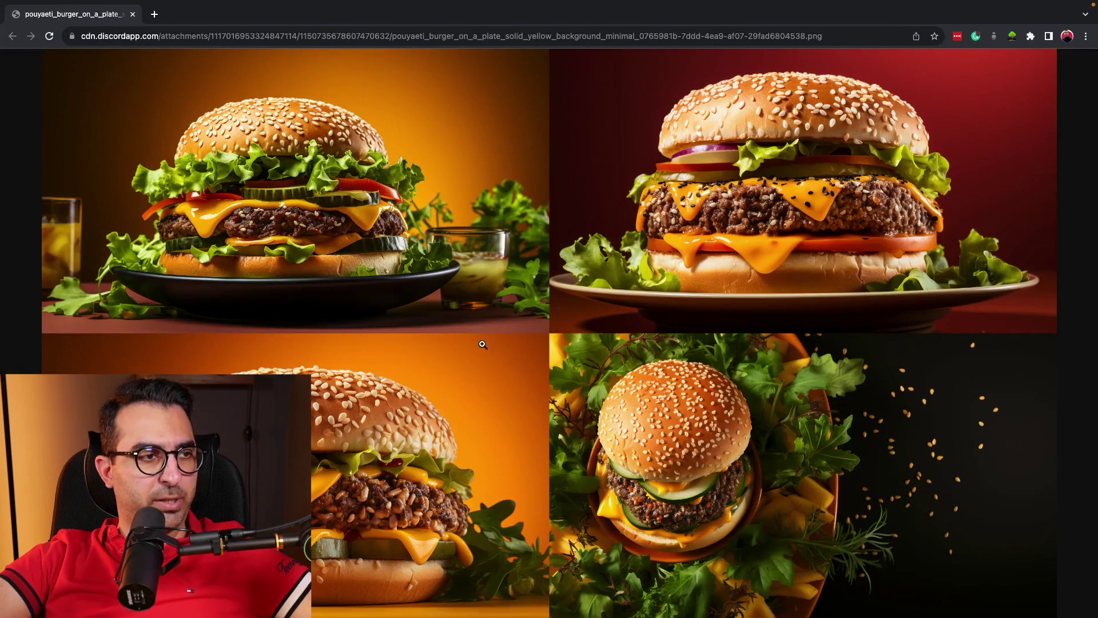
left_click(247, 182)
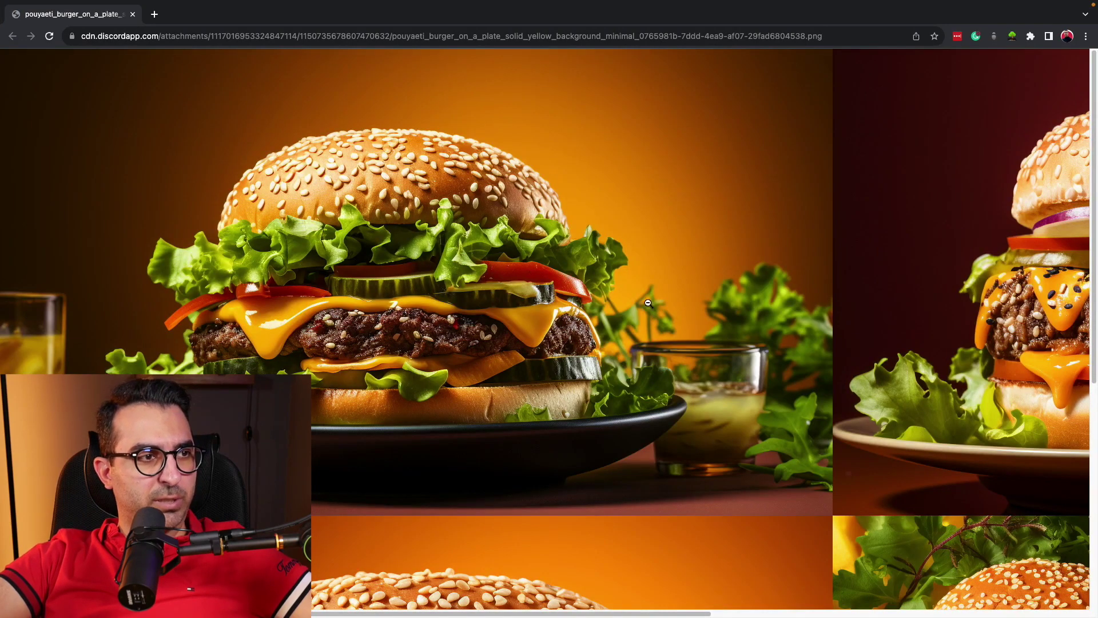
scroll(483, 373, "down", 7)
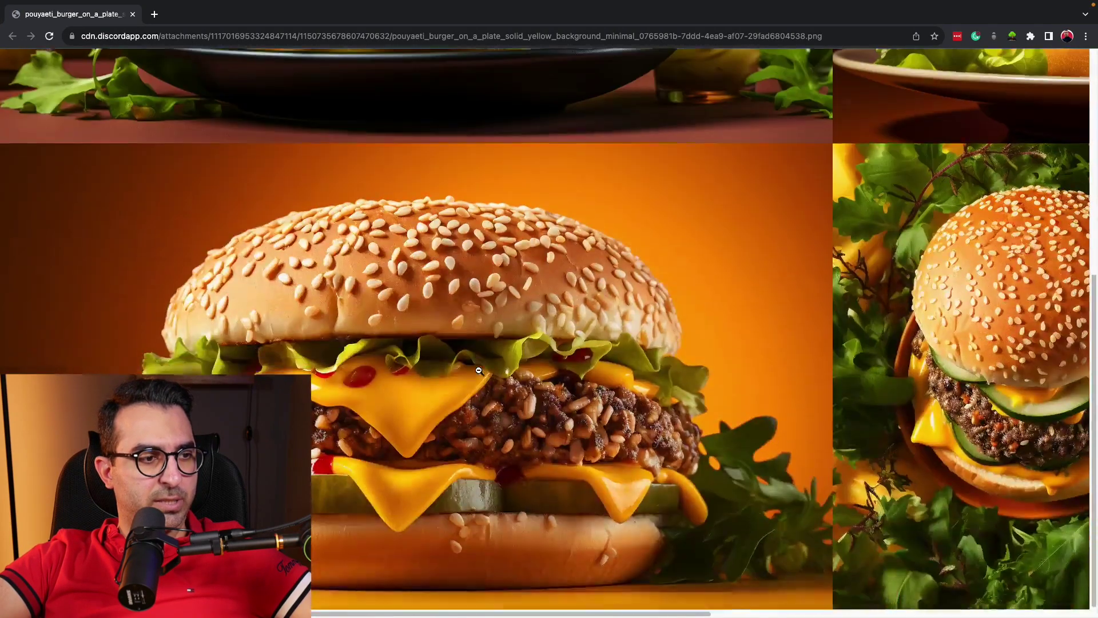
scroll(492, 371, "up", 7)
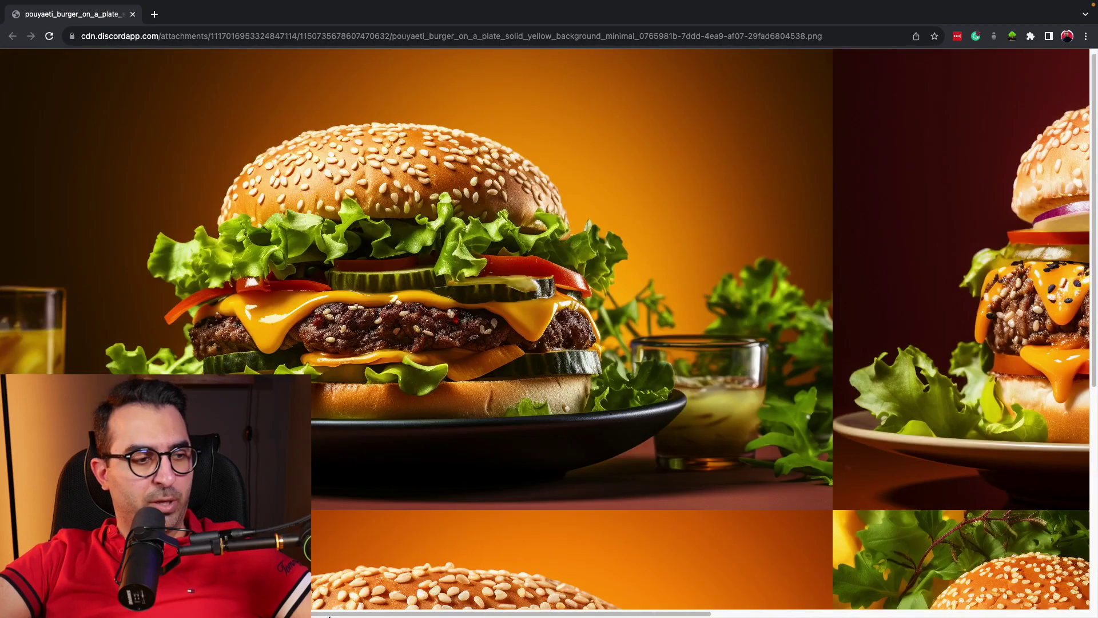
scroll(474, 600, "right", 3)
scroll(474, 600, "right", 8)
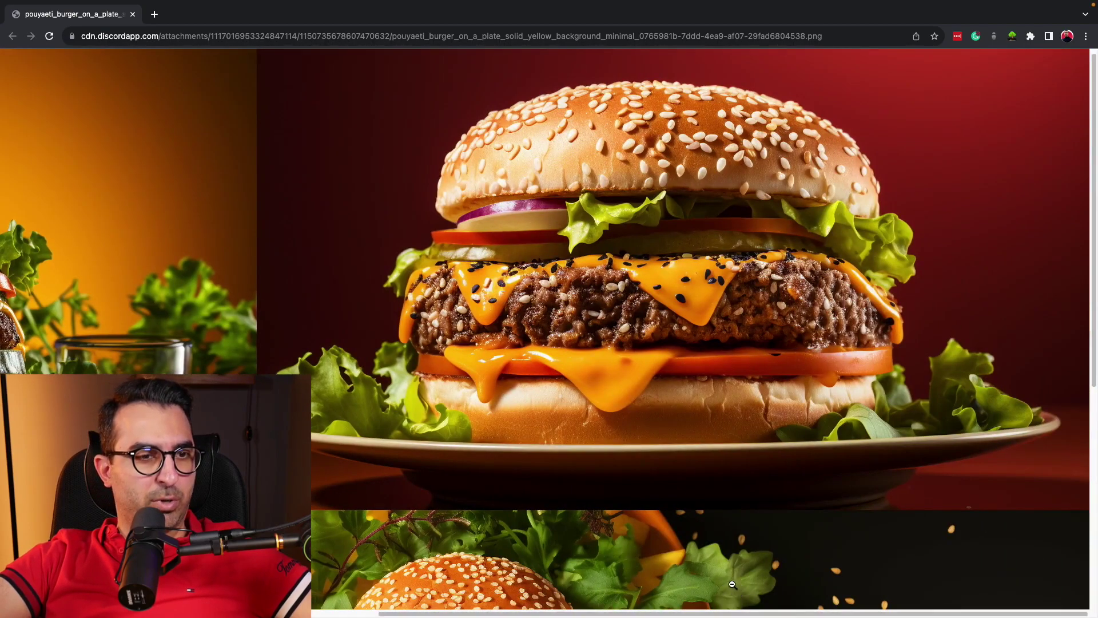
scroll(766, 332, "down", 6)
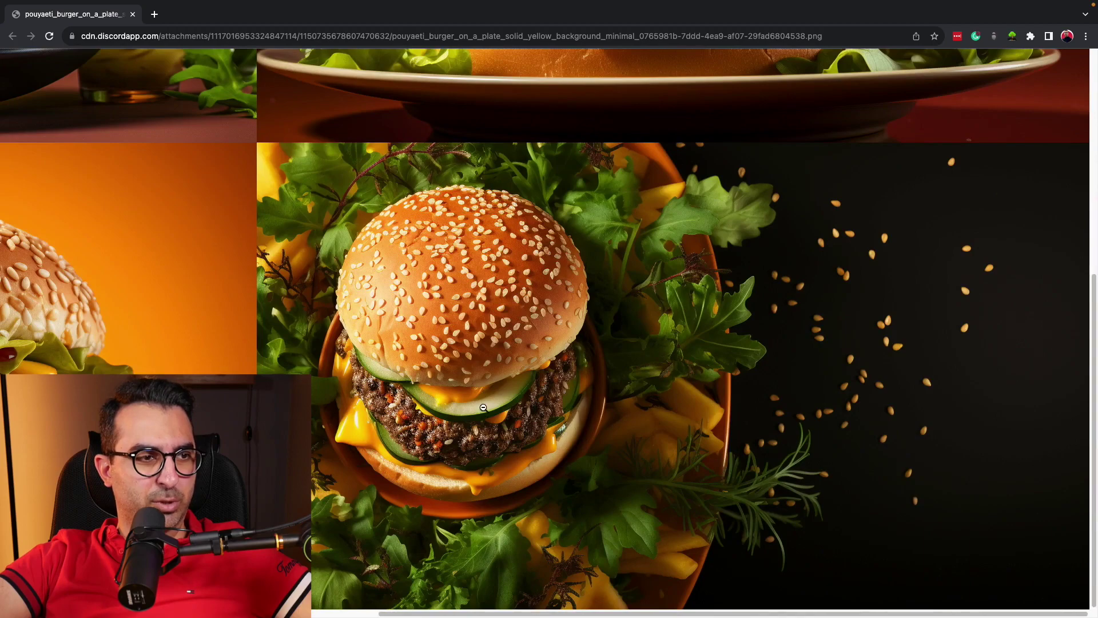
scroll(484, 407, "up", 6)
scroll(534, 600, "left", 10)
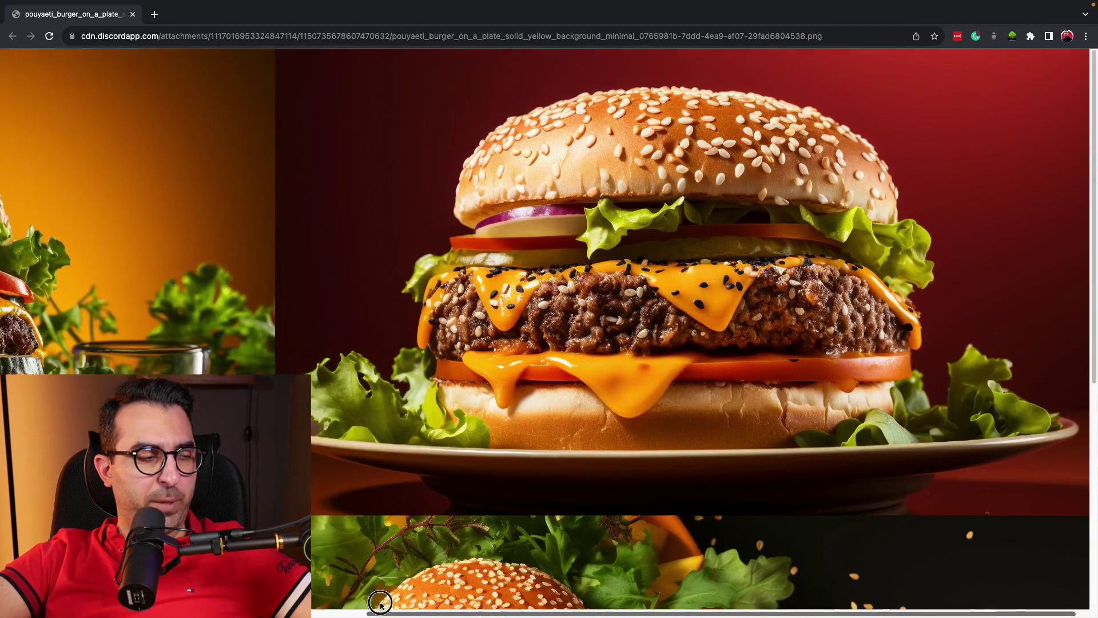
left_click(411, 228)
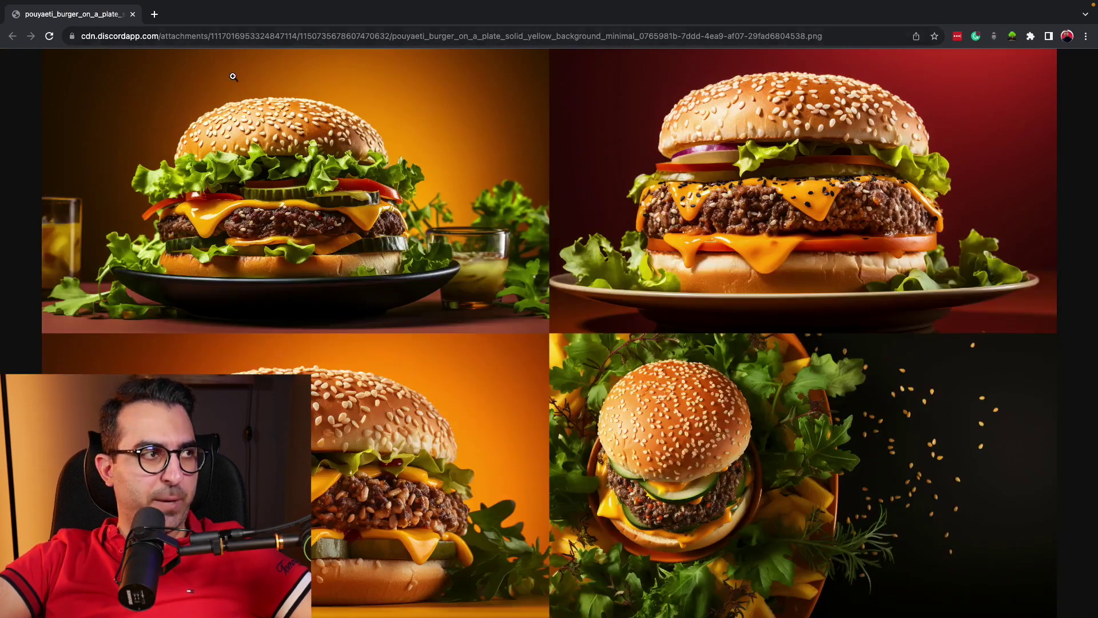
key("super+w")
left_click(97, 289)
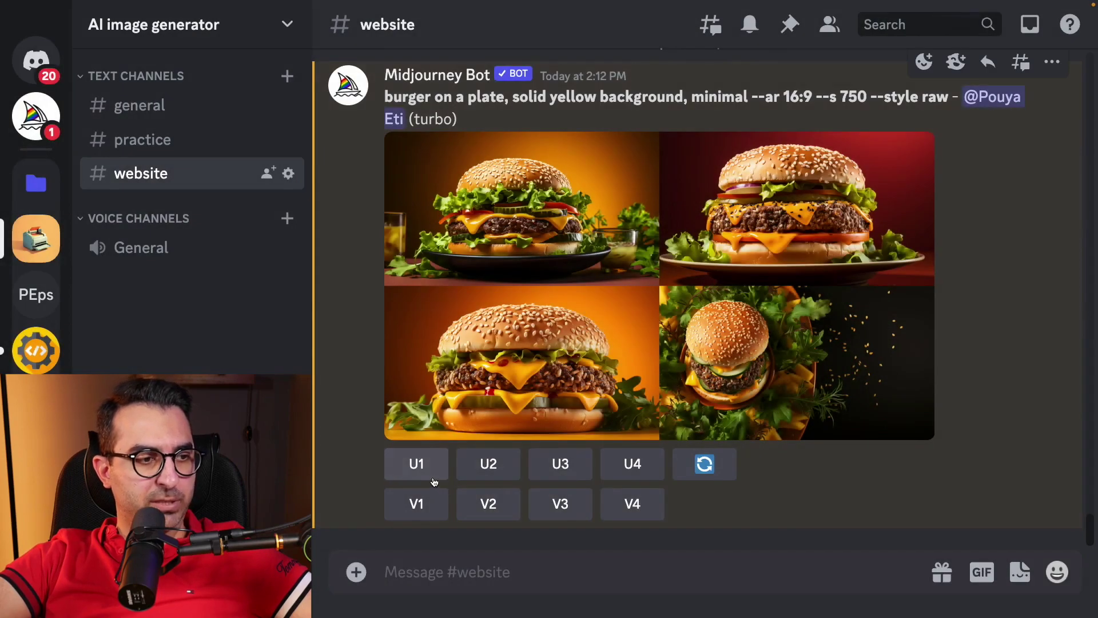
Upscale the first image of the 16:9 burger grid.
left_click(433, 479)
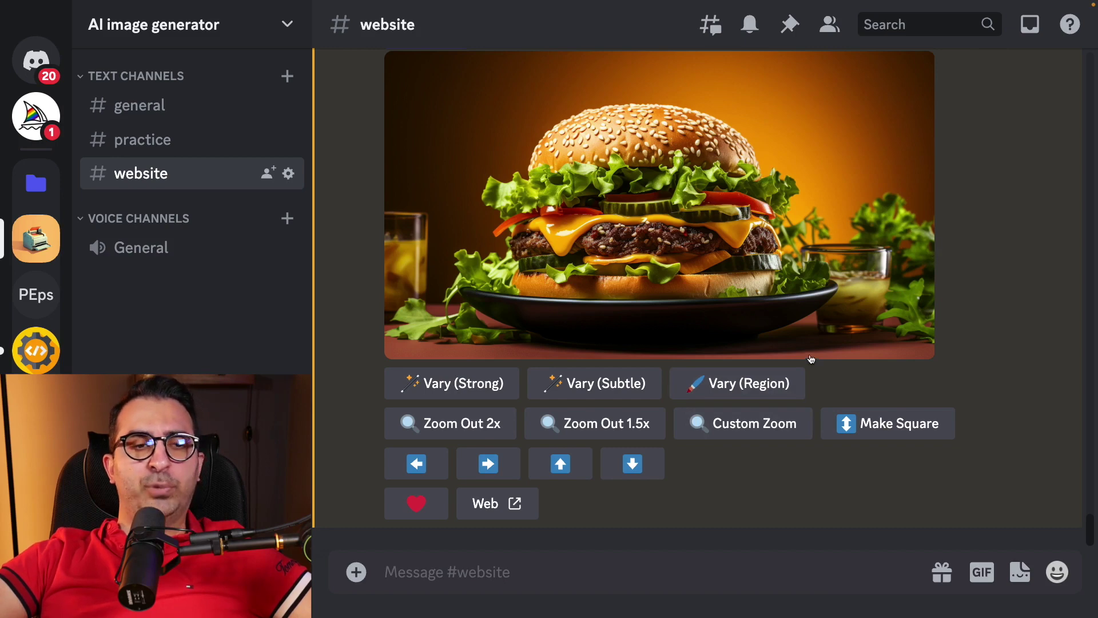
left_click(738, 392)
Bring up the Midjourney Bot's personal settings and turn off Remix mode.
left_click(650, 588)
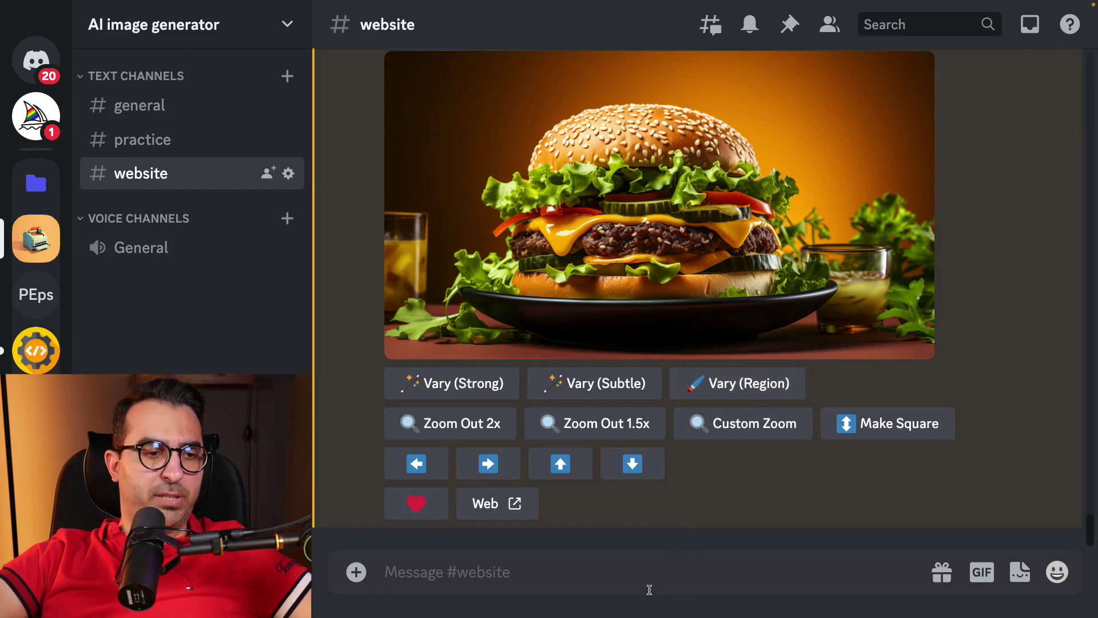
type("/settings")
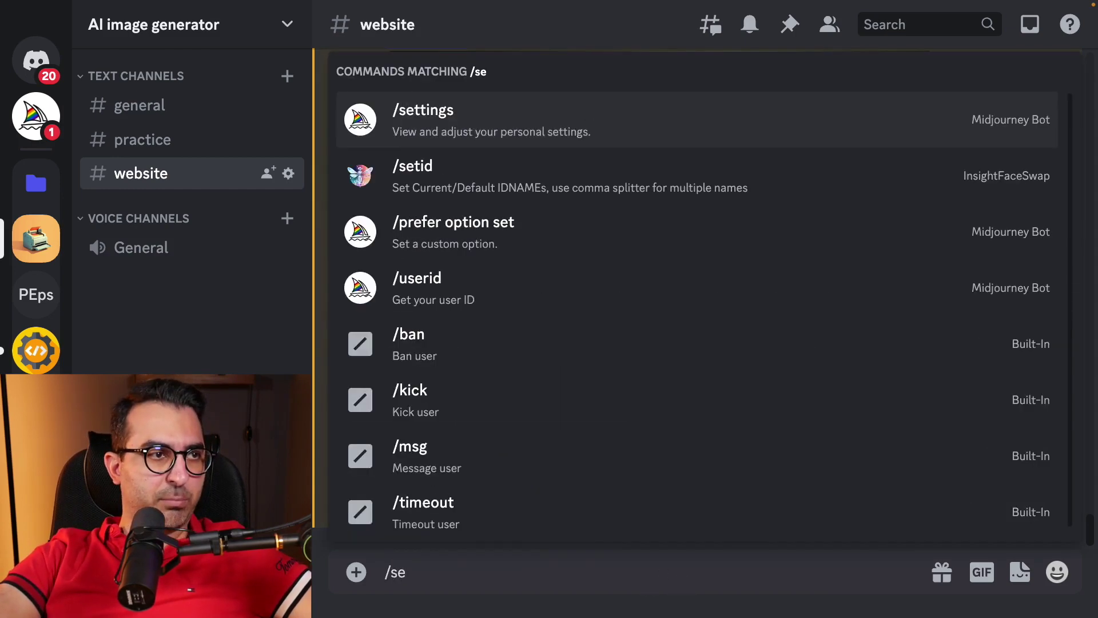
key("Return")
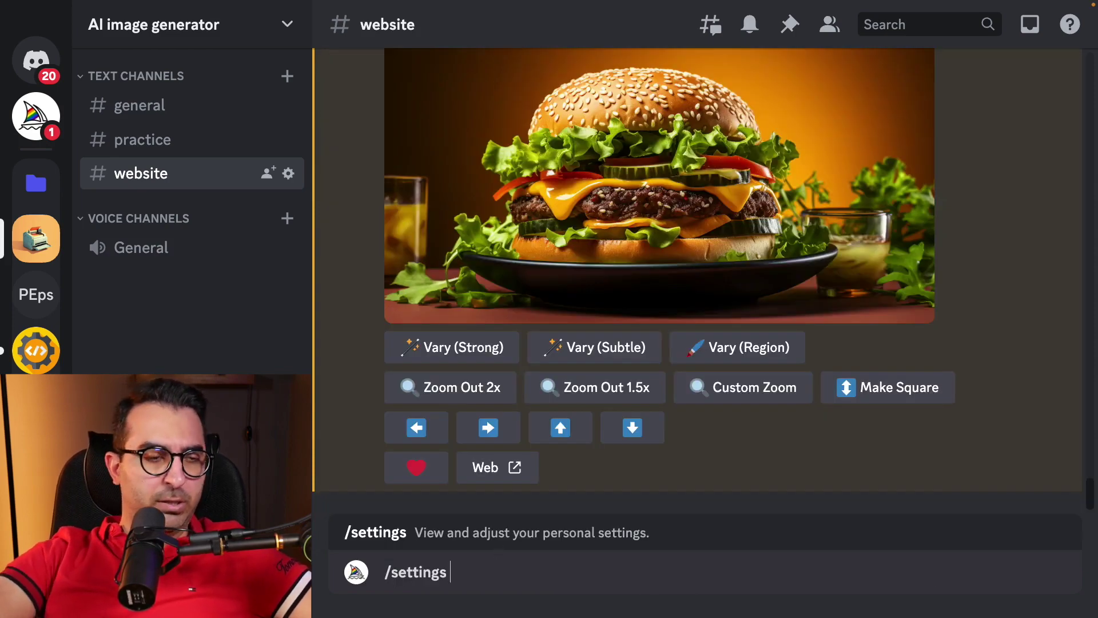
key("Return")
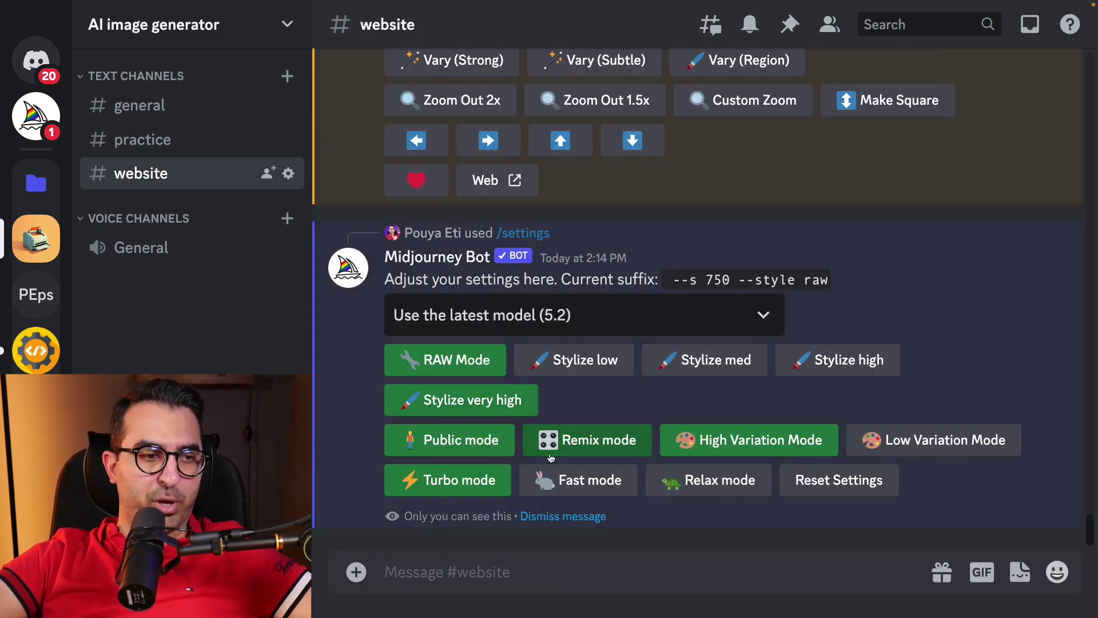
left_click(586, 449)
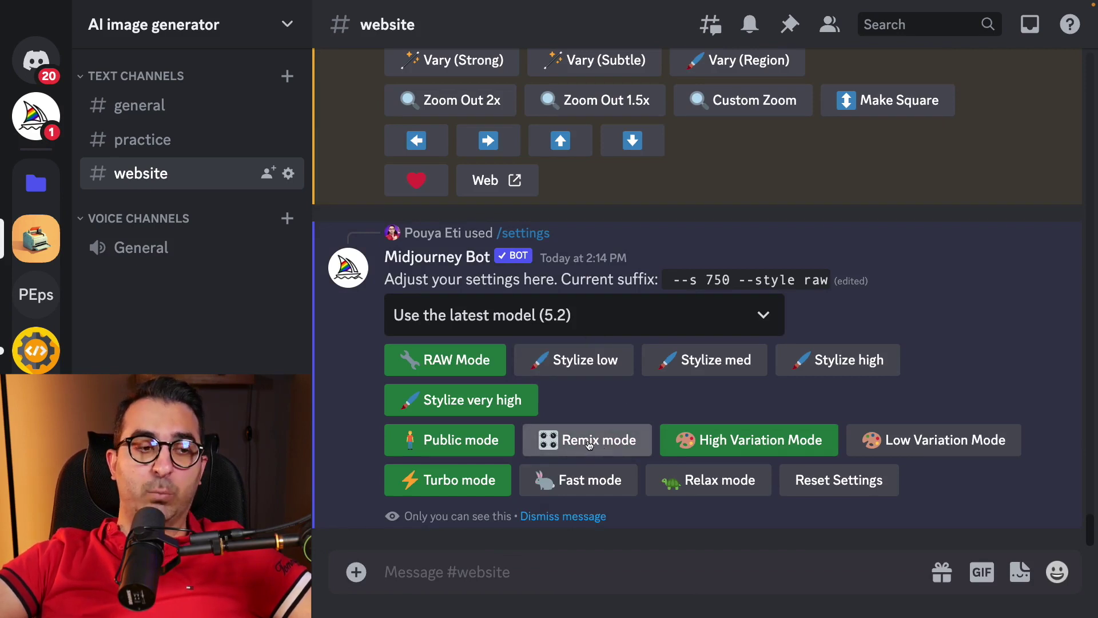
scroll(887, 291, "up", 3)
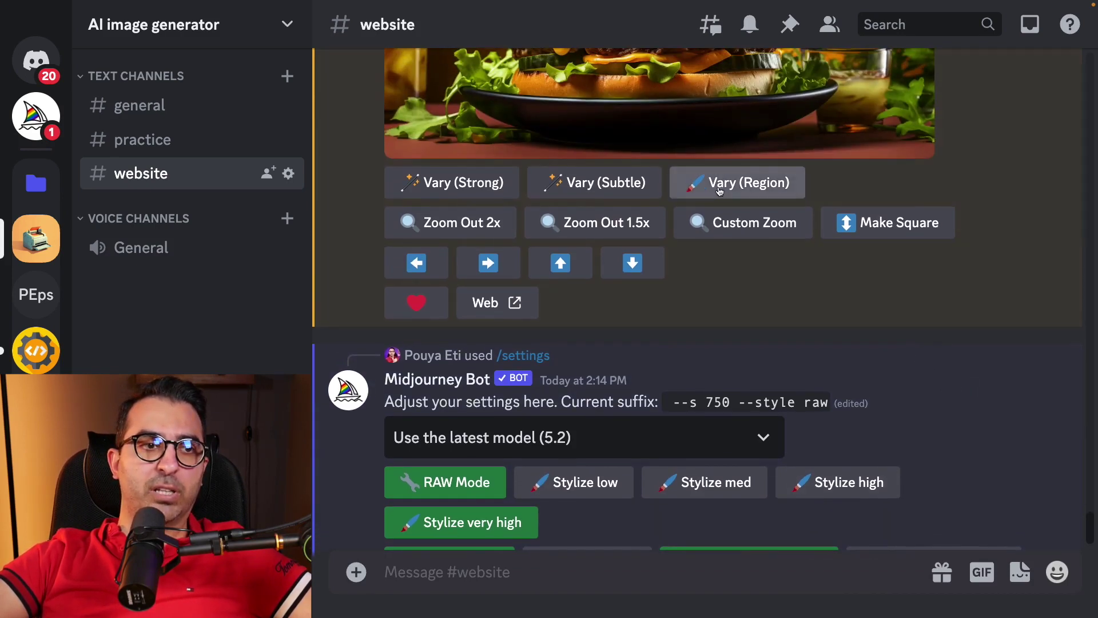
Open the region editor for the upscaled 16:9 burger image.
left_click(720, 191)
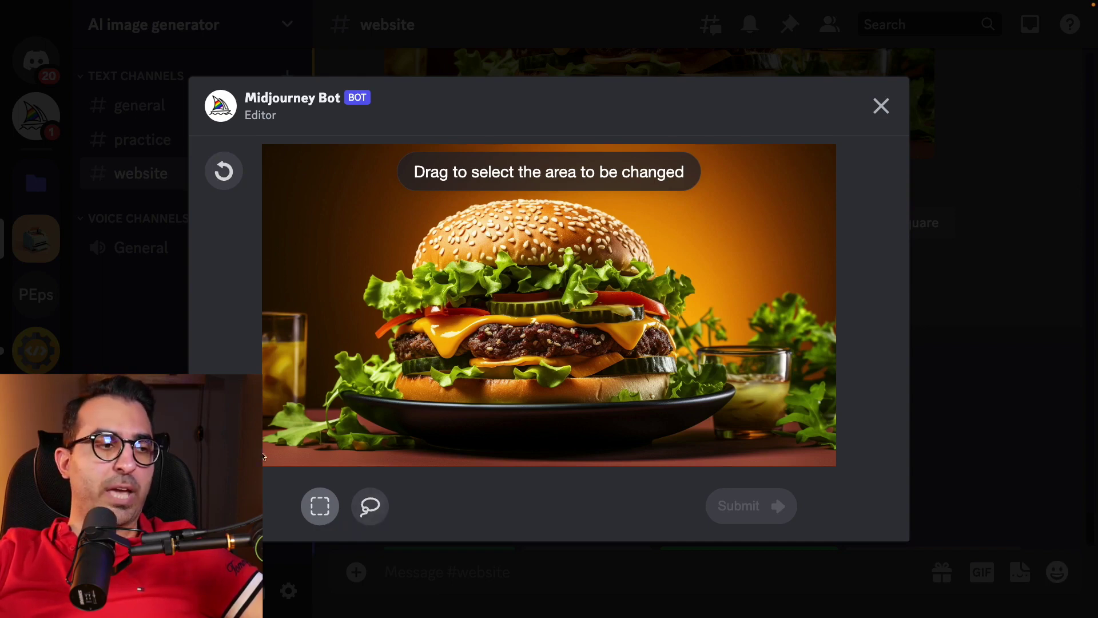
left_click_drag(239, 275, 323, 459)
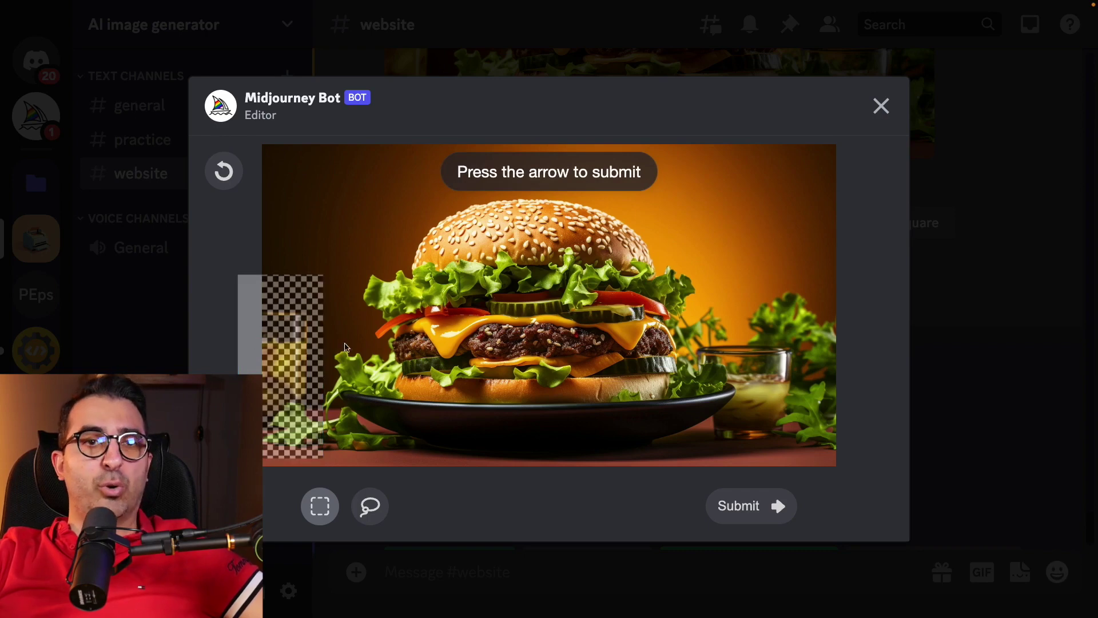
left_click_drag(849, 245, 690, 468)
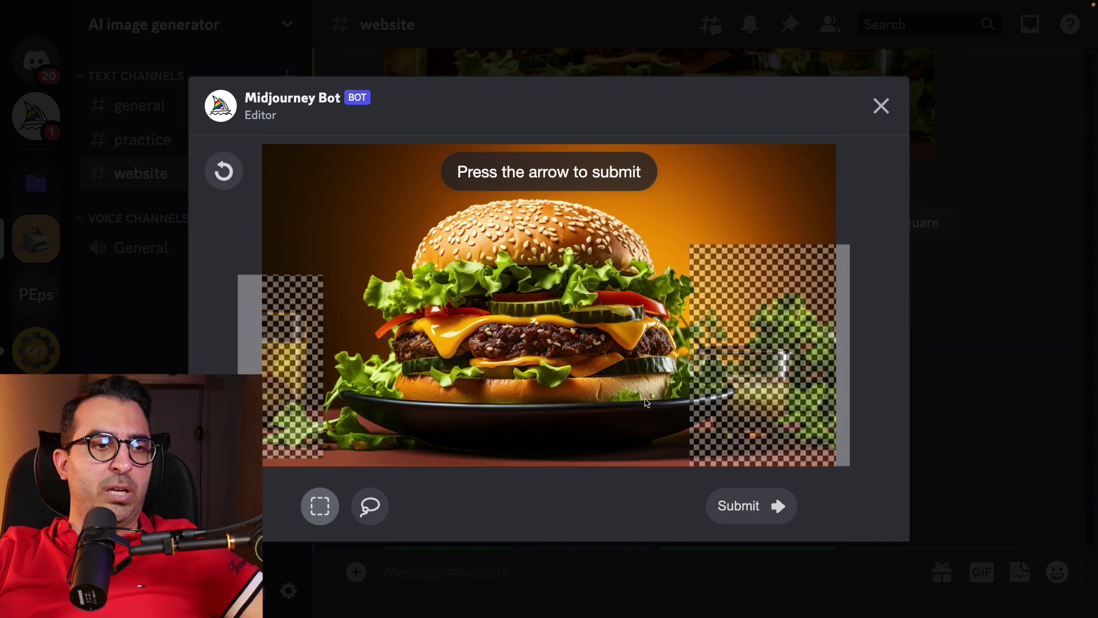
left_click(224, 173)
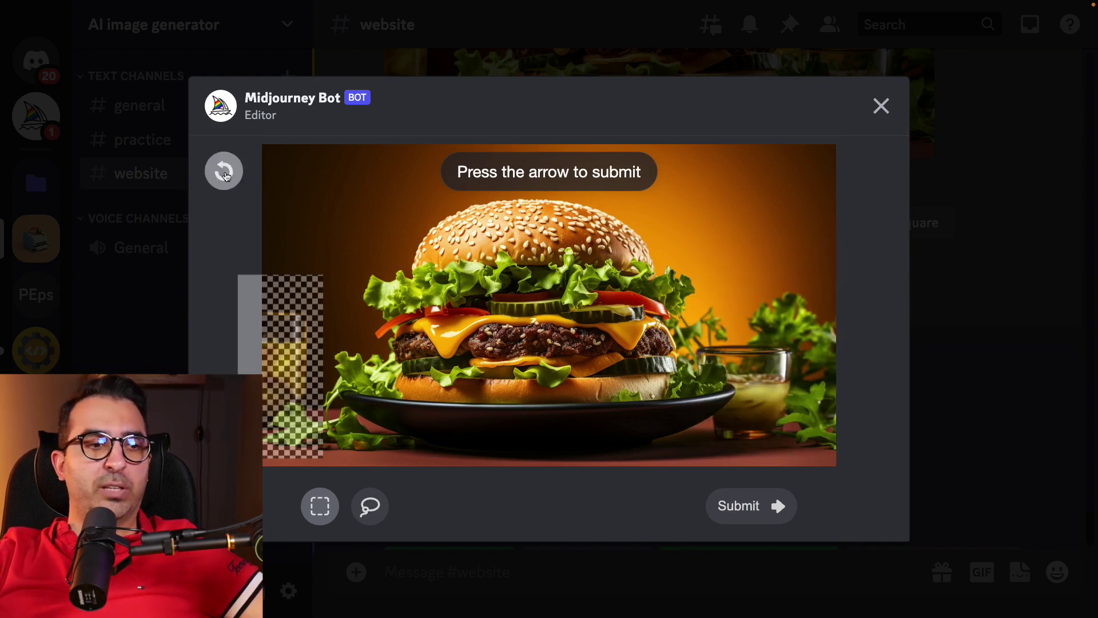
left_click(224, 173)
Mark rectangular areas over the glasses and greens on both sides of the burger and submit them for regeneration.
mouse_move(223, 270)
left_mouse_down()
mouse_move(321, 461)
mouse_move(336, 465)
left_mouse_up()
left_click_drag(238, 235, 295, 289)
mouse_move(888, 261)
left_mouse_down()
mouse_move(713, 468)
mouse_move(690, 468)
left_mouse_up()
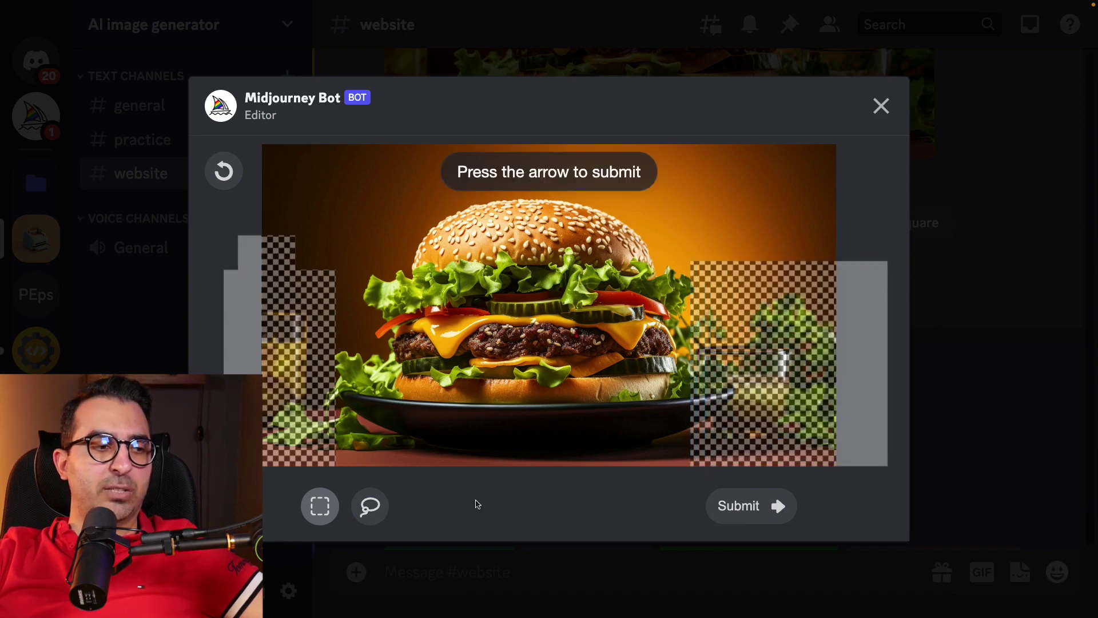
left_click(755, 517)
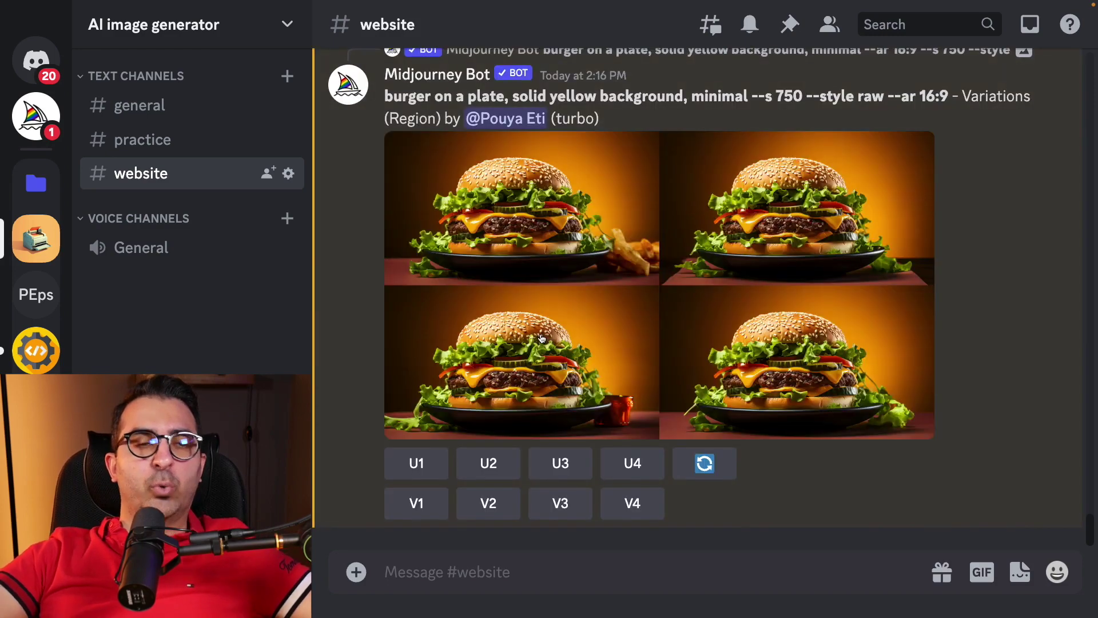
Open the region variation grid in the browser at full size, examine the four burgers, and return to the Discord channel.
left_click(542, 339)
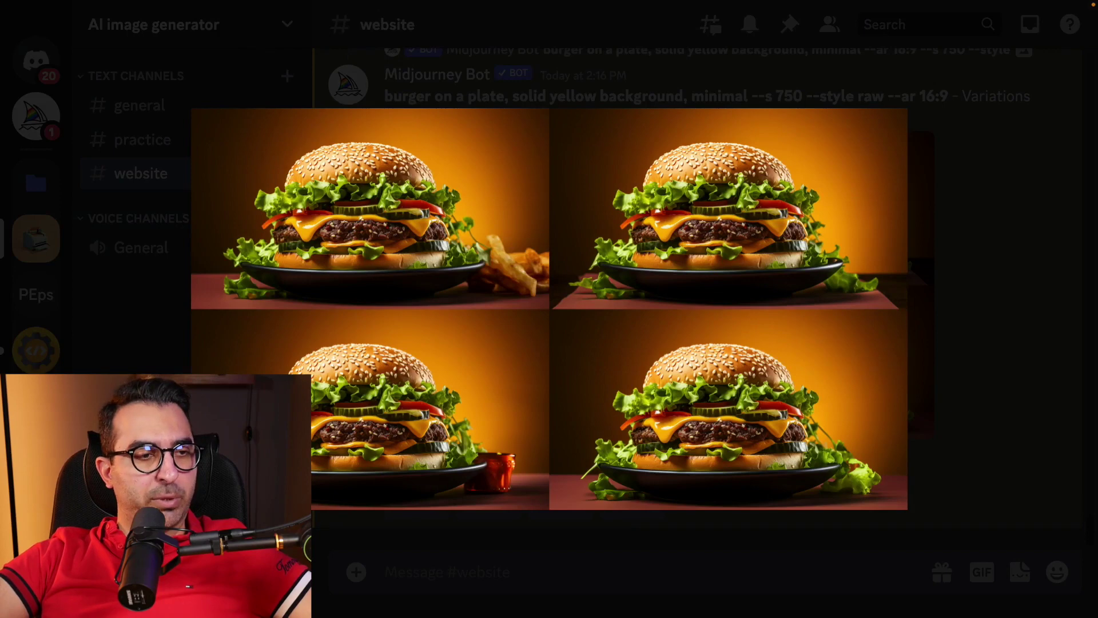
left_click(232, 258)
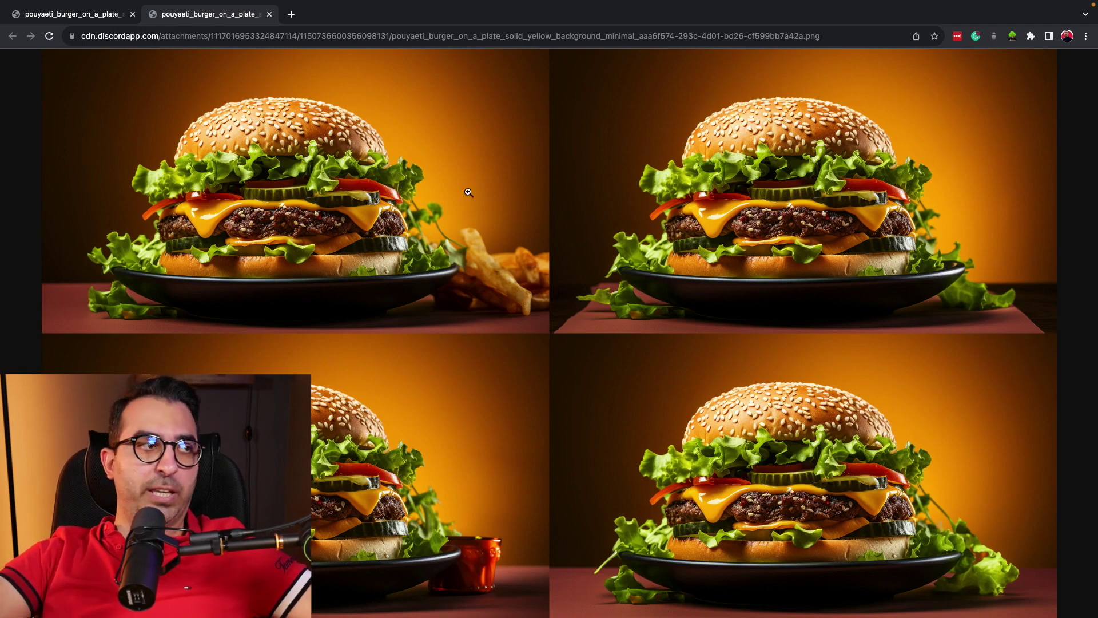
key("ctrl+Left")
left_click(963, 326)
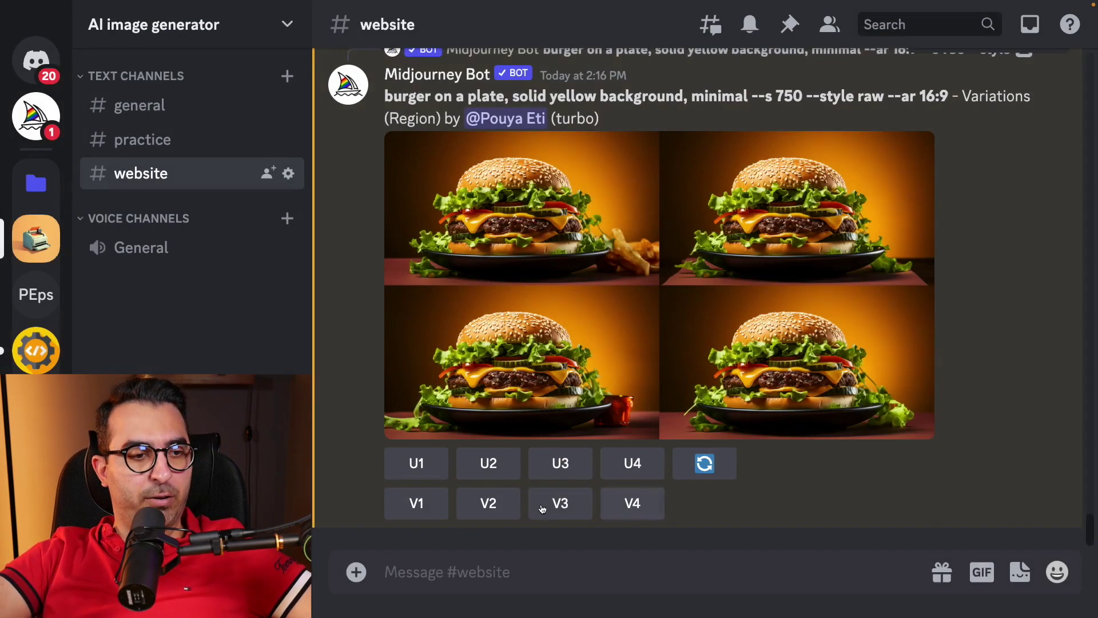
Upscale the fourth burger of the region variation grid and check its region editor for a prompt field.
left_click(630, 463)
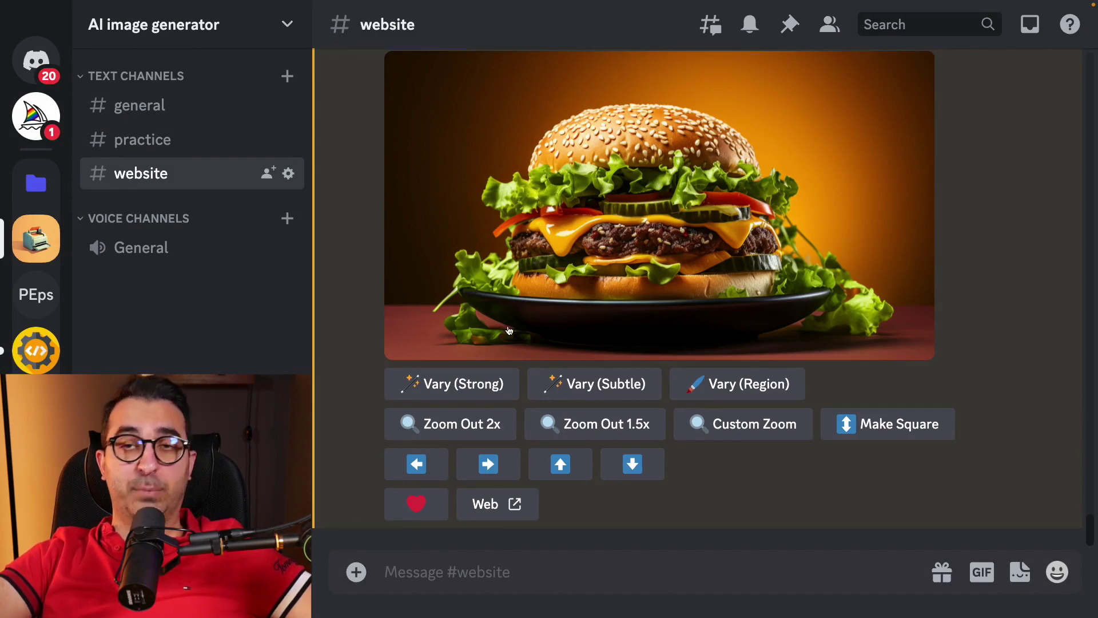
left_click(709, 395)
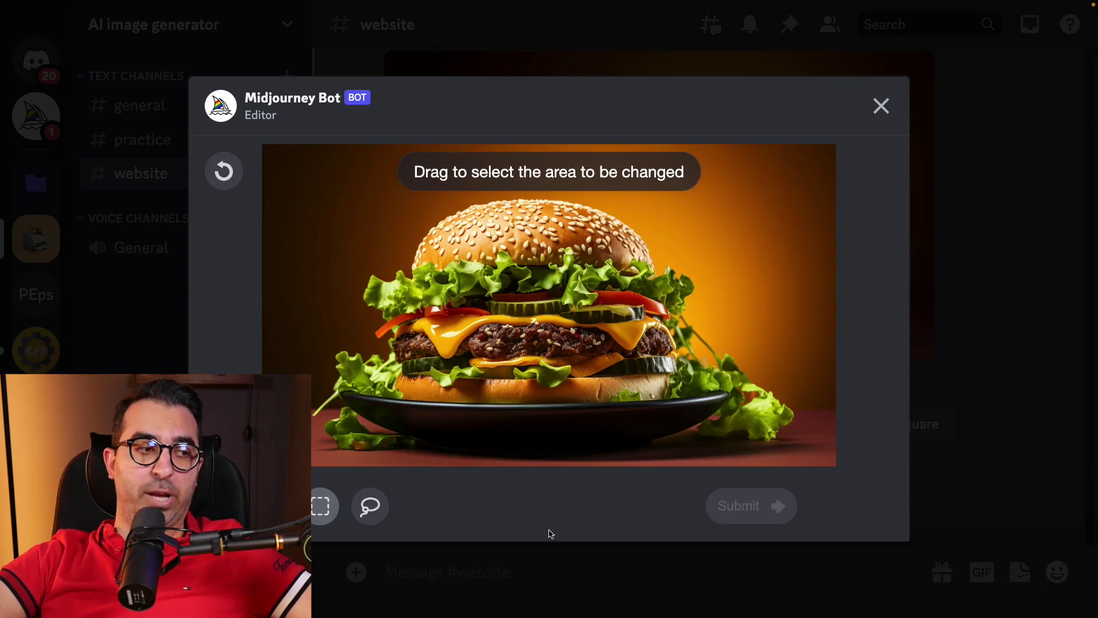
left_click(881, 107)
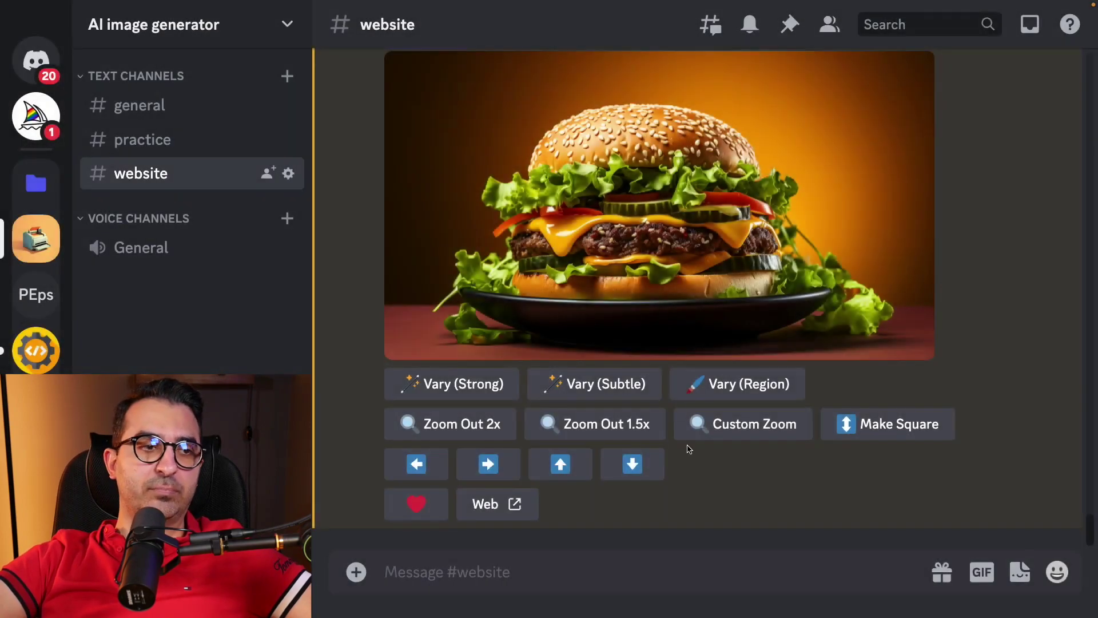
Turn on Remix mode in the Midjourney Bot's settings message and return to the latest upscaled burger.
scroll(675, 389, "down", 10)
scroll(629, 392, "up", 6)
scroll(598, 394, "down", 1)
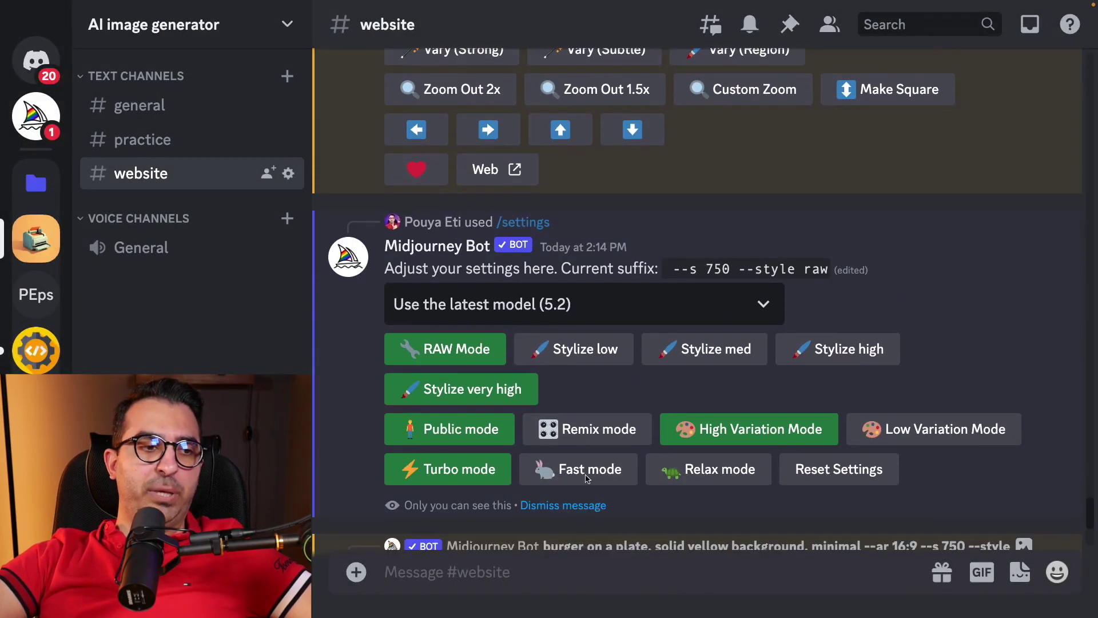
left_click(599, 444)
scroll(650, 421, "down", 10)
scroll(650, 420, "down", 5)
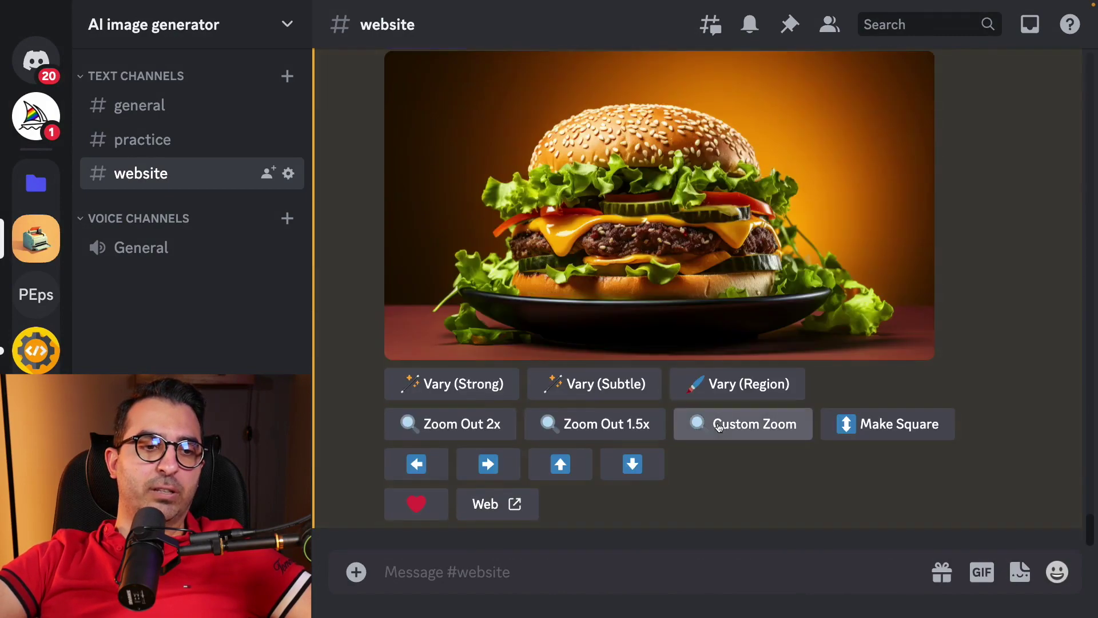
Reopen the region editor for the upscaled burger and mark a rectangular area along the burger's left side, down to the table.
left_click(781, 390)
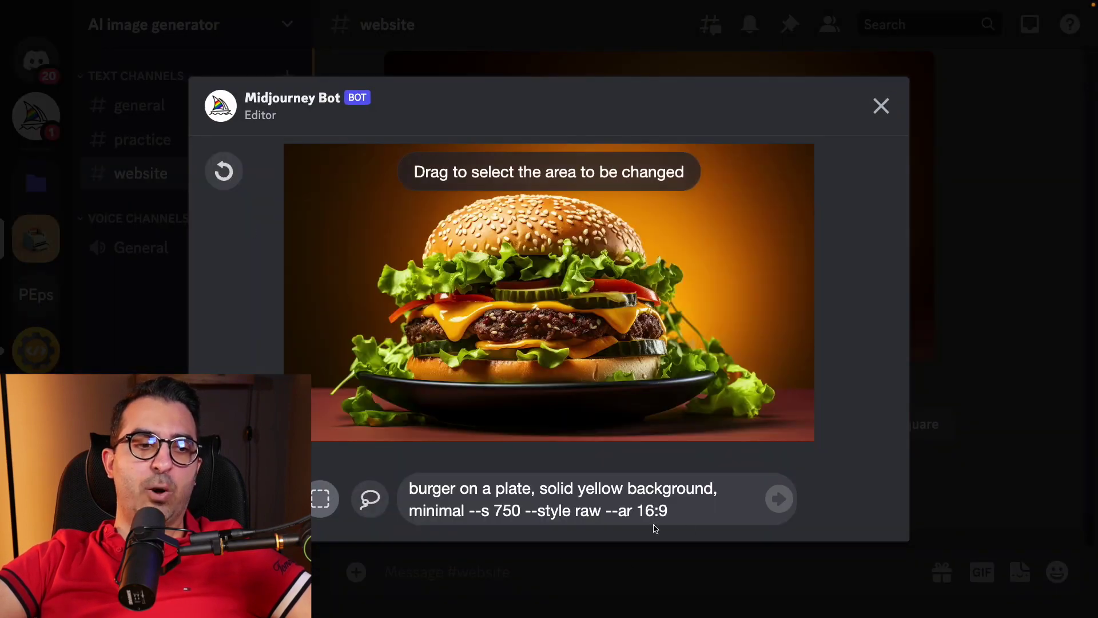
triple_click(691, 512)
left_click(691, 512)
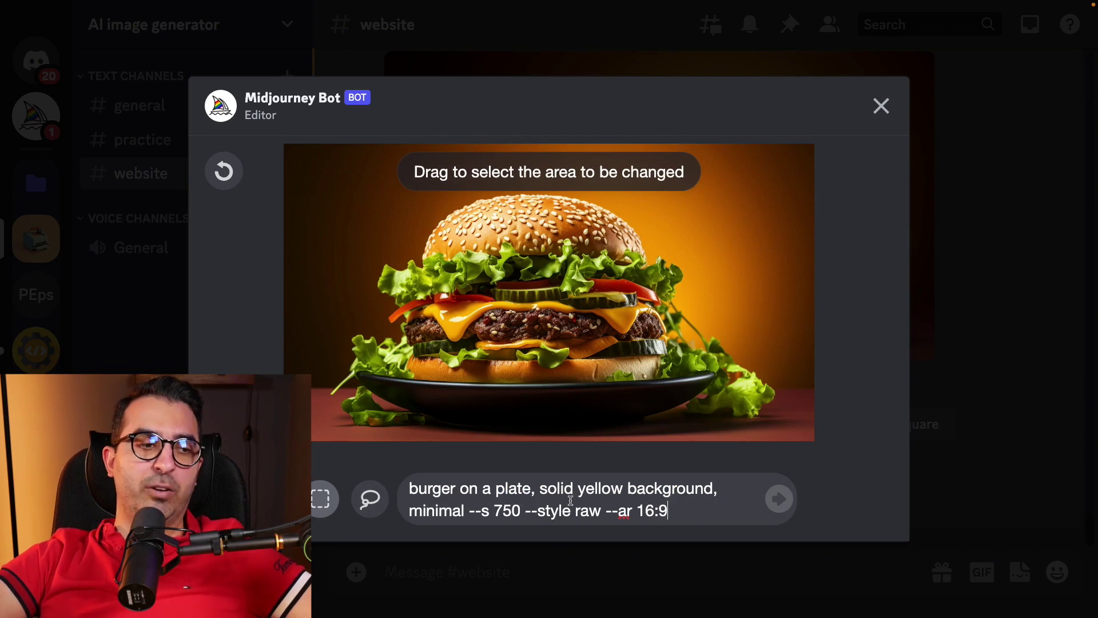
left_click_drag(673, 506, 369, 489)
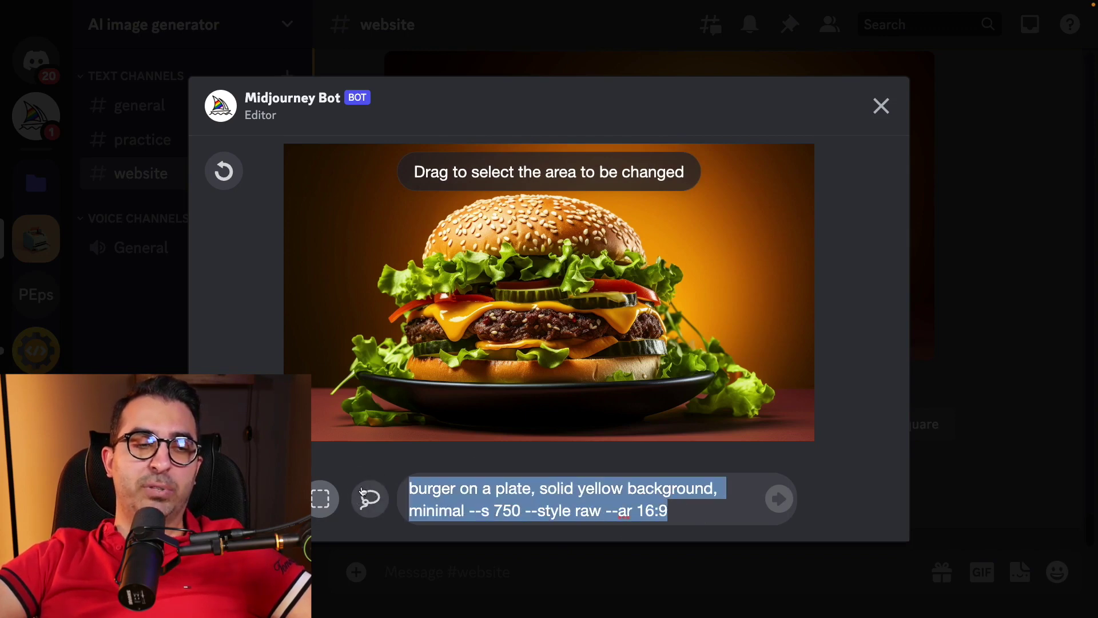
left_click(703, 519)
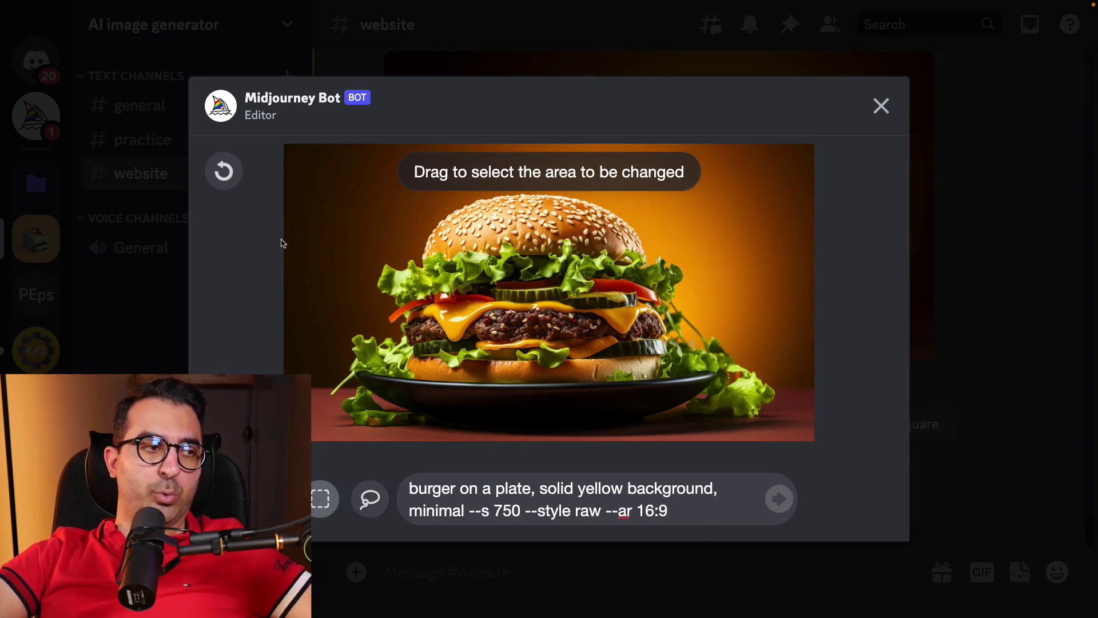
mouse_move(278, 234)
left_mouse_down()
mouse_move(331, 290)
mouse_move(384, 428)
mouse_move(397, 430)
left_mouse_up()
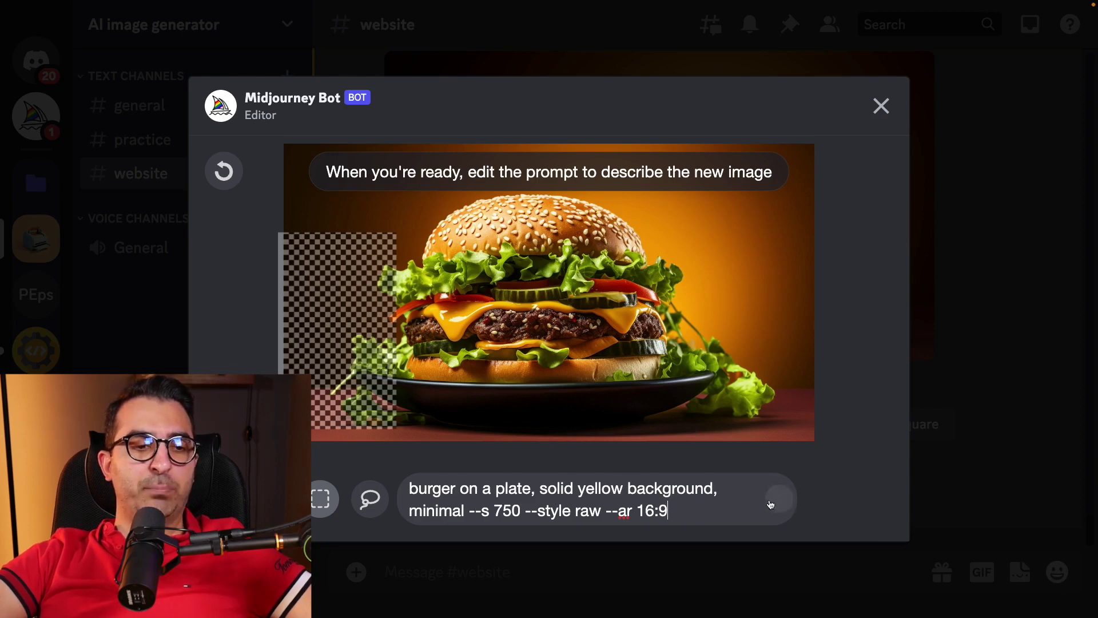
Replace the region prompt with "glass of cocacola" and submit the variation.
left_click_drag(411, 489, 701, 511)
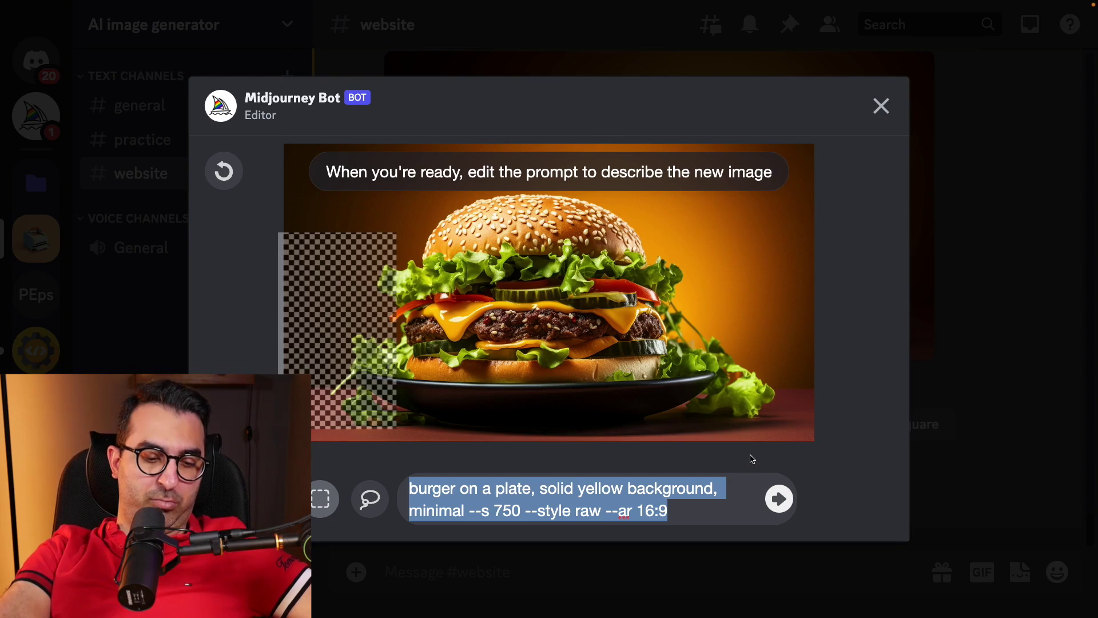
key("BackSpace")
type("gla")
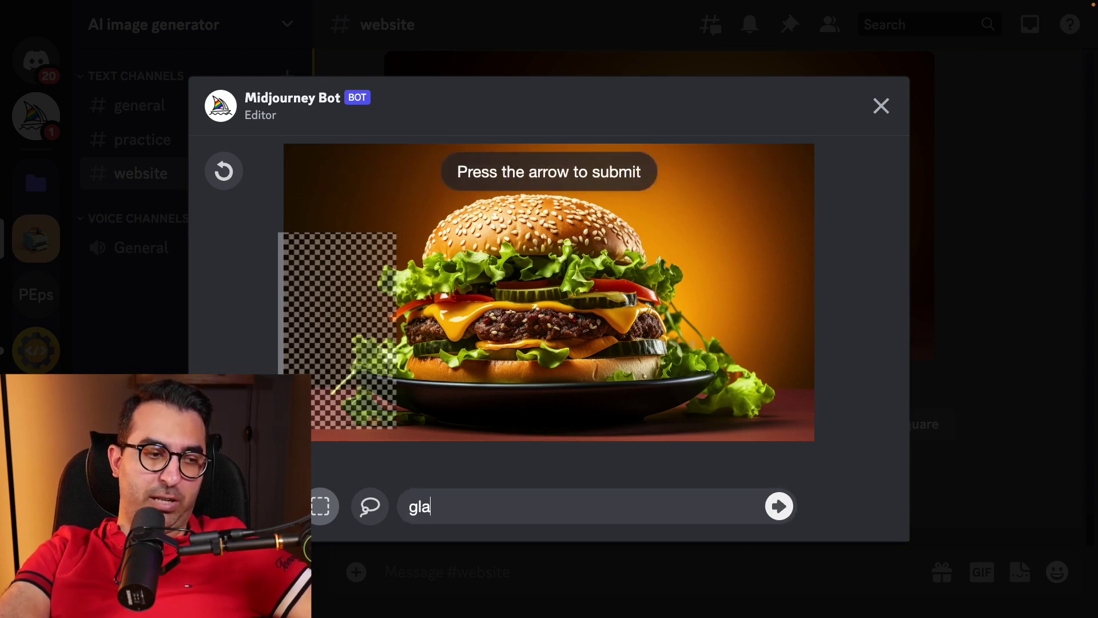
type("ss of cocacola")
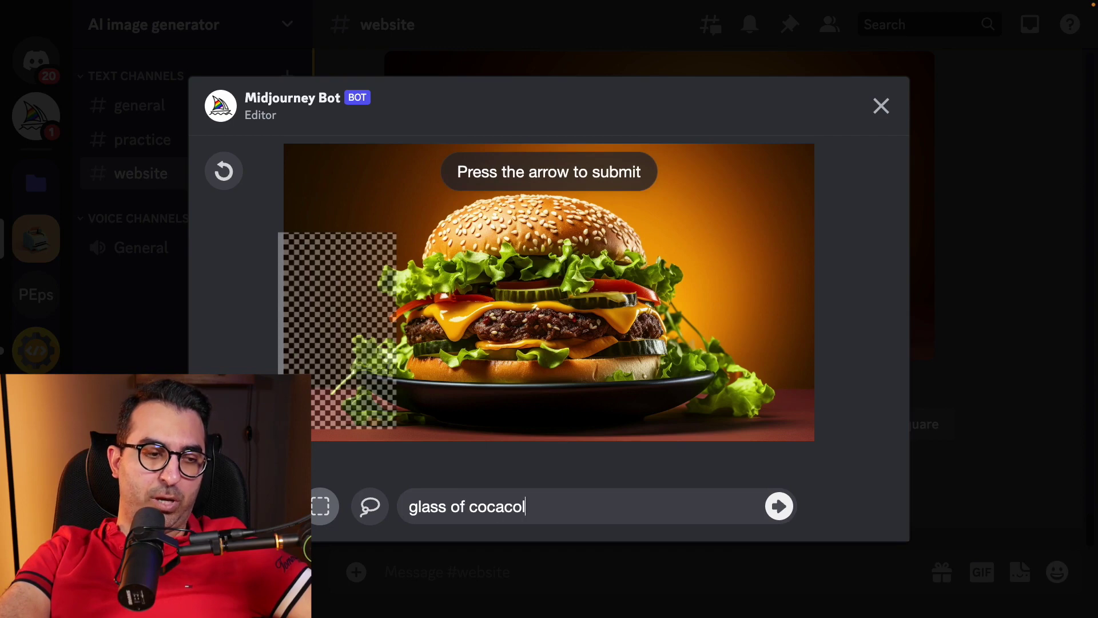
key("Return")
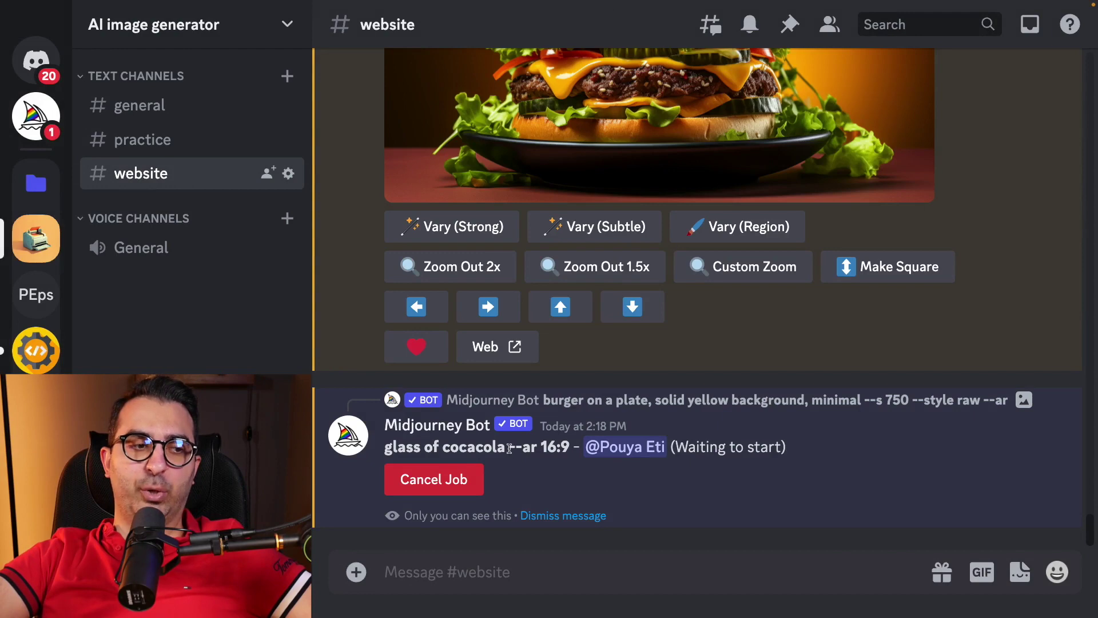
Examine the aspect ratio in the cocacola prompt and the resulting grid at full size in the browser, then return to Discord.
left_click_drag(509, 449, 571, 447)
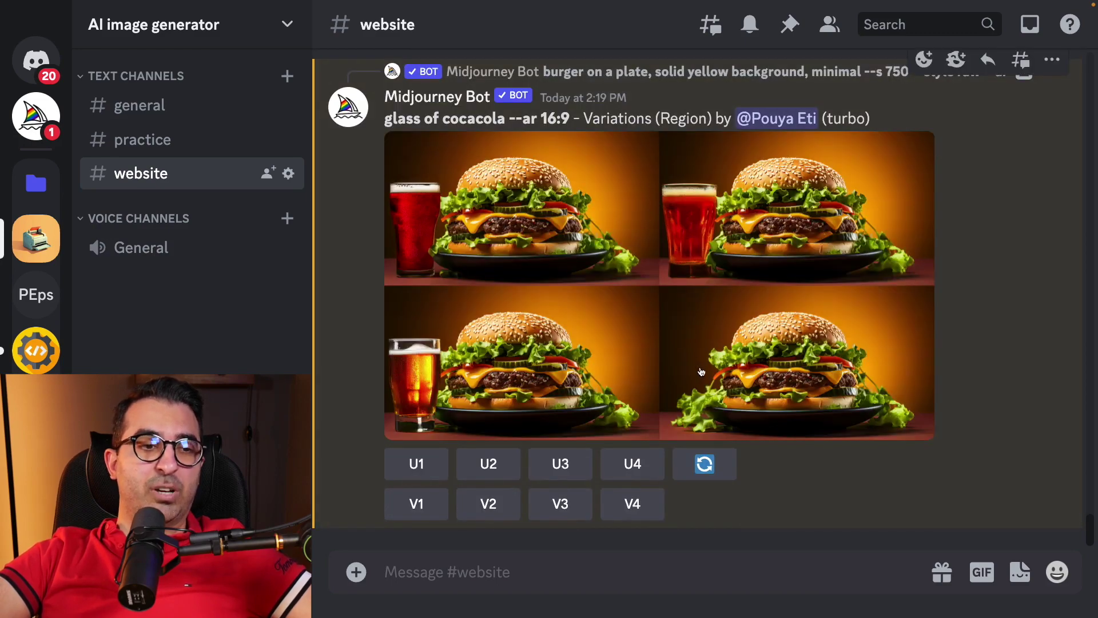
left_click(711, 343)
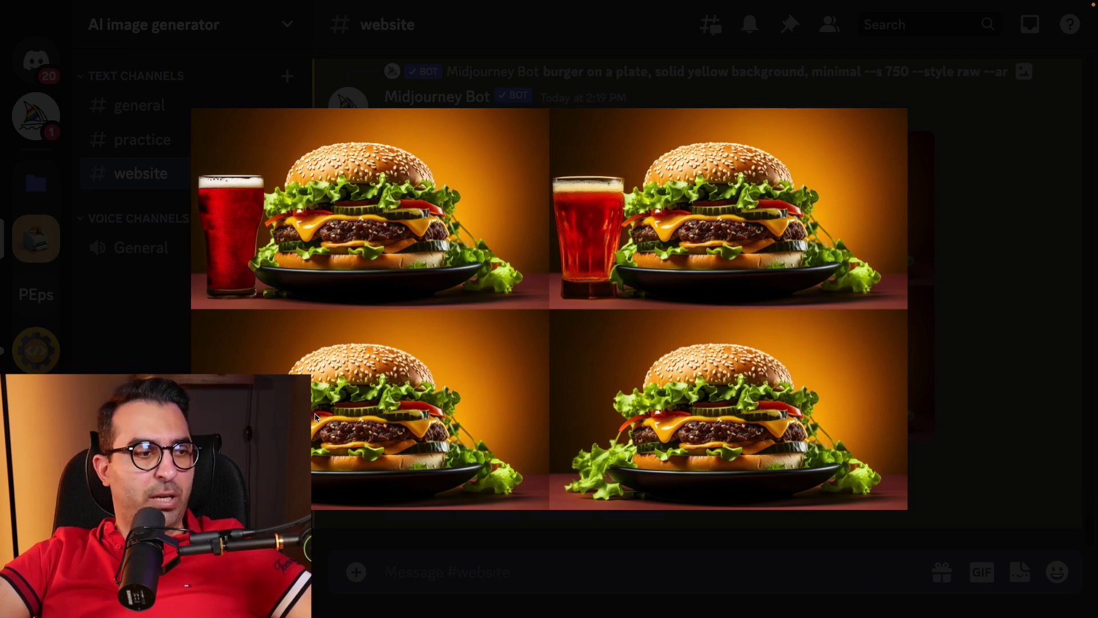
left_click(221, 517)
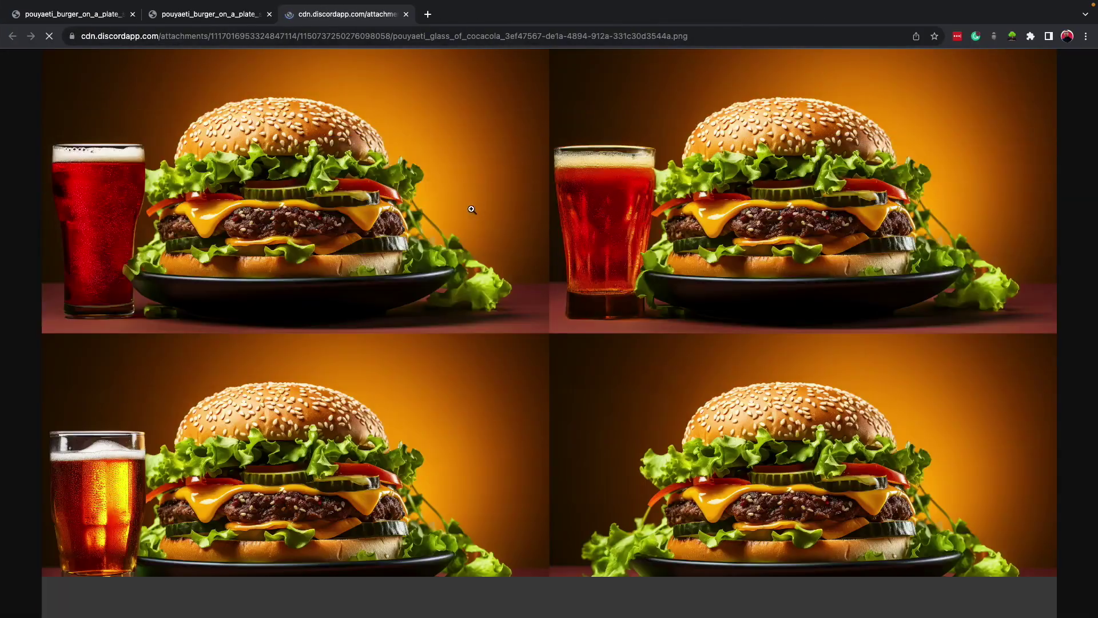
left_click(596, 172)
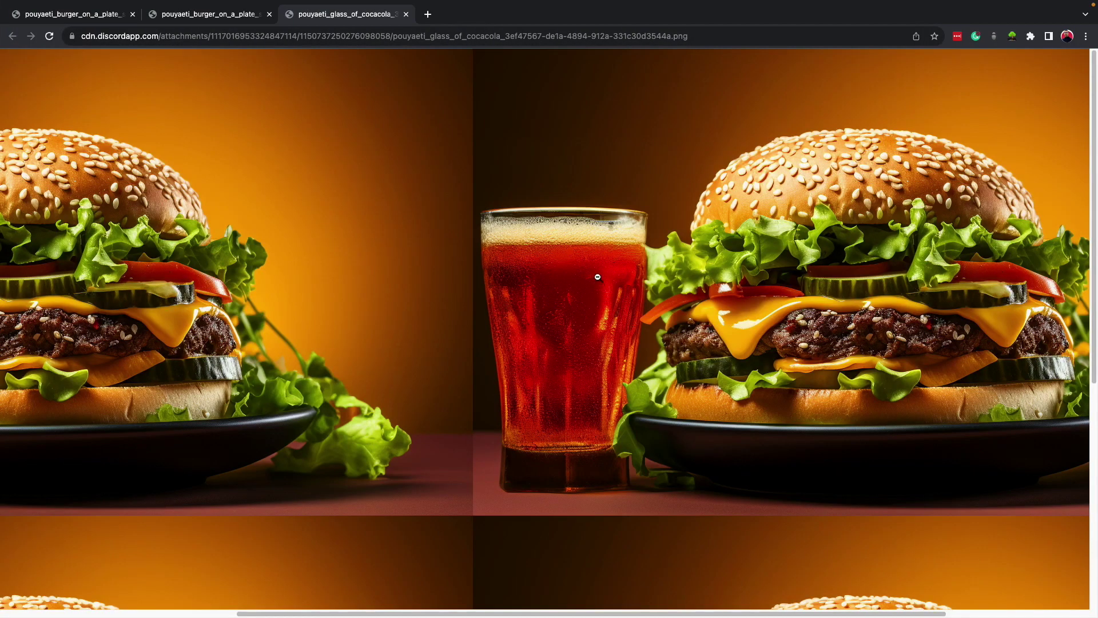
left_click(570, 341)
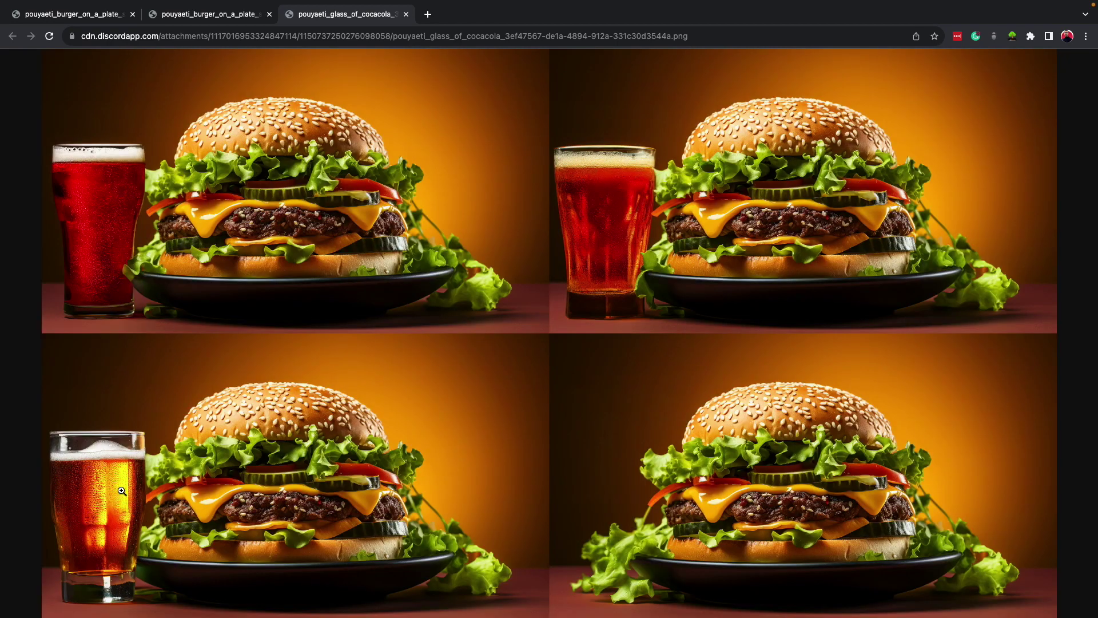
left_click(115, 159)
left_click(128, 315)
left_click(686, 533)
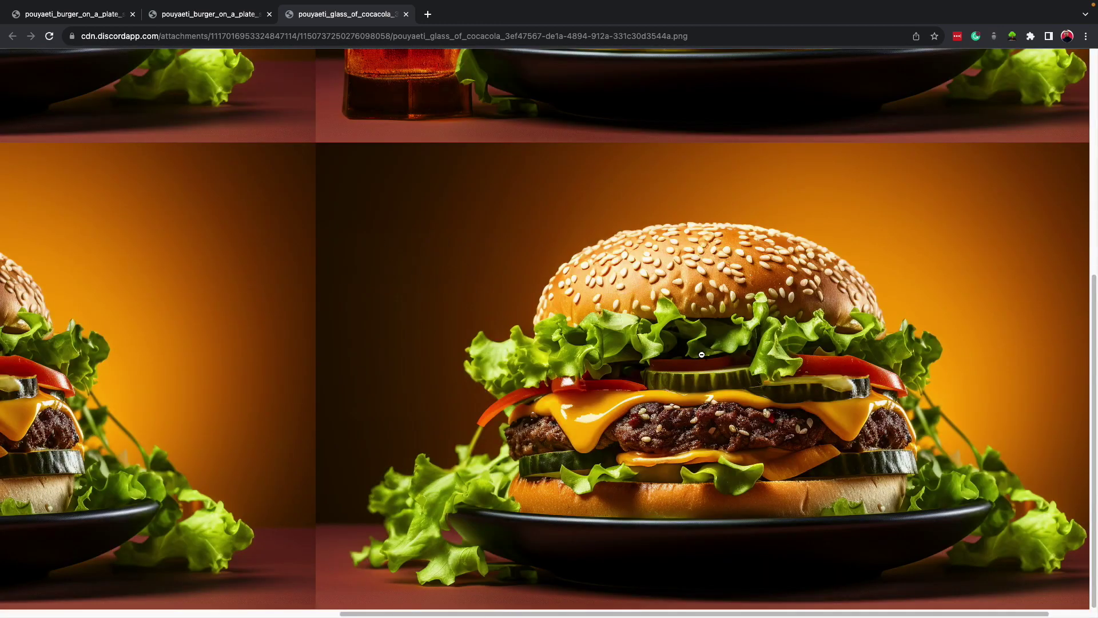
left_click(566, 232)
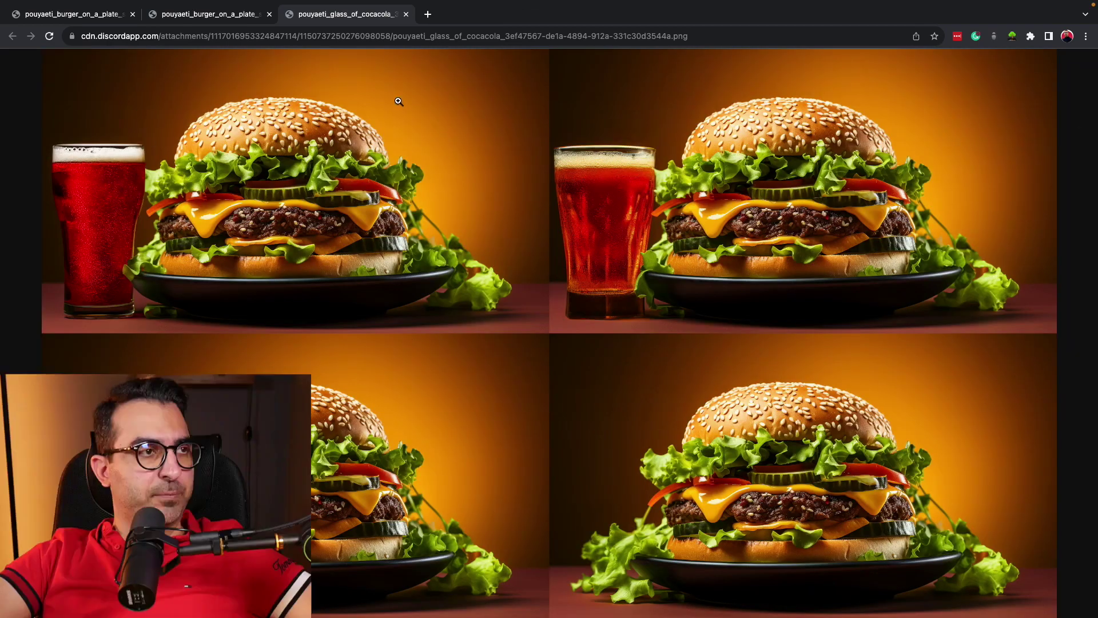
key("super+Tab")
key("Escape")
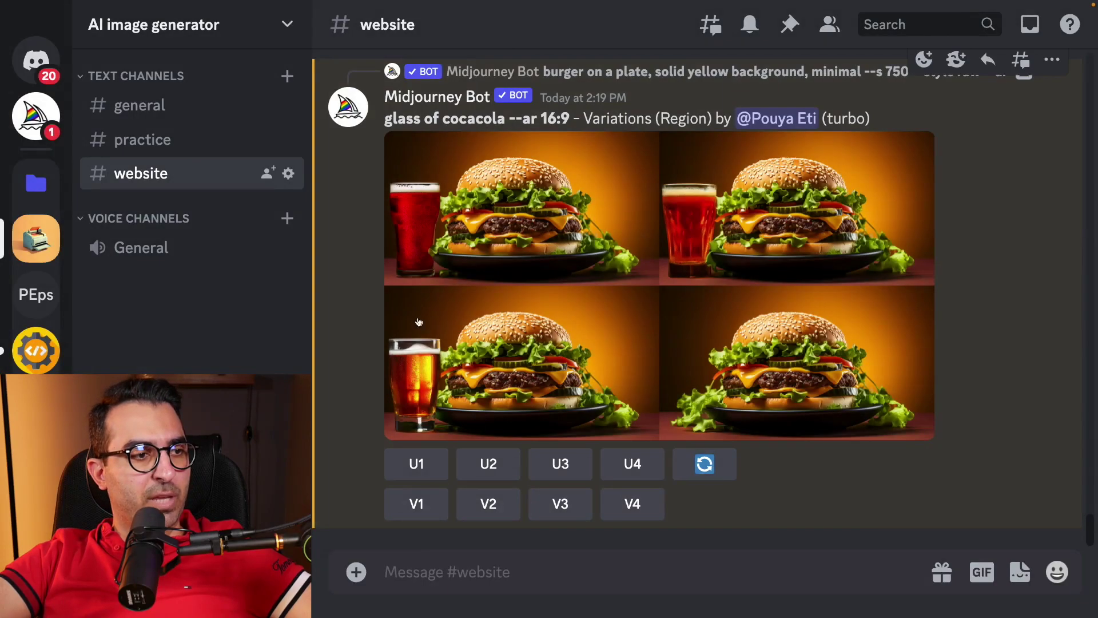
Upscale the first cocacola variation and lasso the area to the right of the burger in its region editor.
left_click(416, 463)
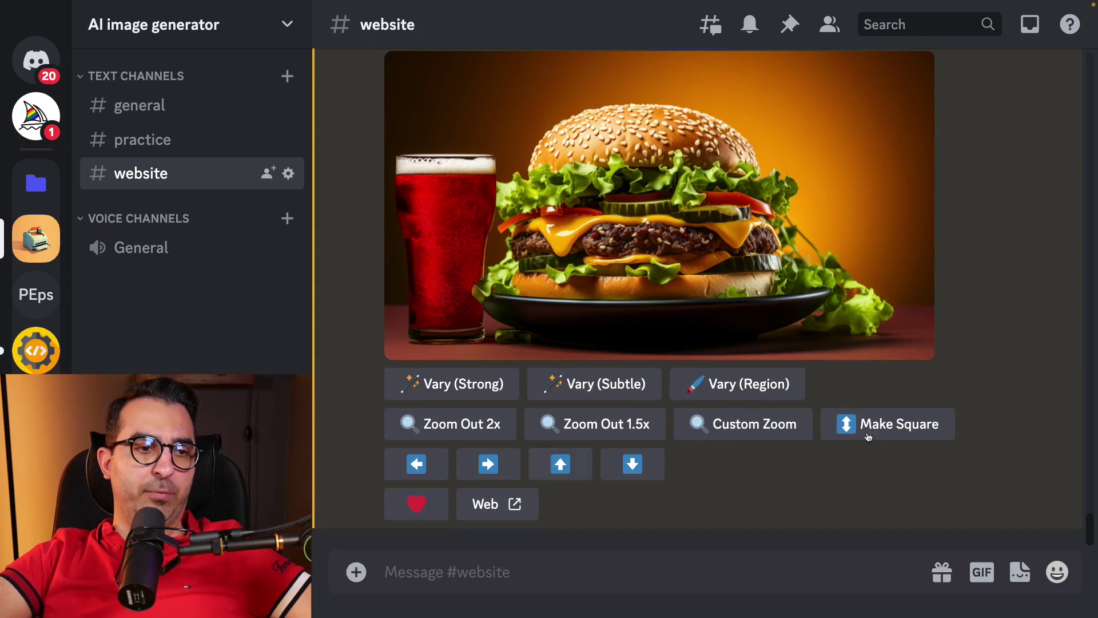
left_click(793, 394)
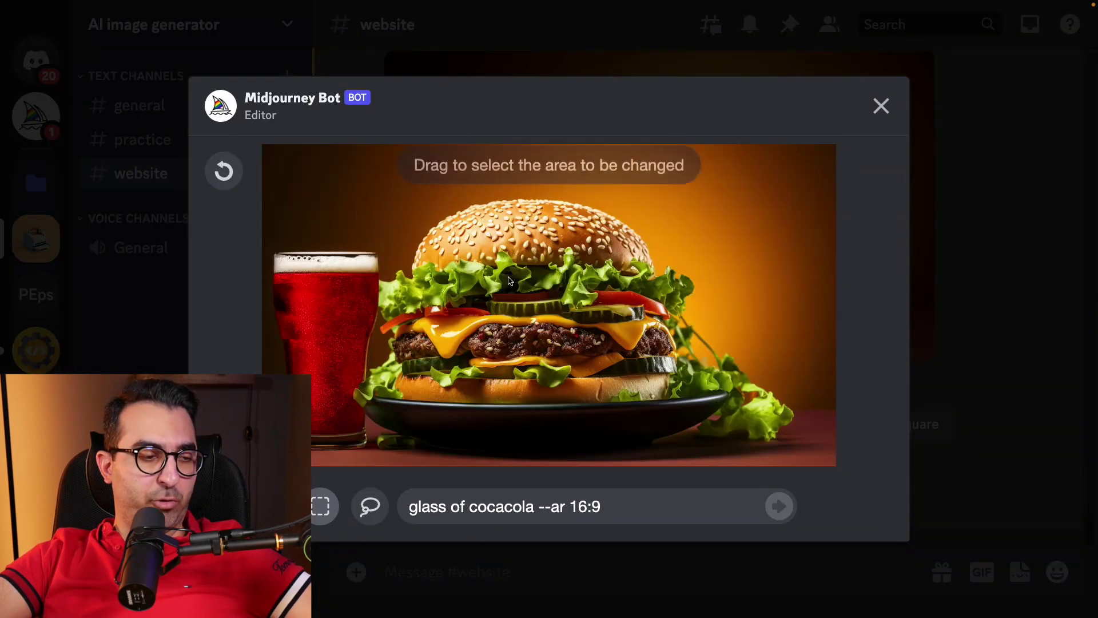
left_click(370, 508)
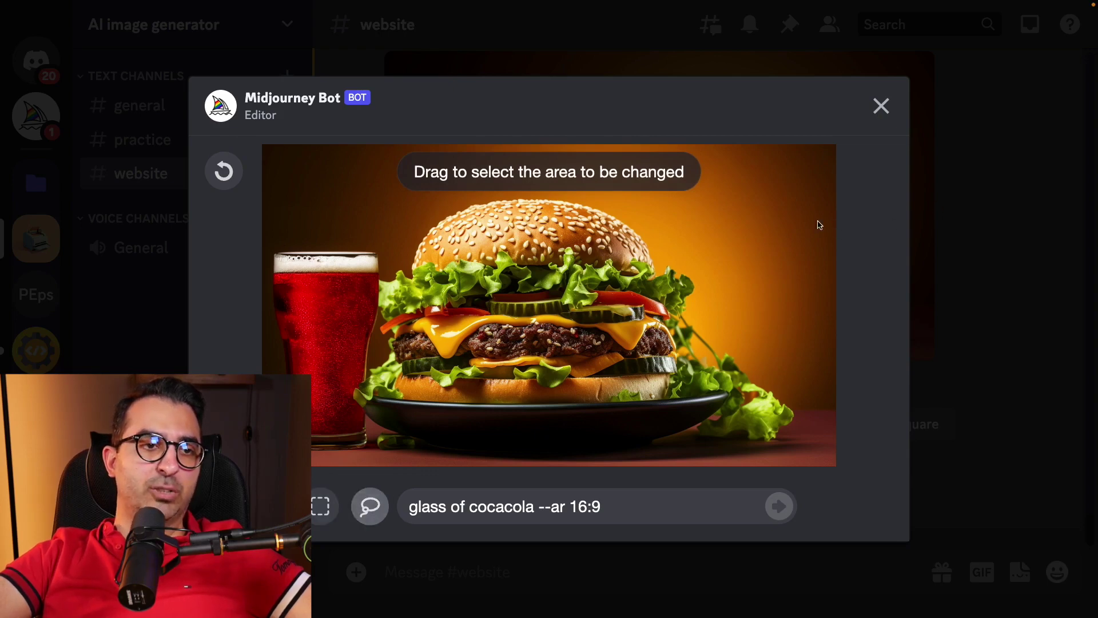
mouse_move(837, 227)
left_mouse_down()
mouse_move(814, 204)
mouse_move(791, 204)
mouse_move(729, 230)
mouse_move(690, 295)
mouse_move(698, 338)
mouse_move(761, 448)
mouse_move(836, 468)
mouse_move(887, 357)
left_mouse_up()
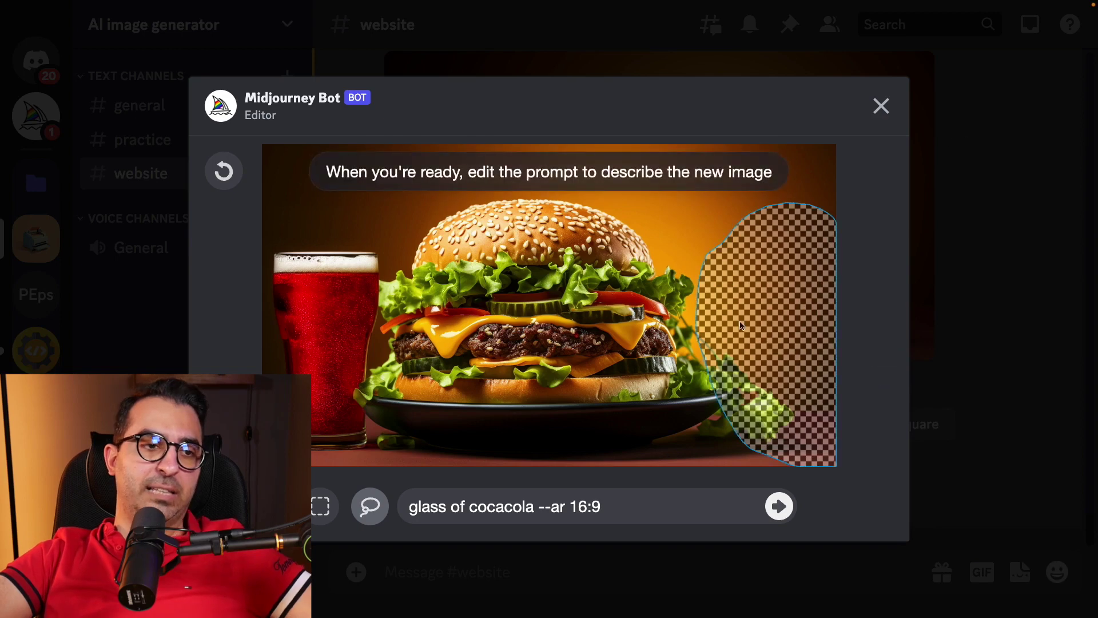
Extend the lassoed area closer to the burger and submit the region variation with the prompt "french fries with a mini bowl of ketchup".
mouse_move(737, 251)
left_mouse_down()
mouse_move(708, 245)
mouse_move(679, 270)
mouse_move(682, 343)
left_mouse_up()
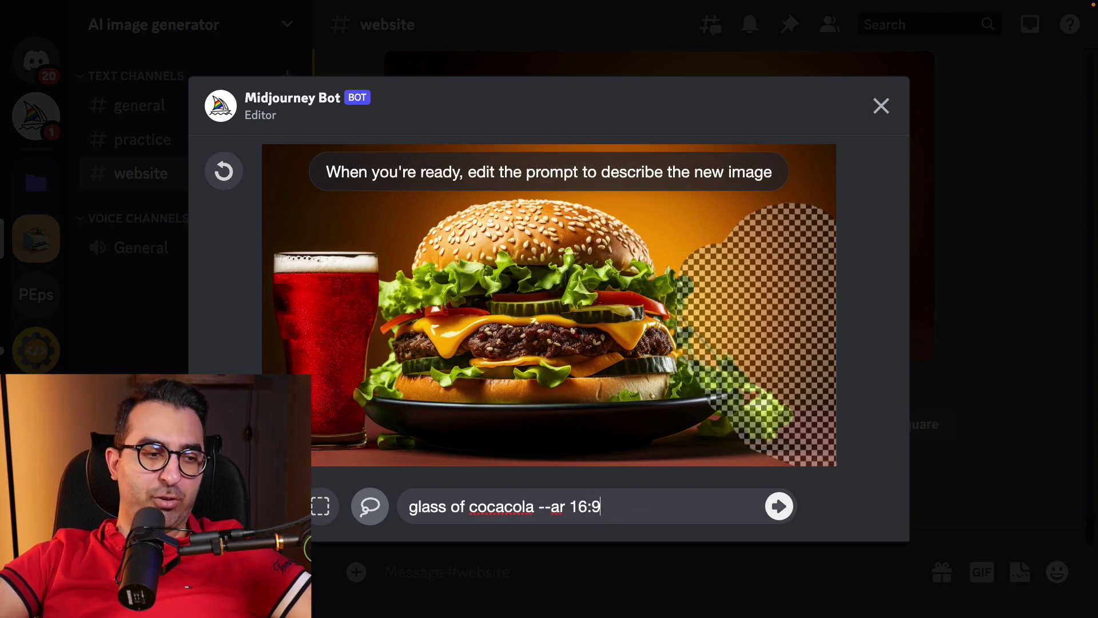
key("ctrl+a")
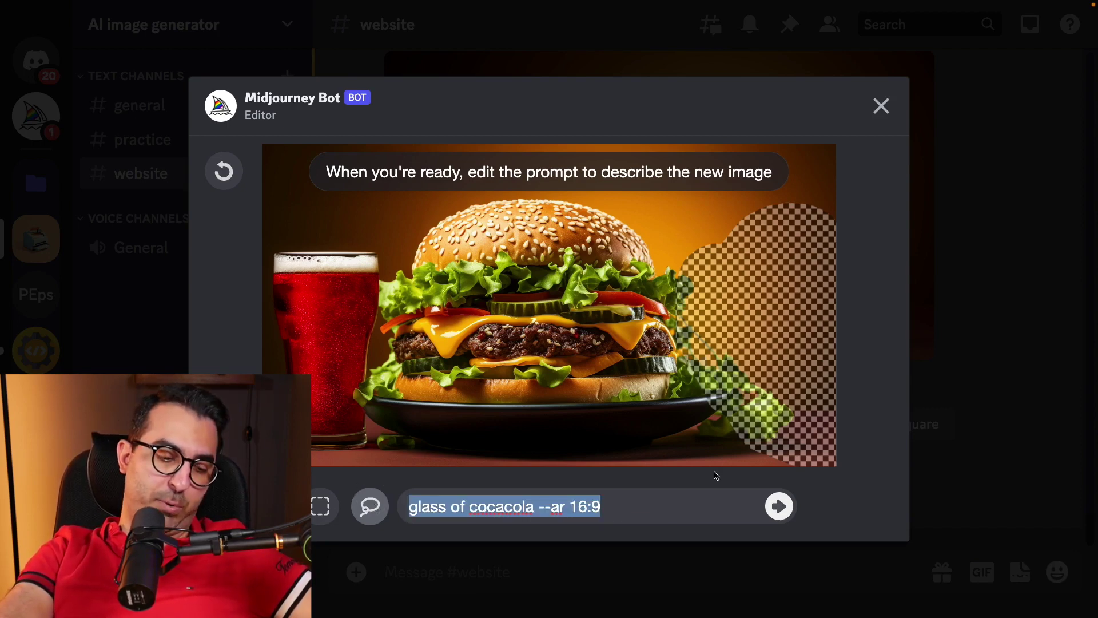
type("french c")
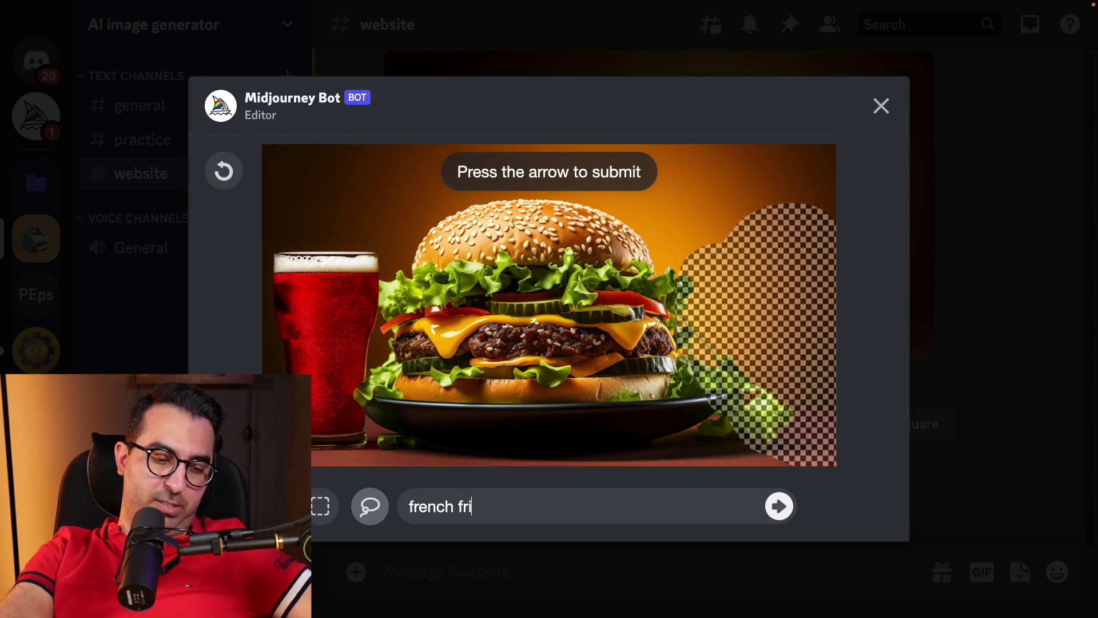
type("rise")
key("BackSpace")
key("BackSpace")
type("es with")
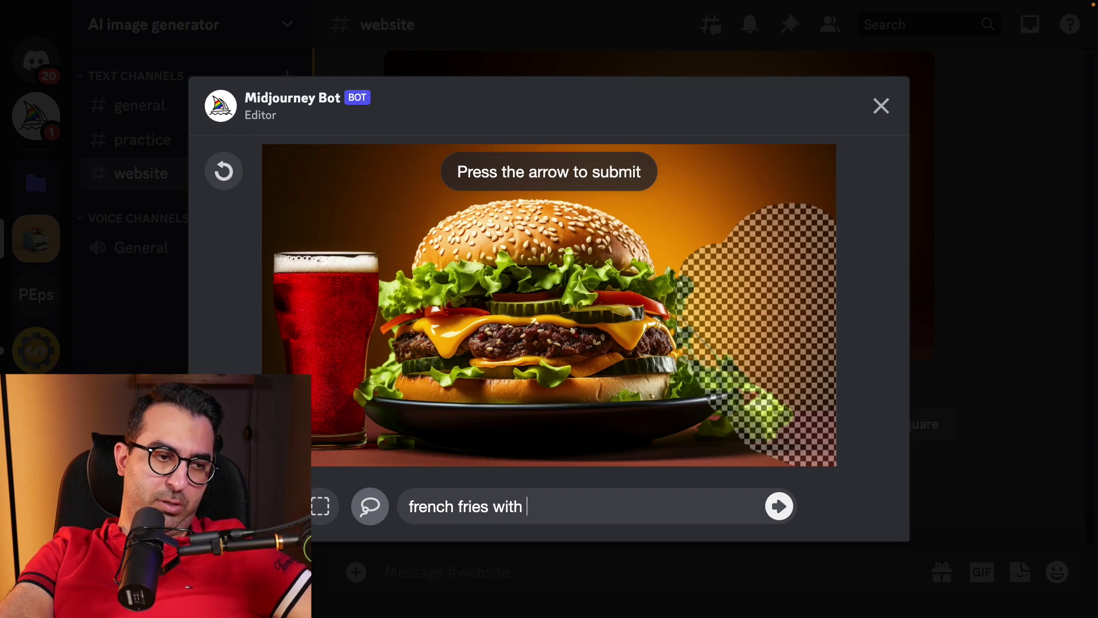
type(" a mini b")
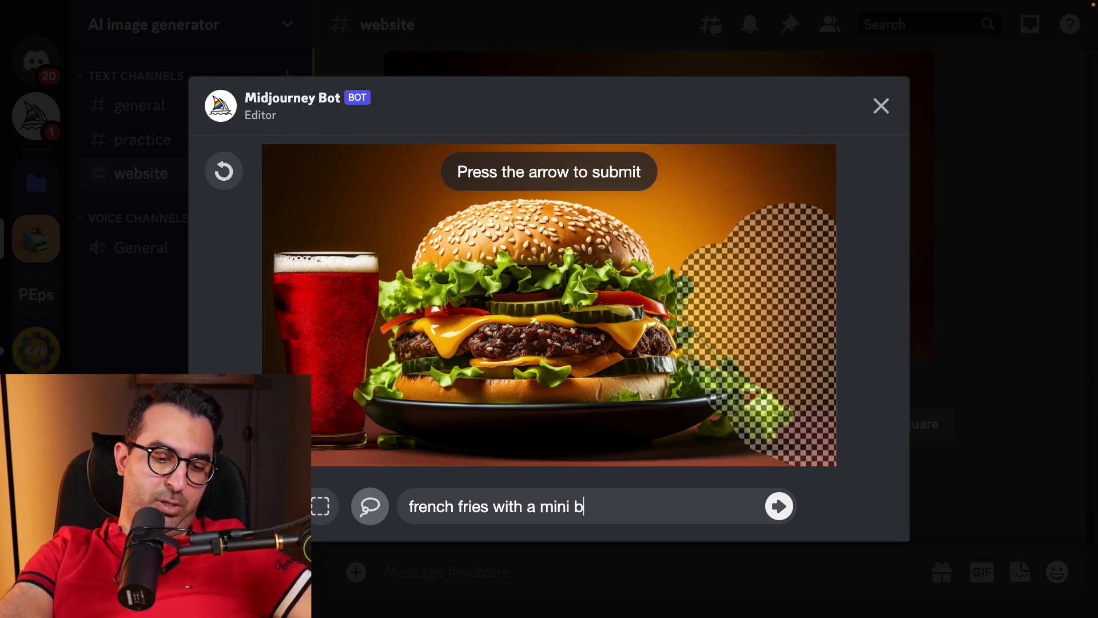
type("owl of ketchup")
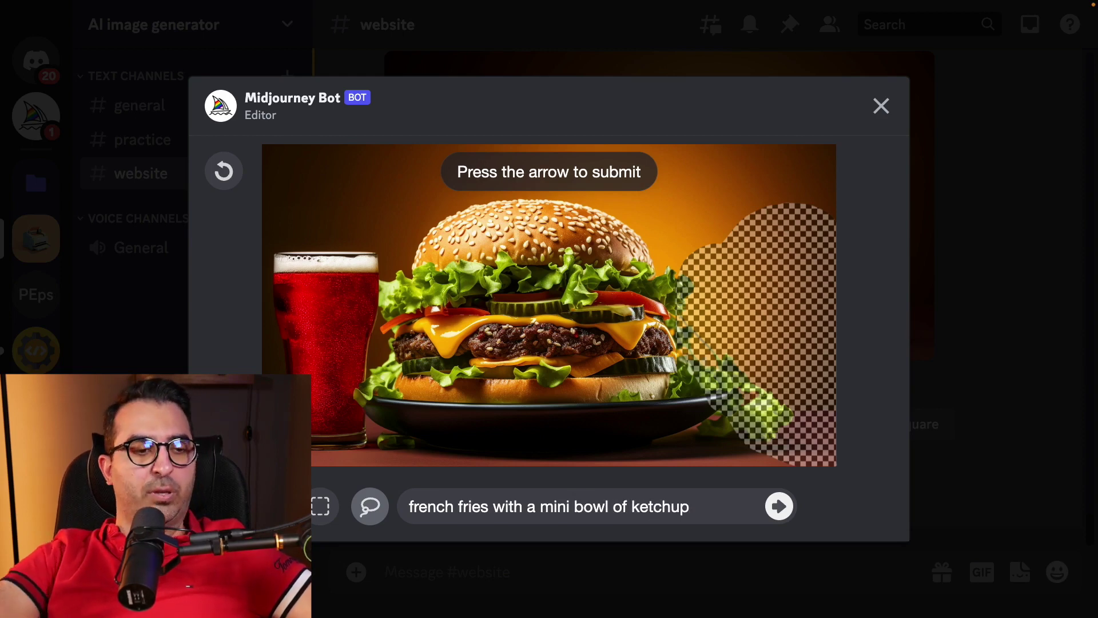
key("Return")
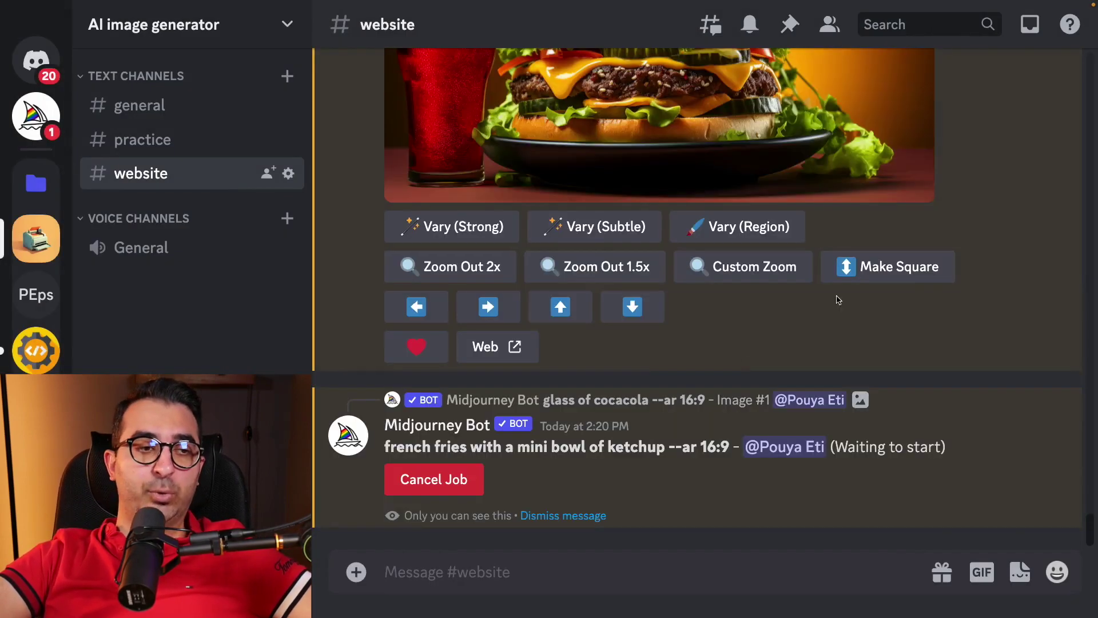
Enlarge the french fries variation grid to compare the four results.
scroll(790, 317, "up", 1)
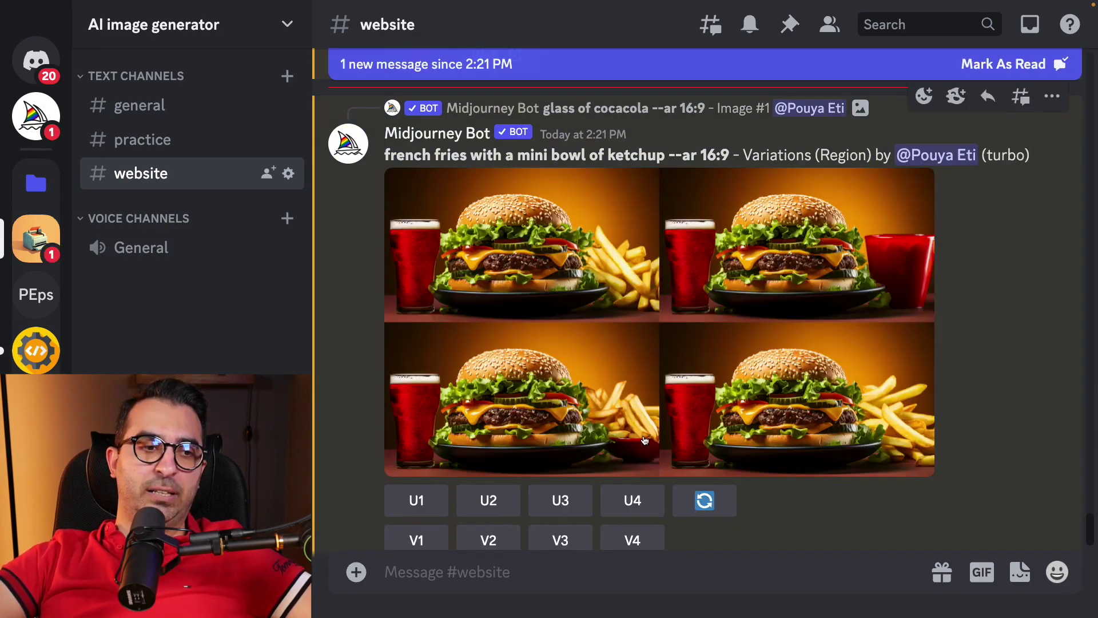
left_click(645, 441)
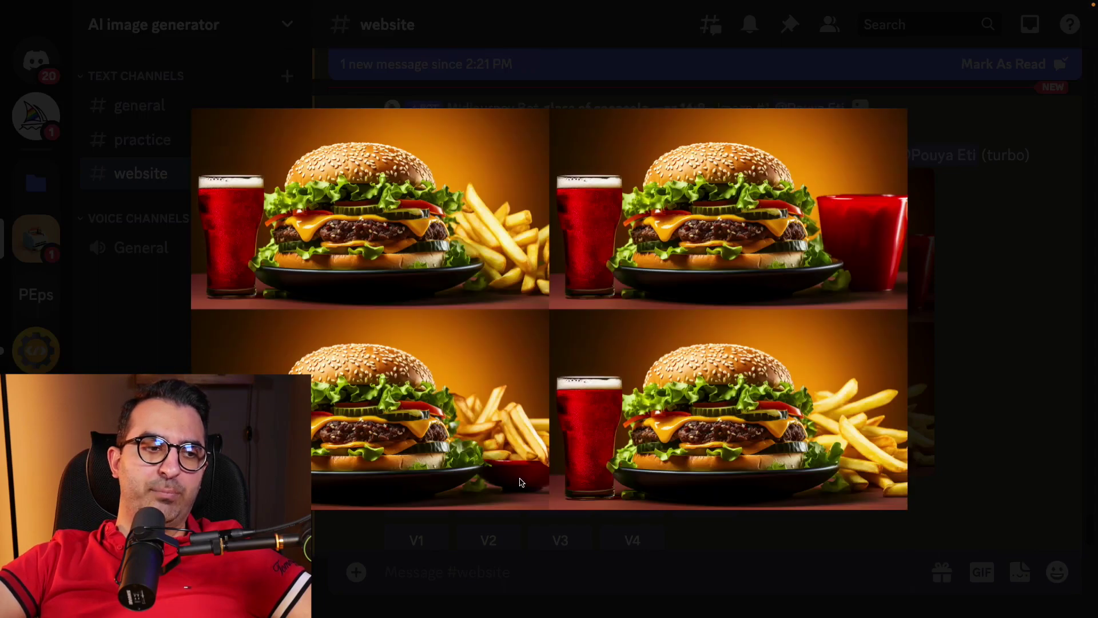
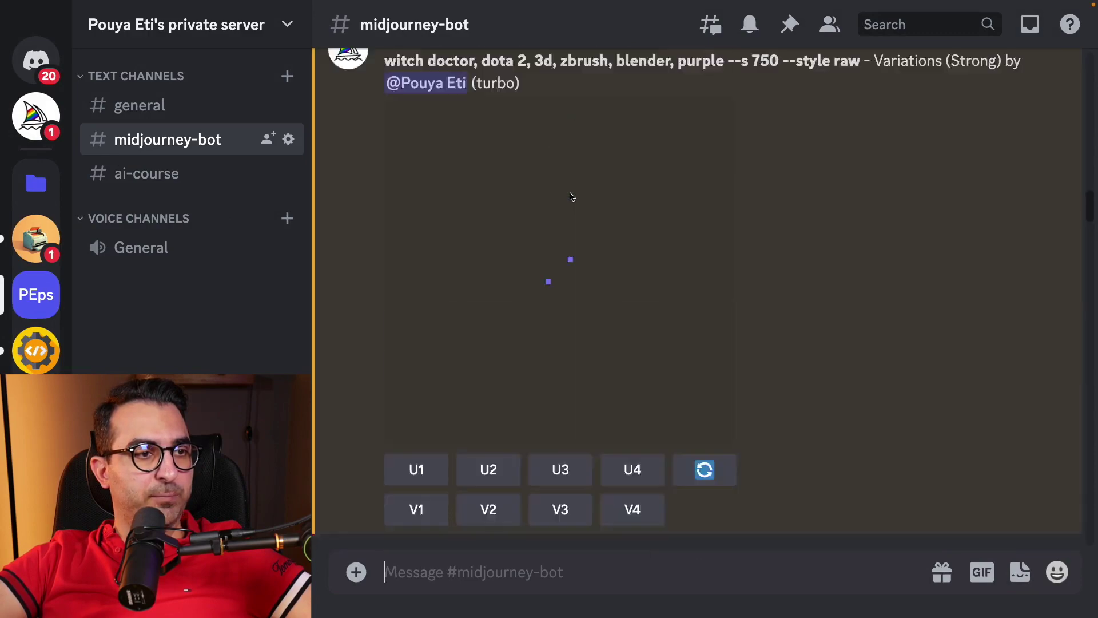
In the midjourney-bot channel, review the uploaded reference photos, the zbrush witch doctor prompt and its first grid enlarged.
scroll(503, 183, "up", 1)
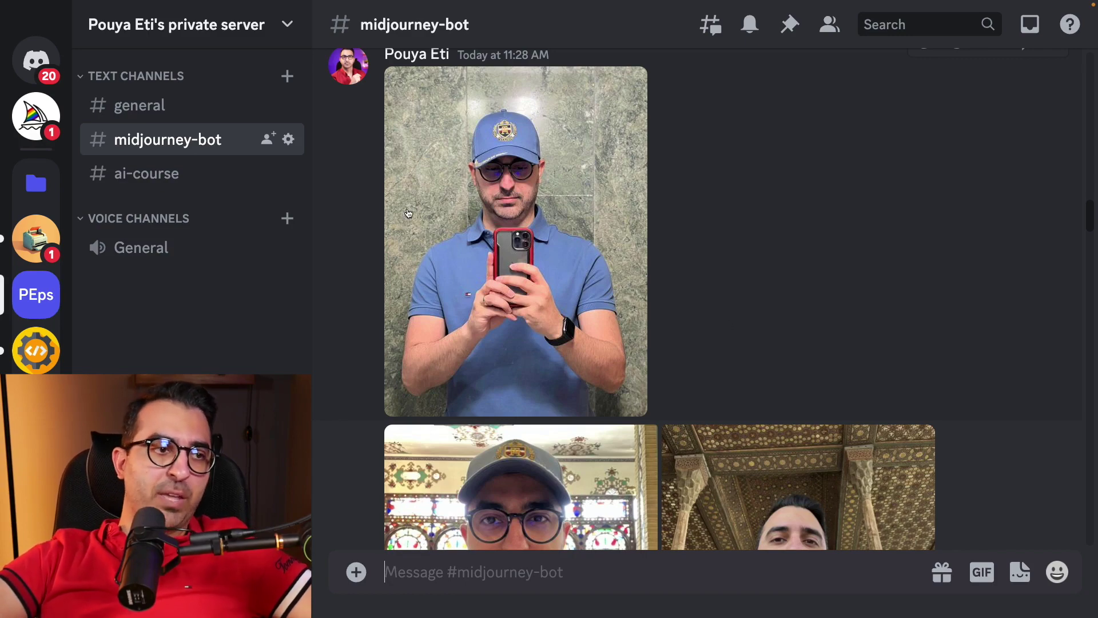
scroll(591, 218, "down", 10)
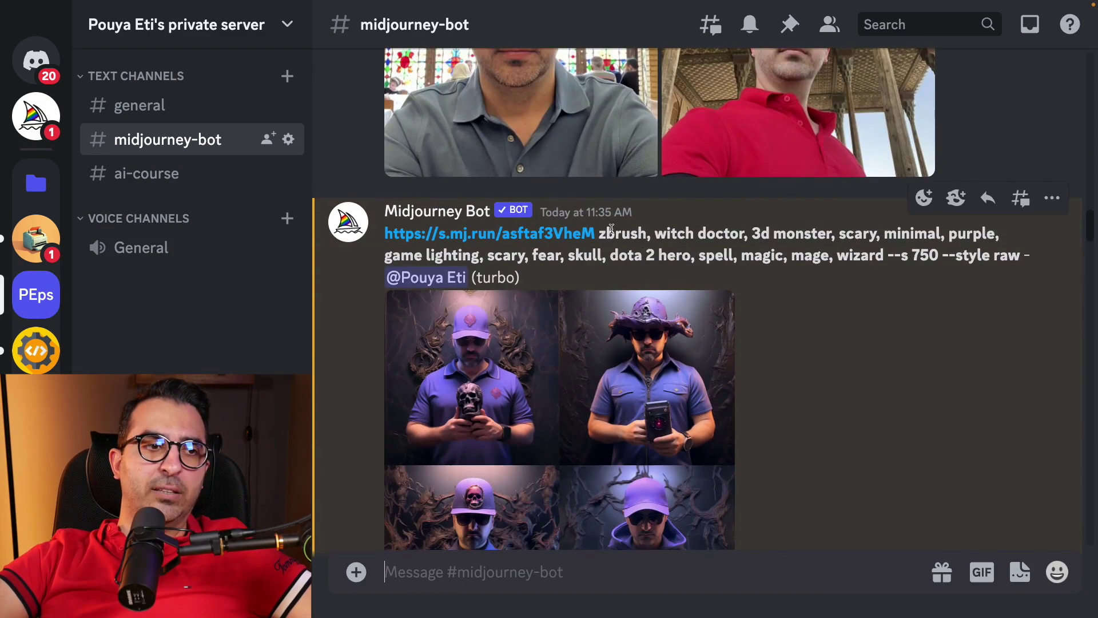
left_click_drag(601, 233, 884, 252)
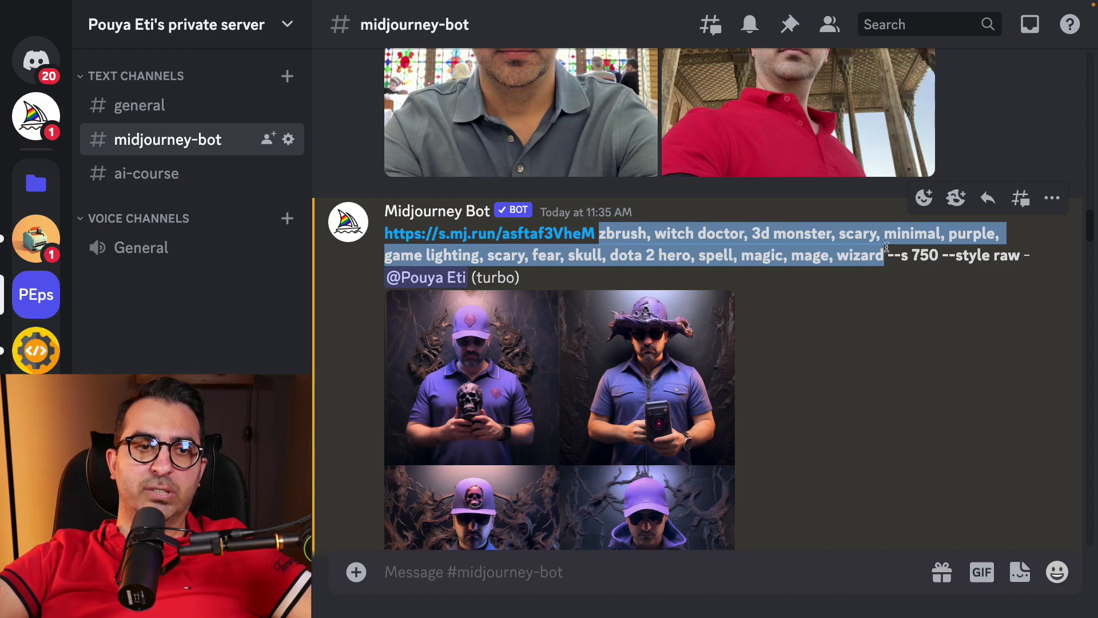
left_click(542, 262)
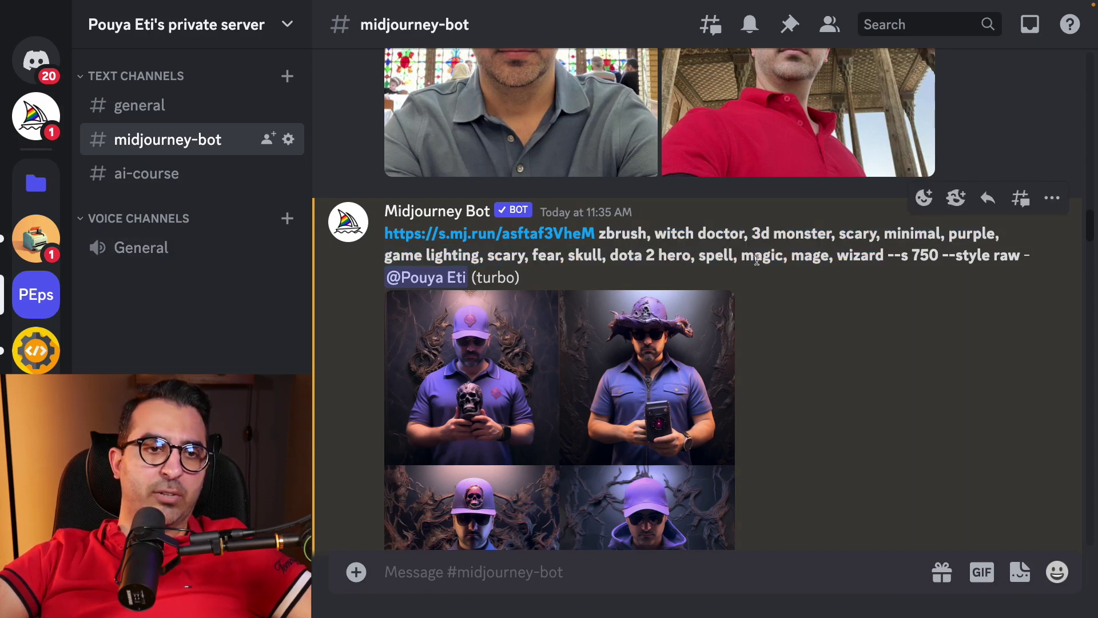
scroll(757, 260, "down", 4)
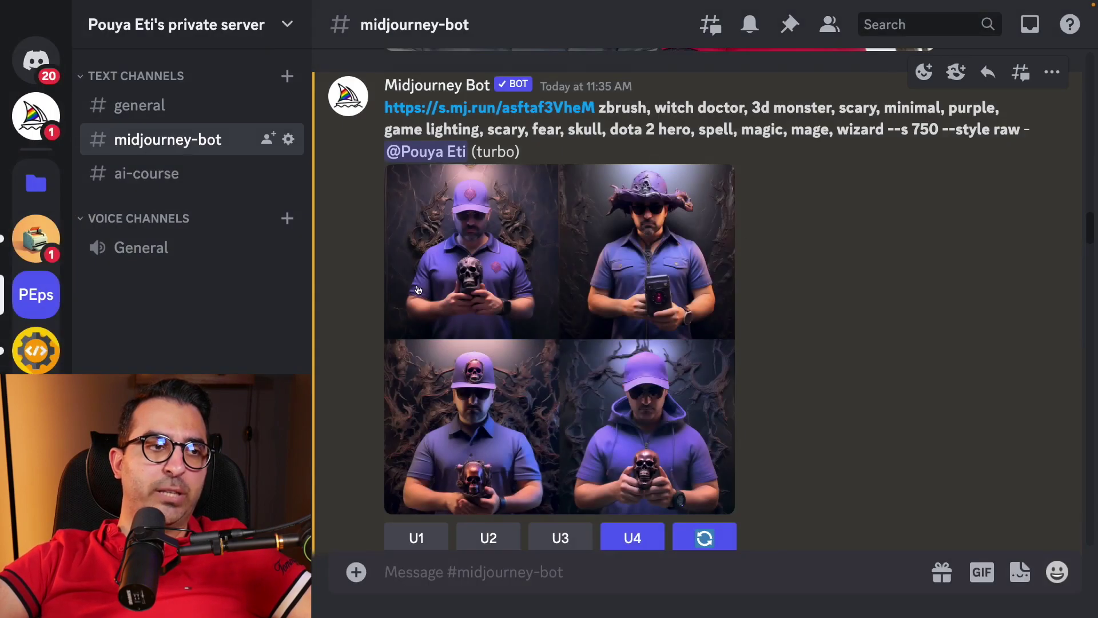
left_click(529, 291)
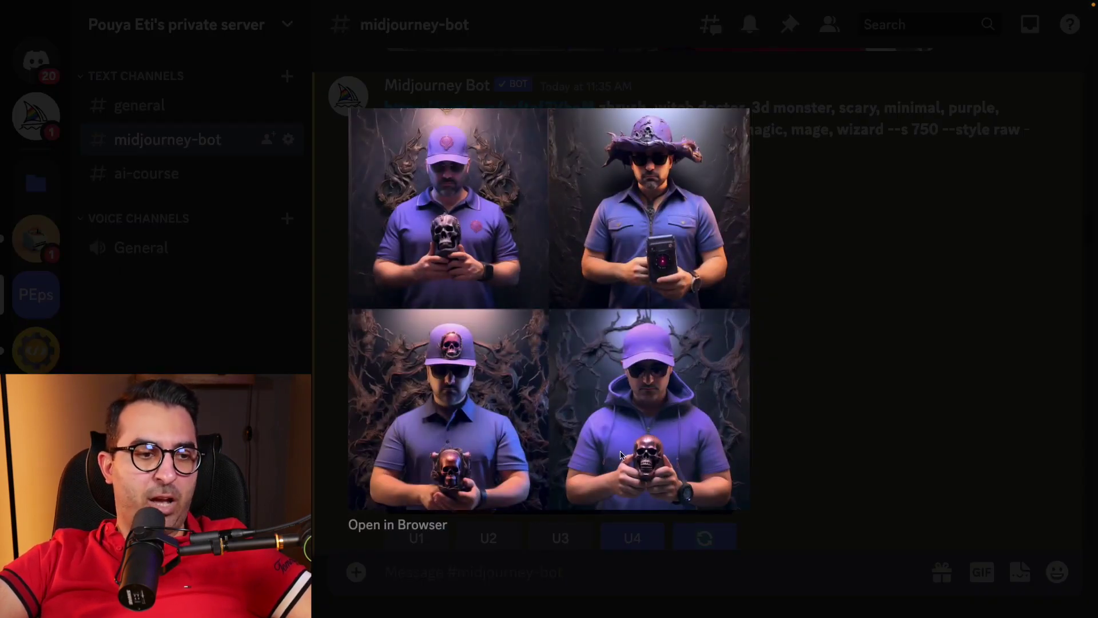
left_click(876, 380)
Compare the rerolled witch doctor grids with the first grid and the upscaled fourth image holding the skull.
scroll(668, 289, "down", 3)
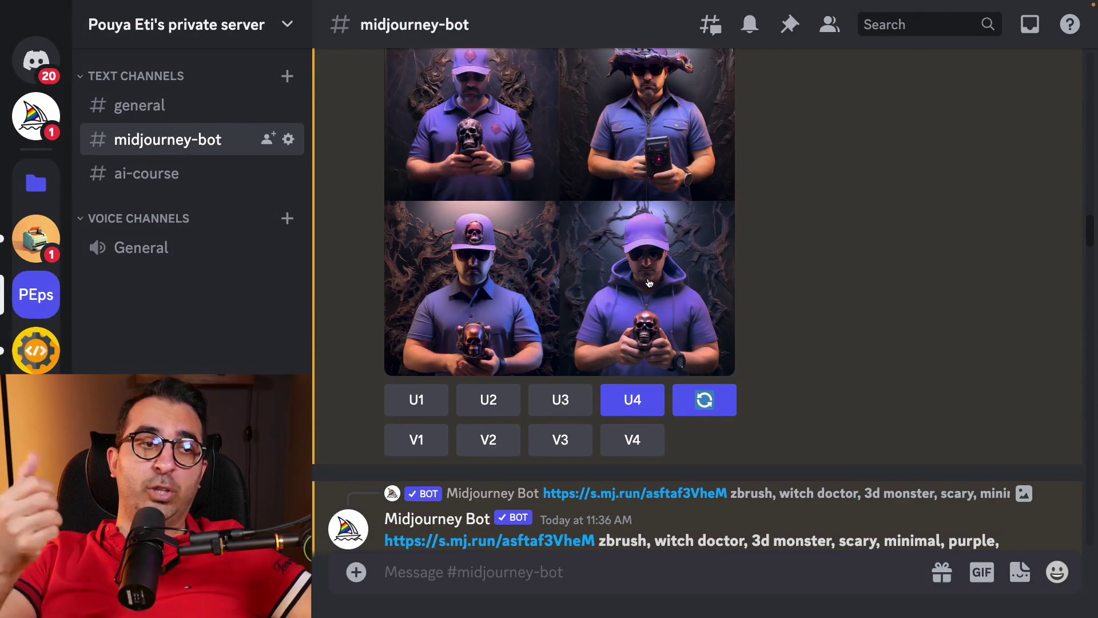
scroll(653, 292, "down", 7)
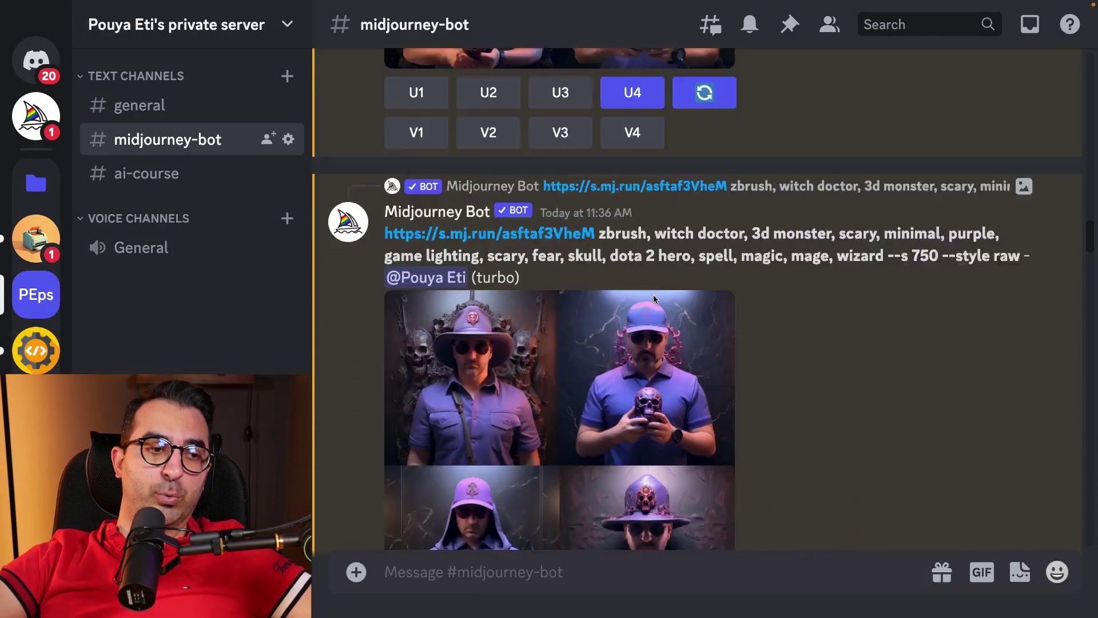
scroll(580, 270, "down", 3)
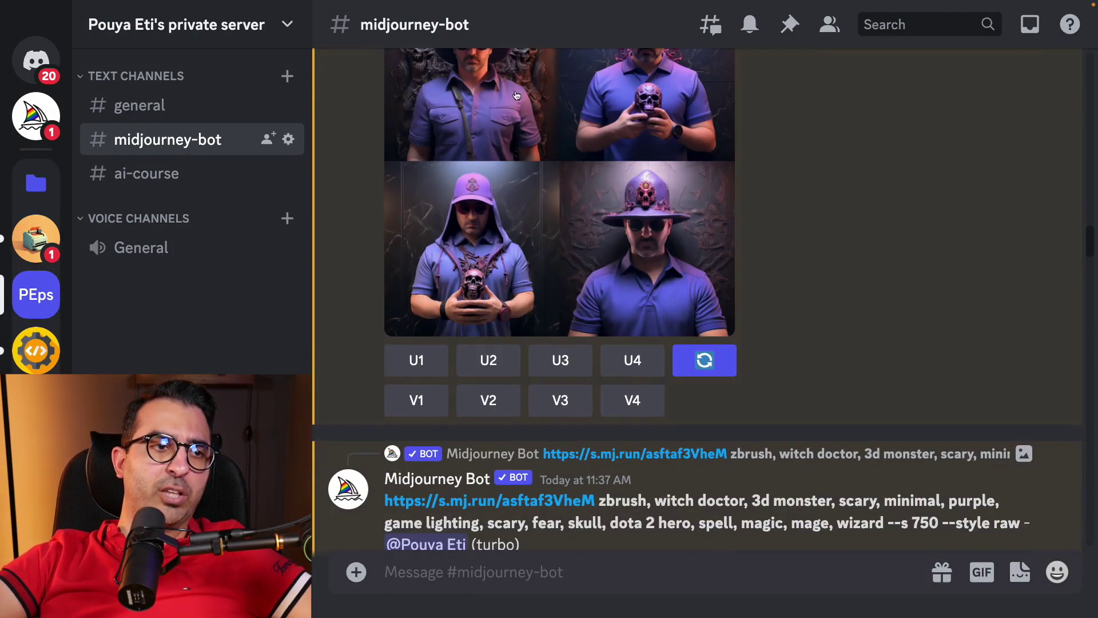
scroll(628, 230, "down", 5)
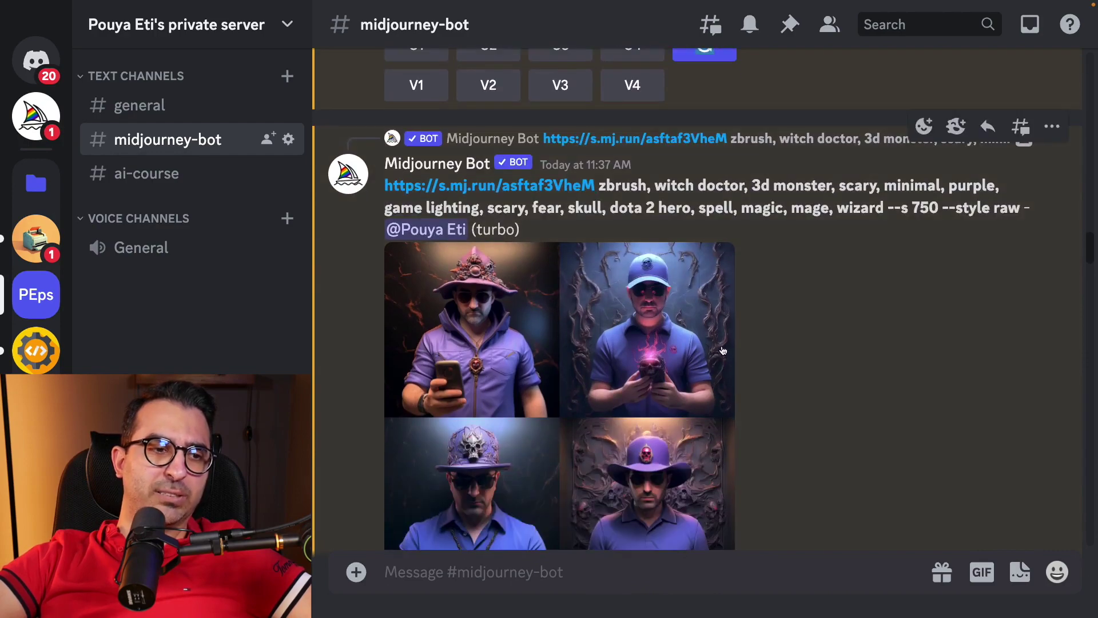
scroll(723, 350, "down", 12)
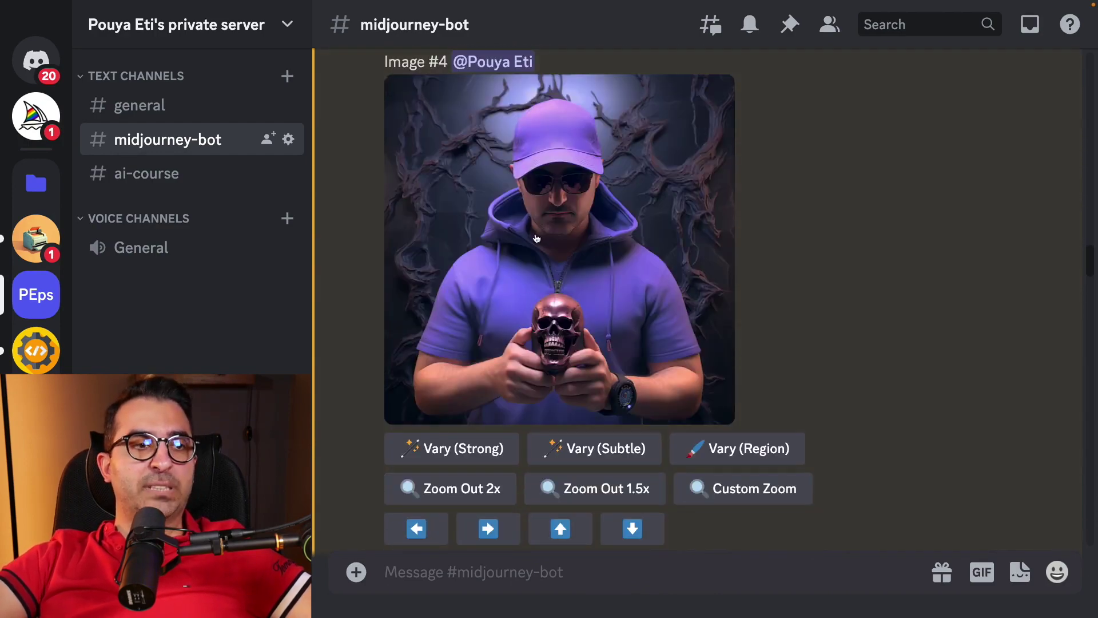
scroll(554, 317, "up", 12)
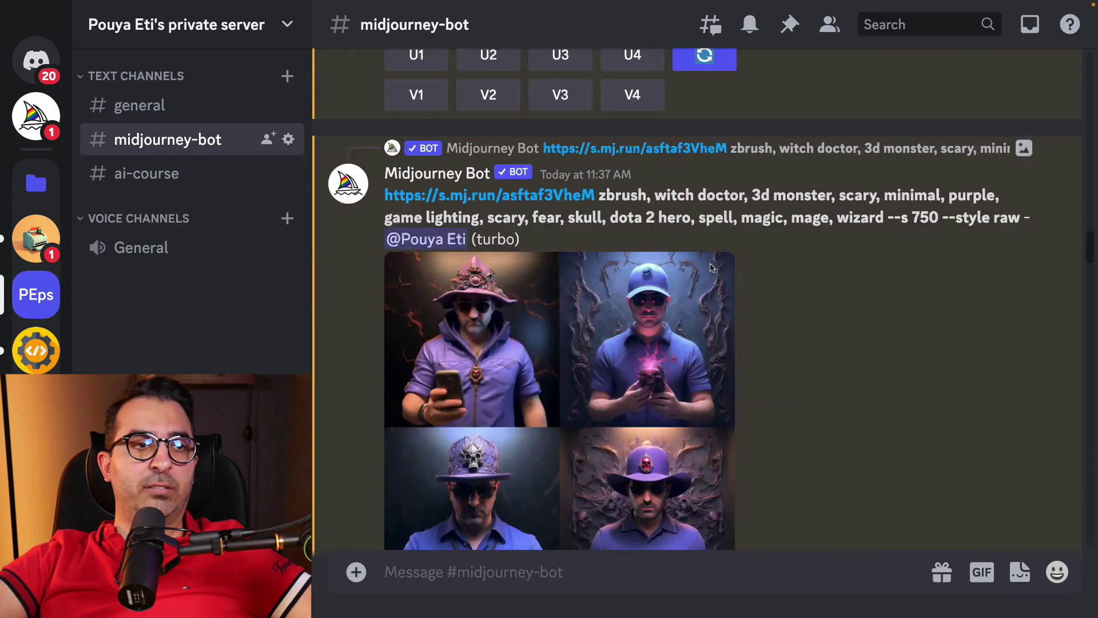
scroll(604, 391, "down", 3)
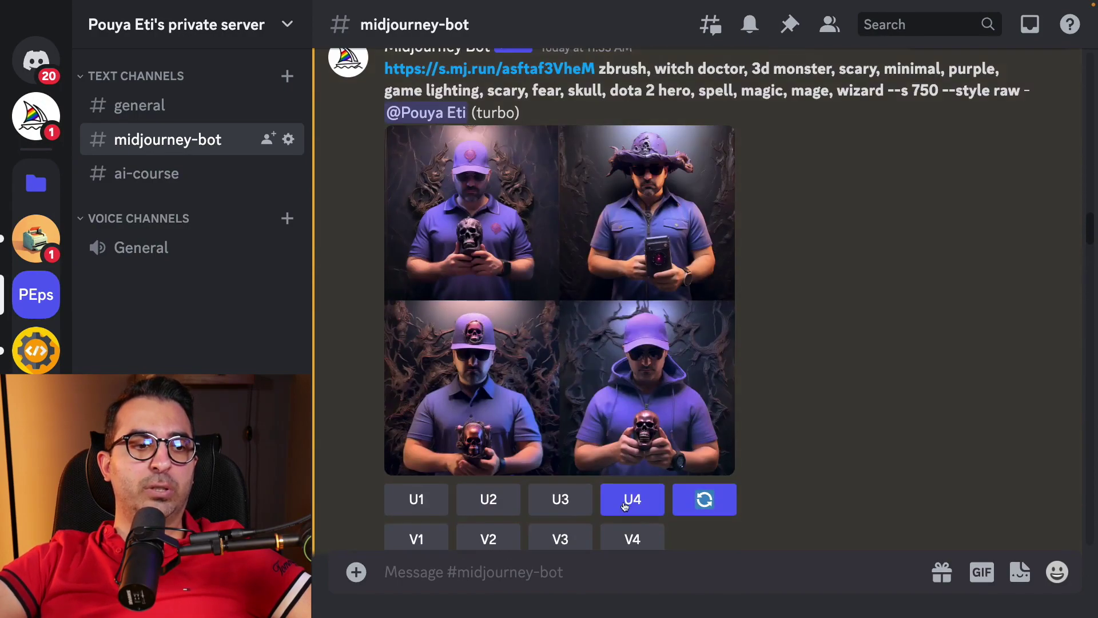
scroll(573, 304, "down", 15)
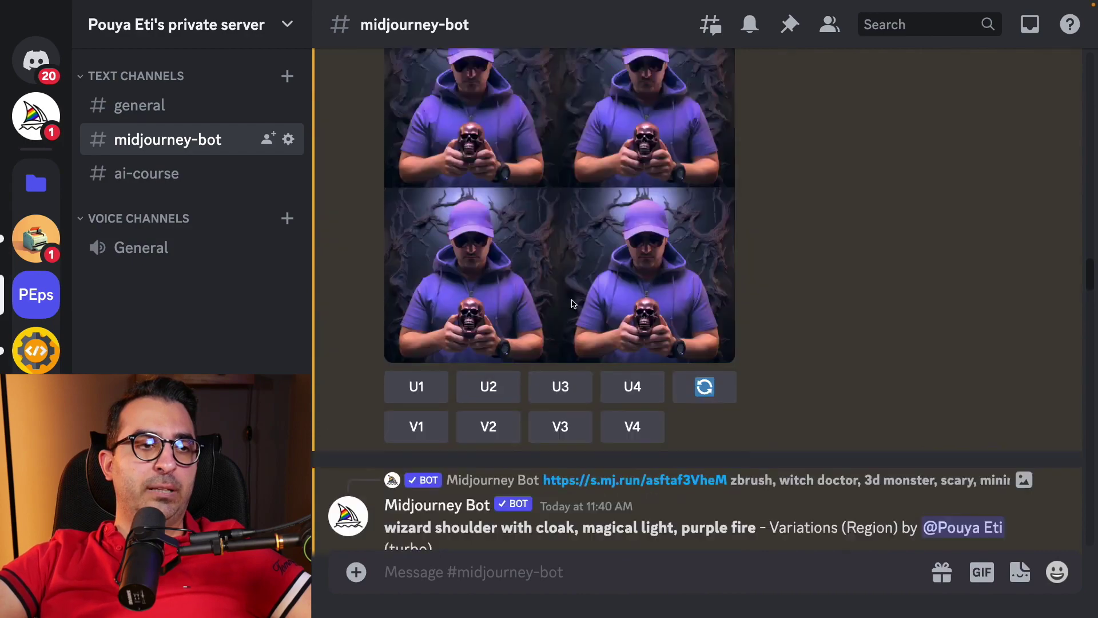
scroll(574, 303, "up", 5)
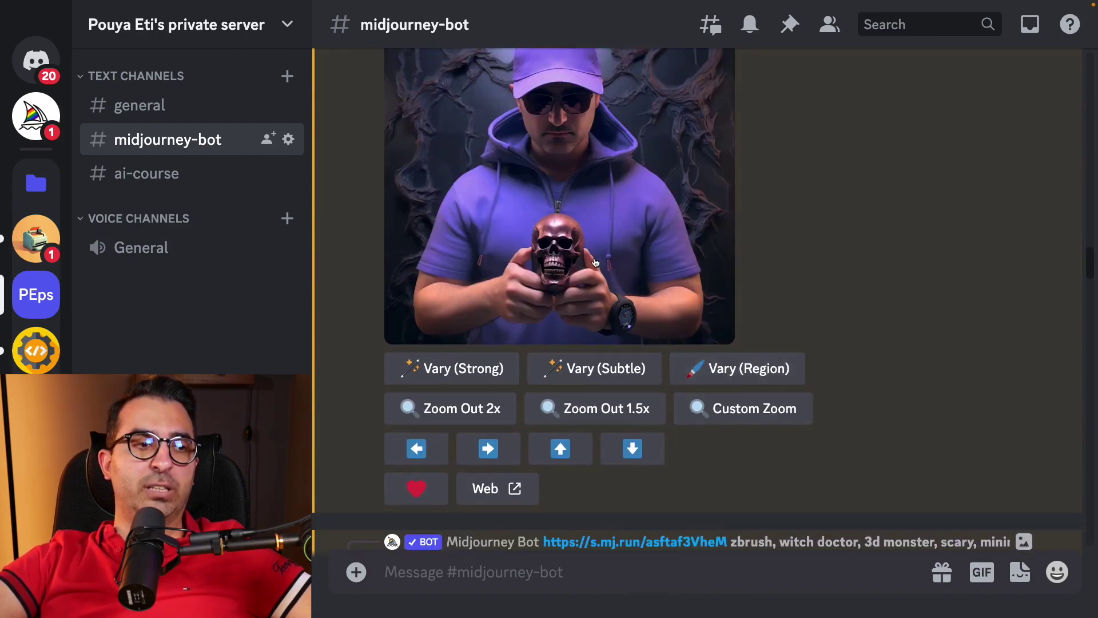
scroll(595, 262, "down", 4)
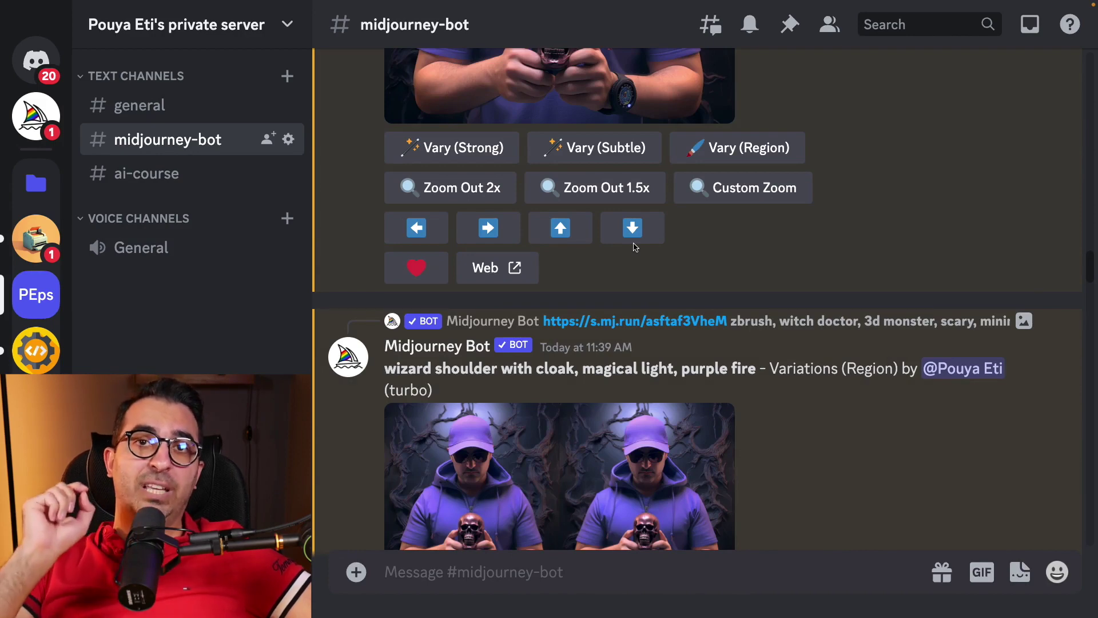
Examine both region variation grids for "wizard shoulder with cloak, magical light, purple fire" enlarged.
scroll(636, 251, "down", 3)
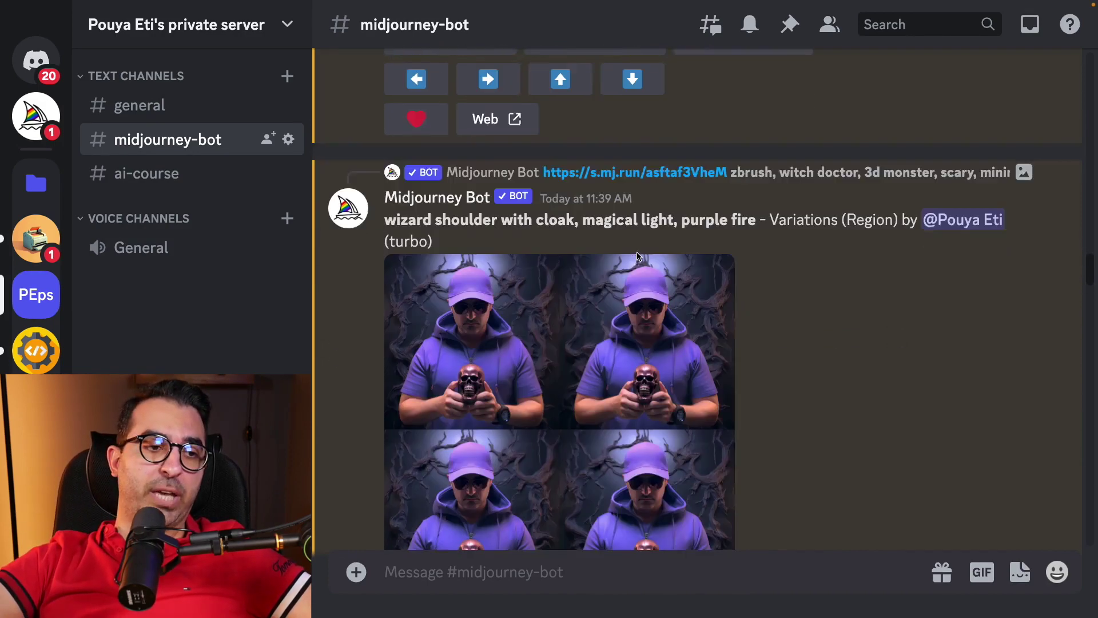
scroll(638, 256, "down", 3)
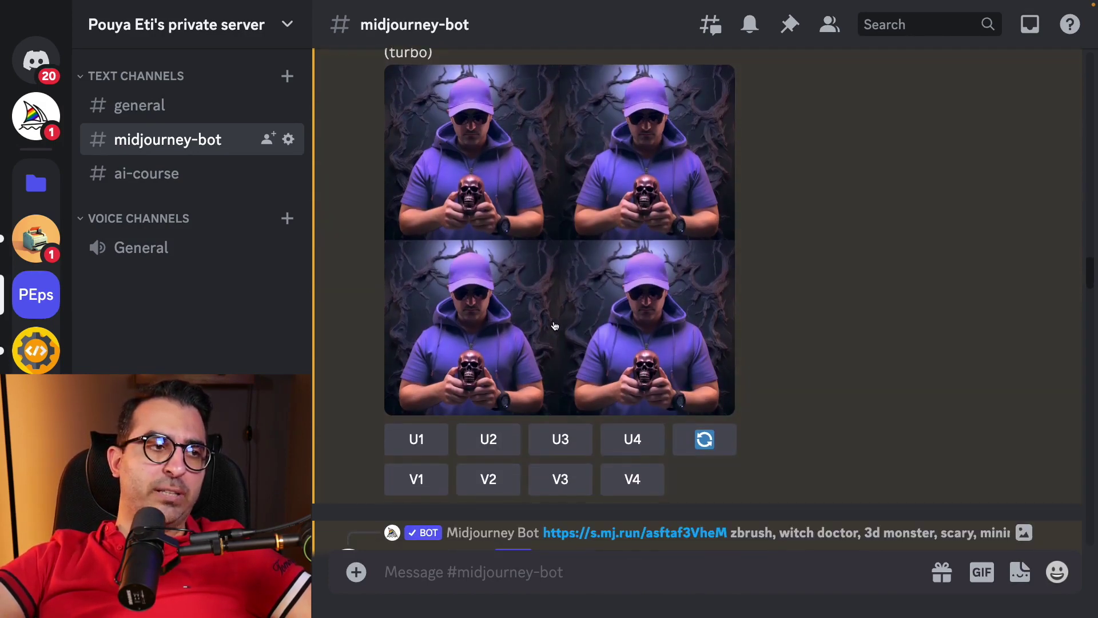
left_click(554, 326)
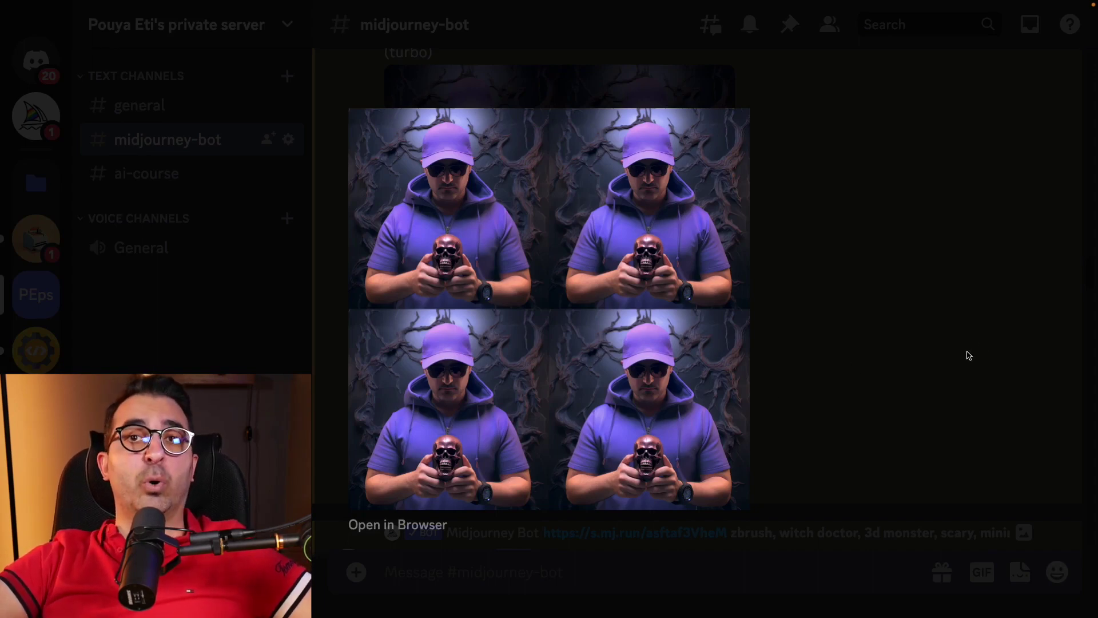
left_click(883, 352)
scroll(829, 358, "down", 5)
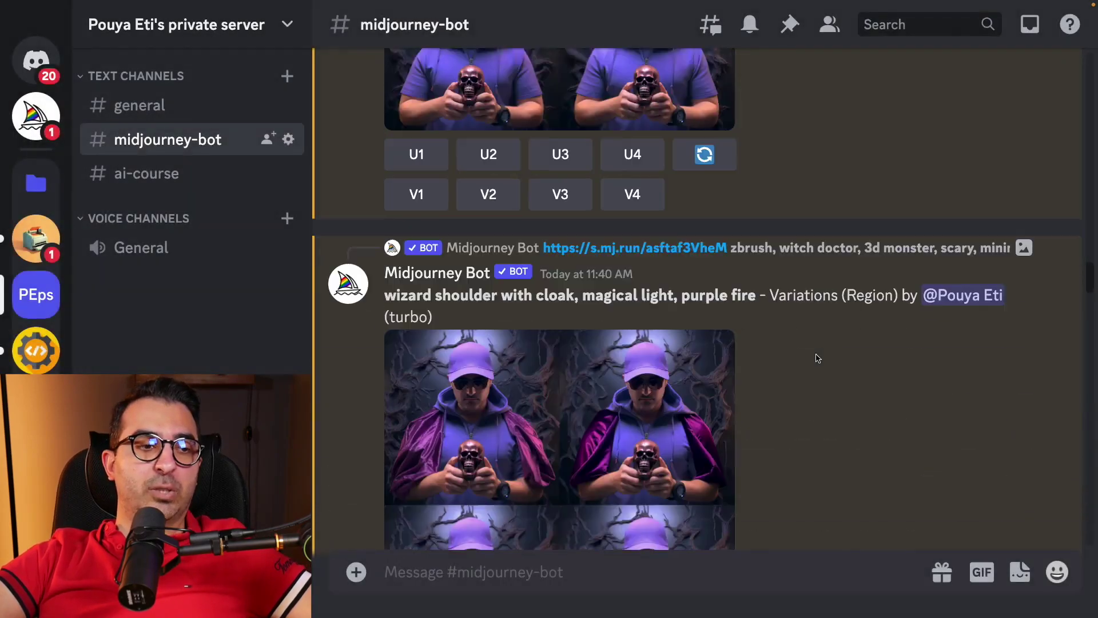
scroll(663, 355, "down", 5)
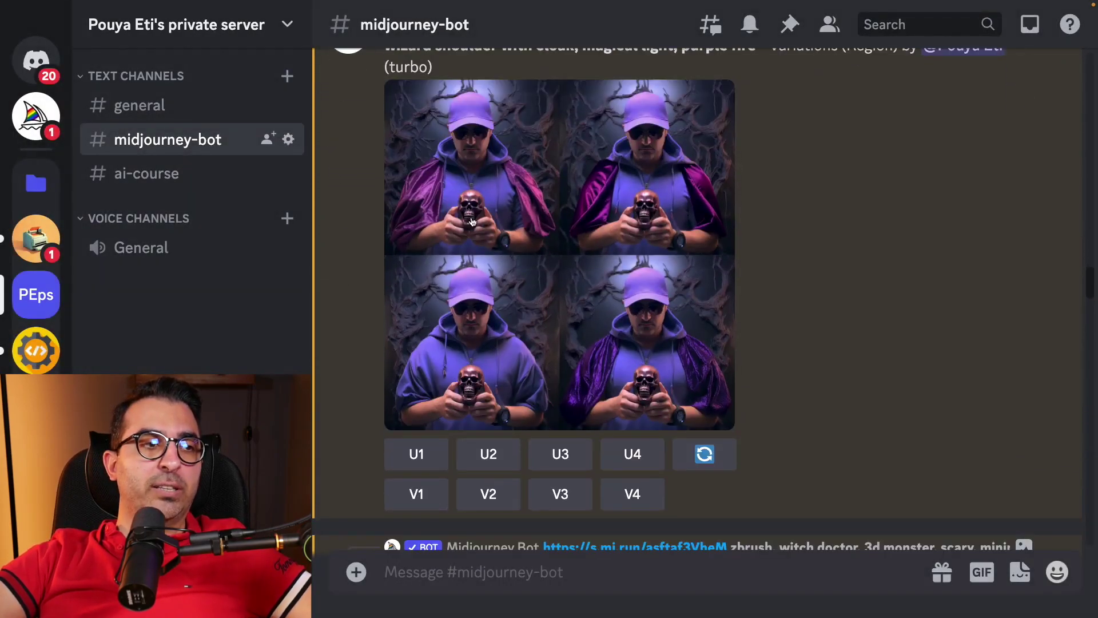
left_click(509, 296)
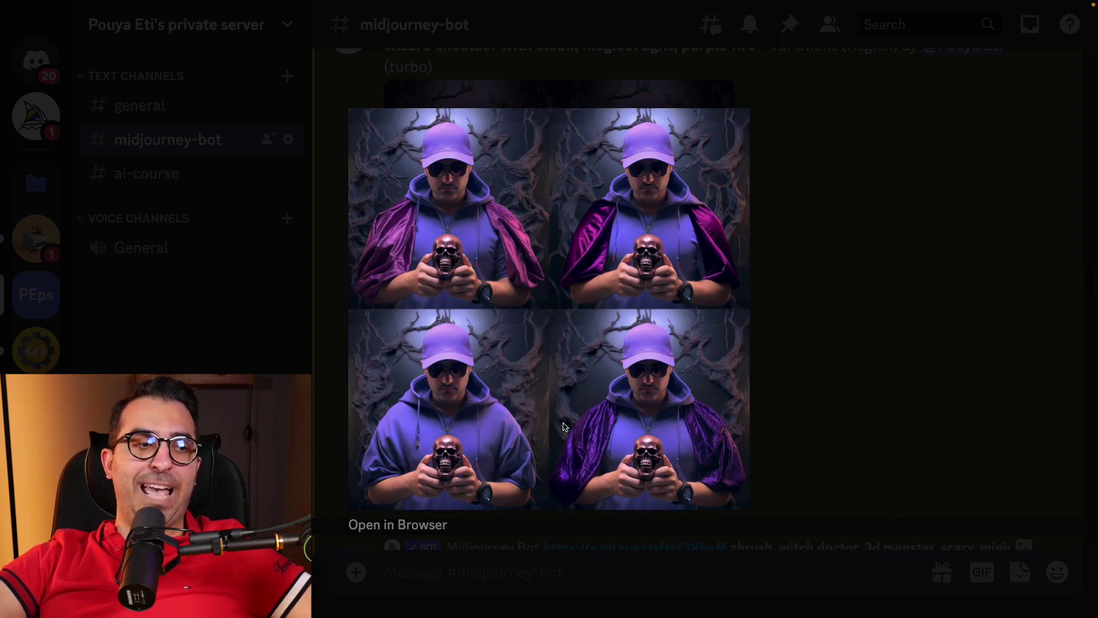
left_click(827, 401)
Find the "fire out of skull eyes" region variation and read through its full prompt.
scroll(827, 400, "down", 8)
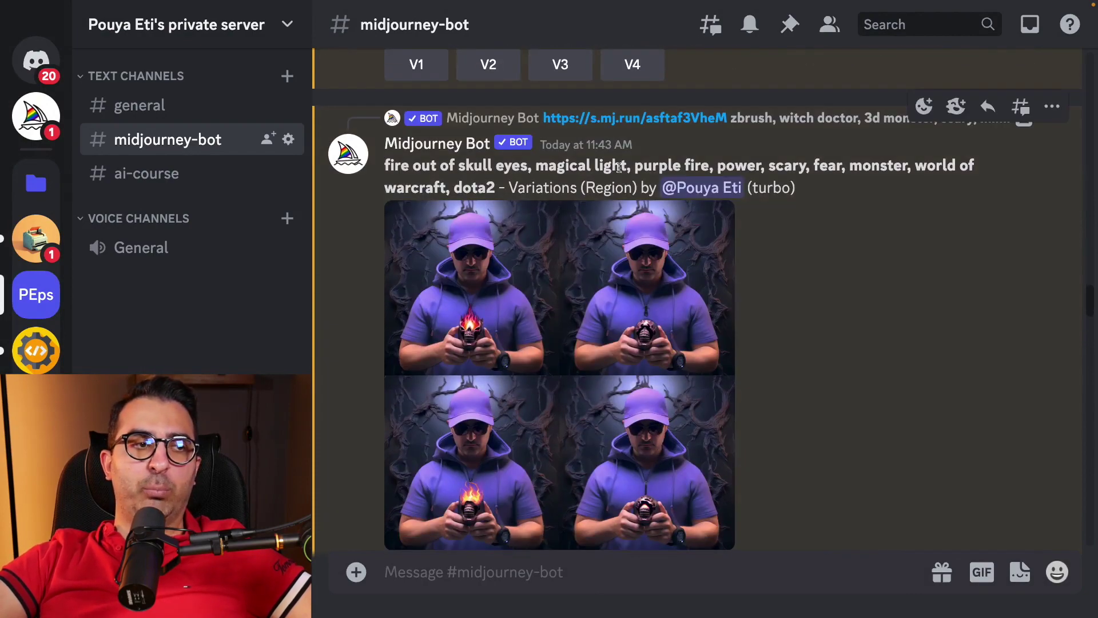
scroll(456, 263, "up", 2)
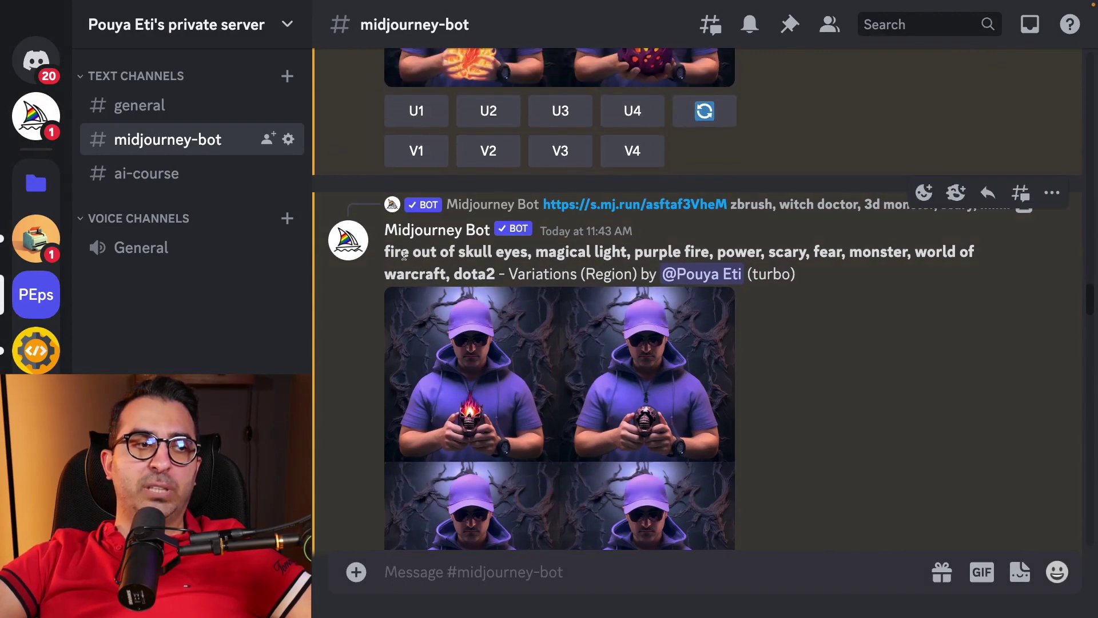
left_click_drag(386, 252, 493, 274)
left_click(967, 401)
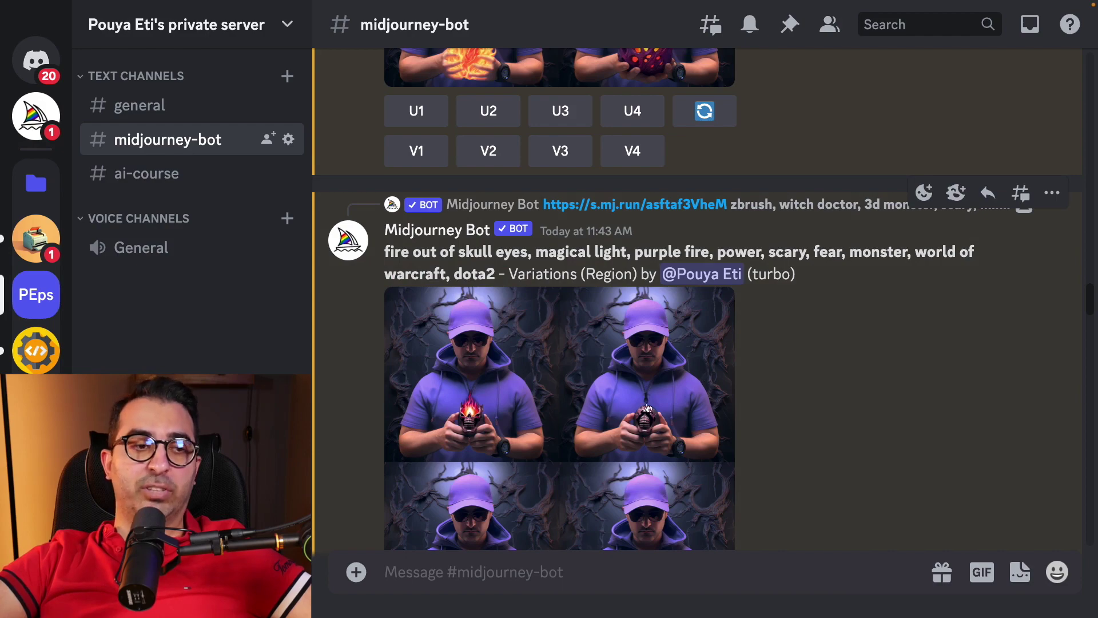
Review the "fire out of skull eyes" grid, the enlarged "blue eyes, lich king" variations and their upscaled first image.
scroll(648, 407, "down", 4)
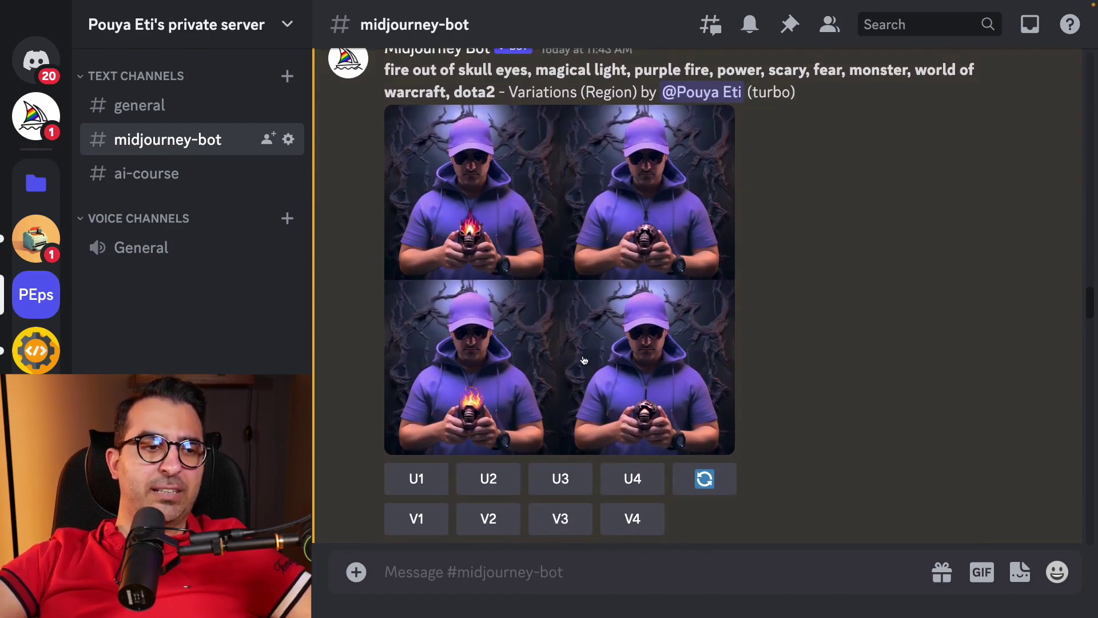
scroll(583, 362, "down", 12)
scroll(520, 311, "up", 1)
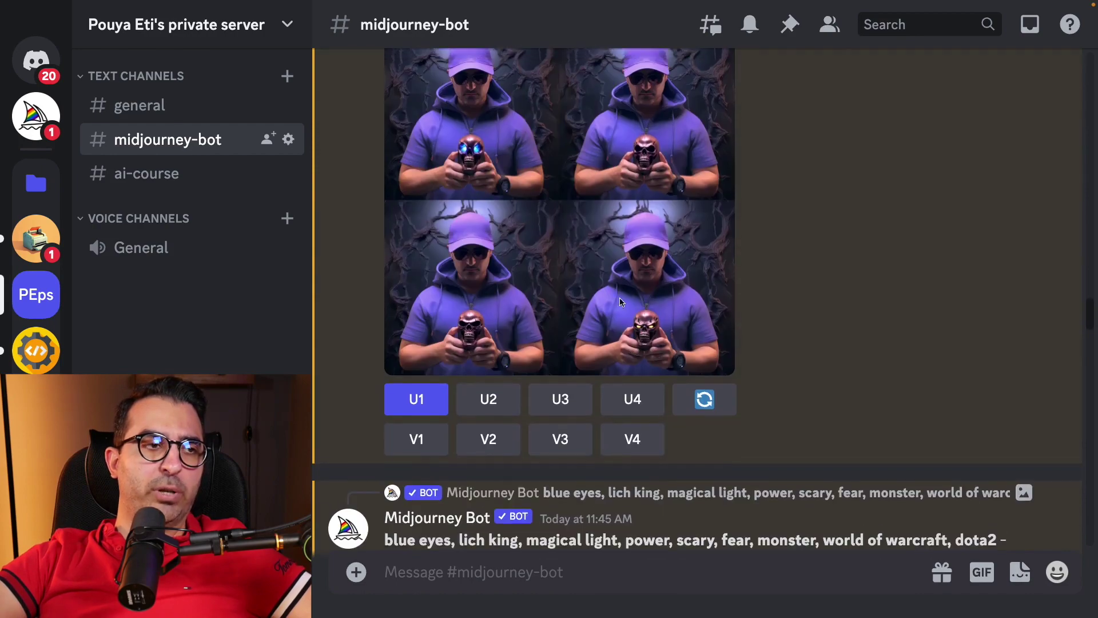
left_click(514, 220)
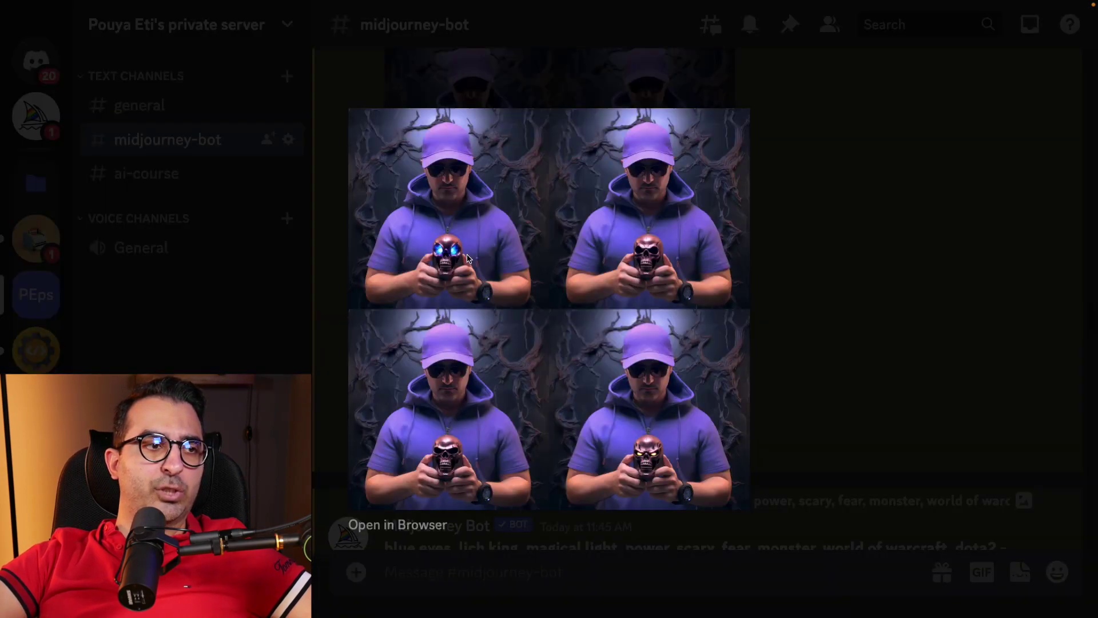
left_click(927, 292)
scroll(596, 312, "down", 10)
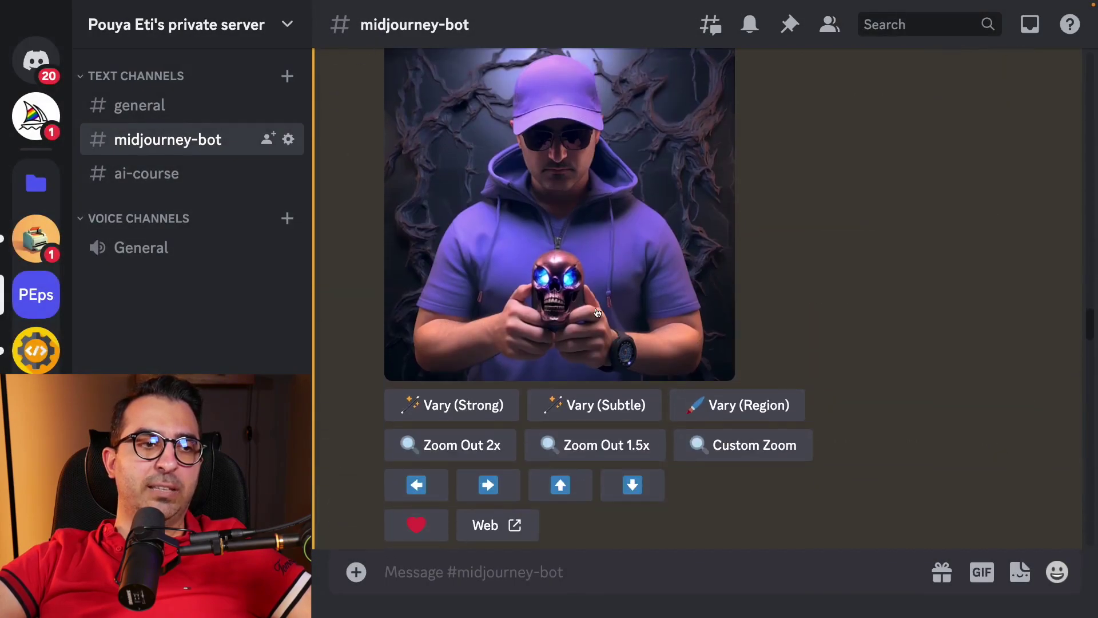
Compare the region variation grids for the magical wizard staff and dragon skull staff prompts, through to the upscaled Image #2.
scroll(622, 323, "down", 8)
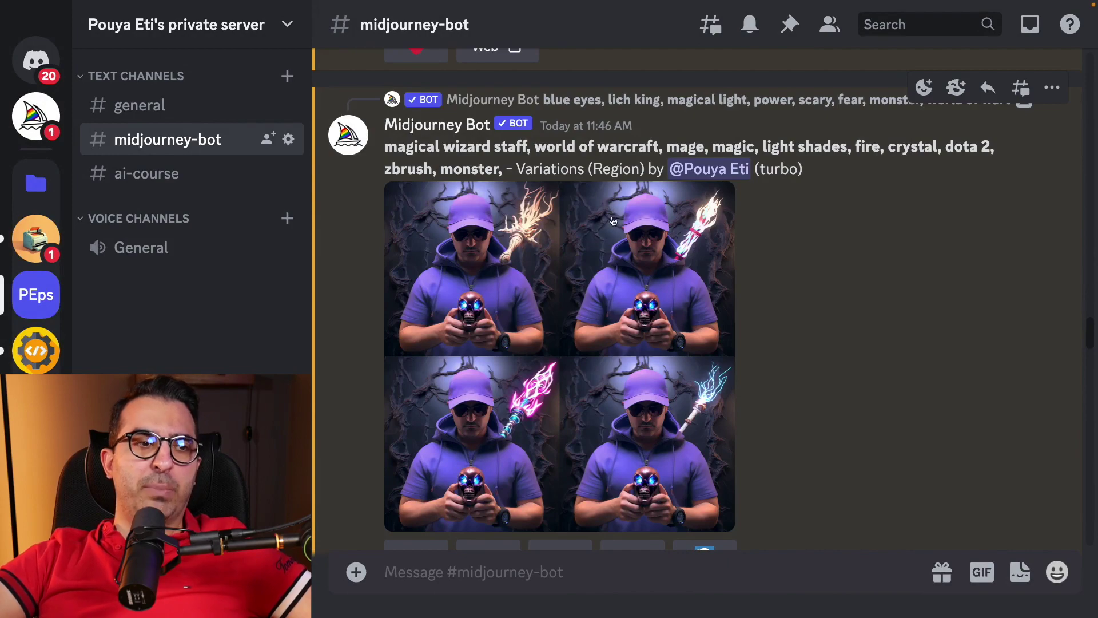
scroll(572, 349, "down", 12)
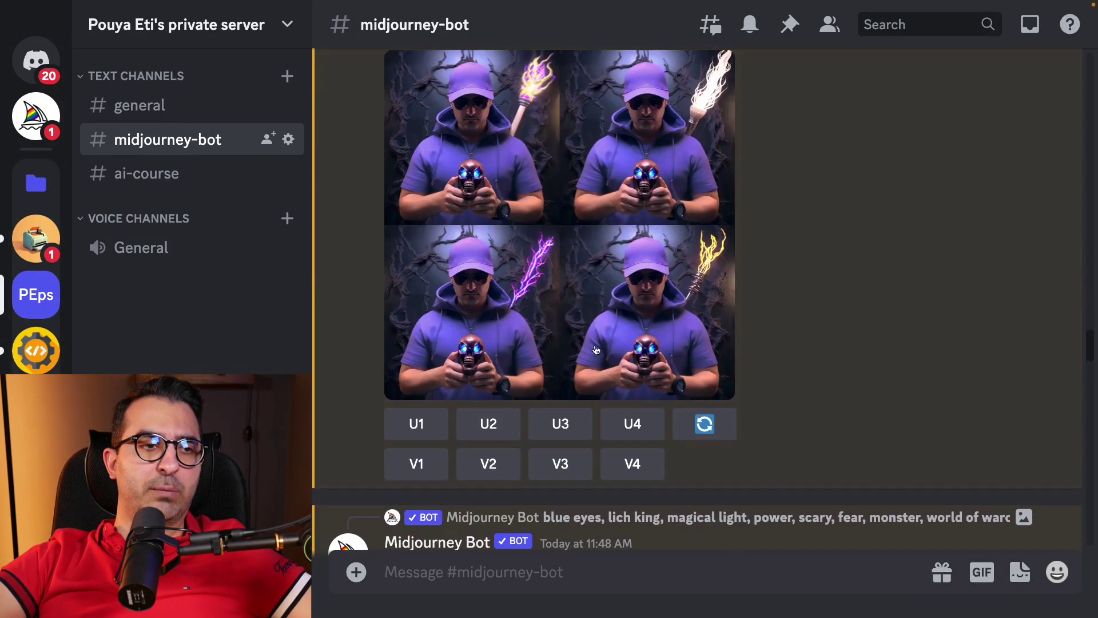
scroll(572, 286, "down", 15)
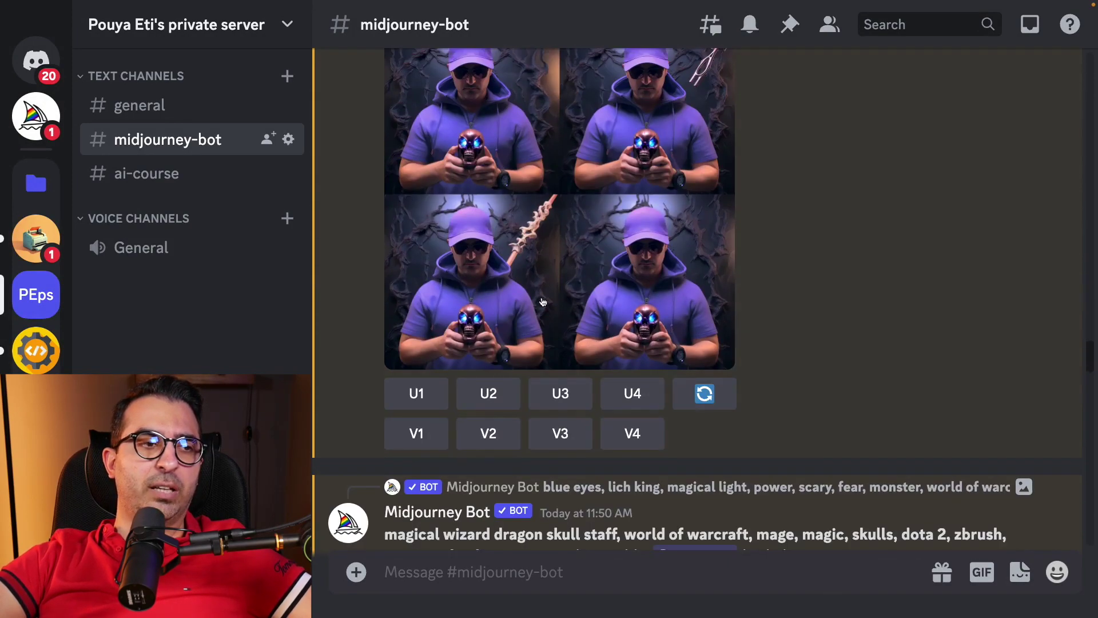
scroll(570, 297, "up", 10)
scroll(646, 284, "down", 5)
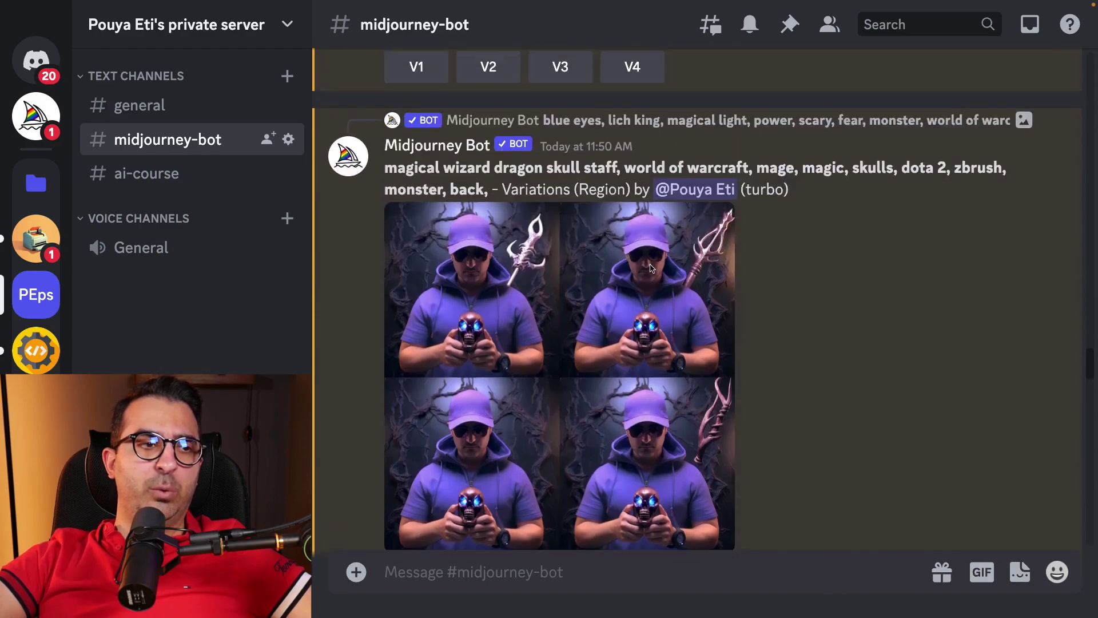
scroll(645, 285, "down", 4)
scroll(645, 284, "up", 4)
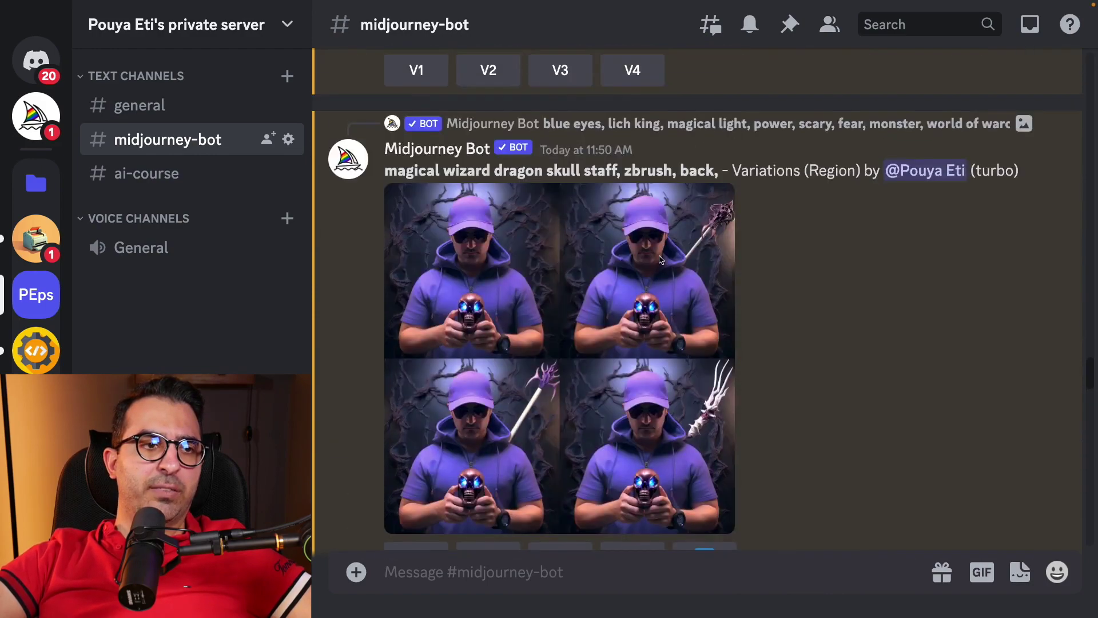
scroll(658, 271, "down", 6)
scroll(658, 271, "down", 4)
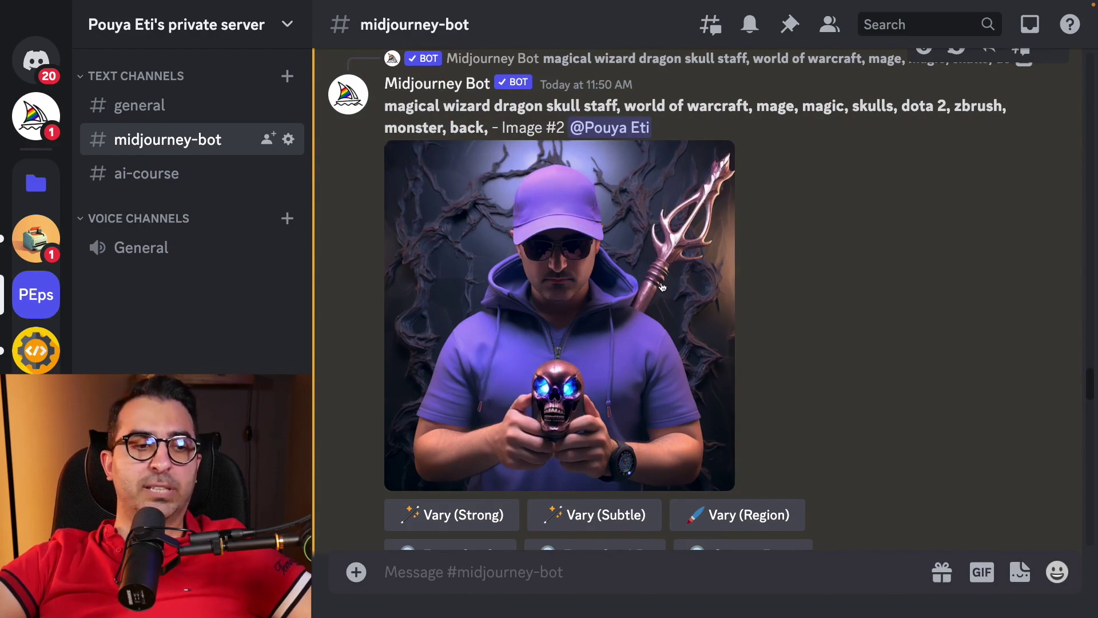
Compare the two "dragon head hat" region variation grids and examine the 11:53 AM grid enlarged.
scroll(661, 287, "down", 10)
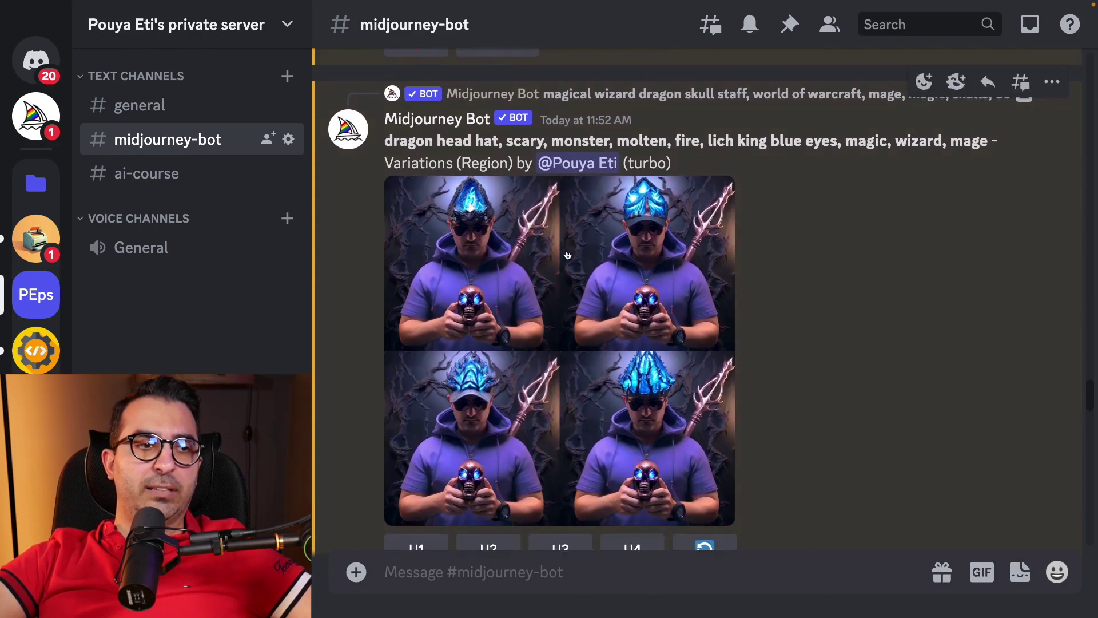
scroll(568, 255, "down", 3)
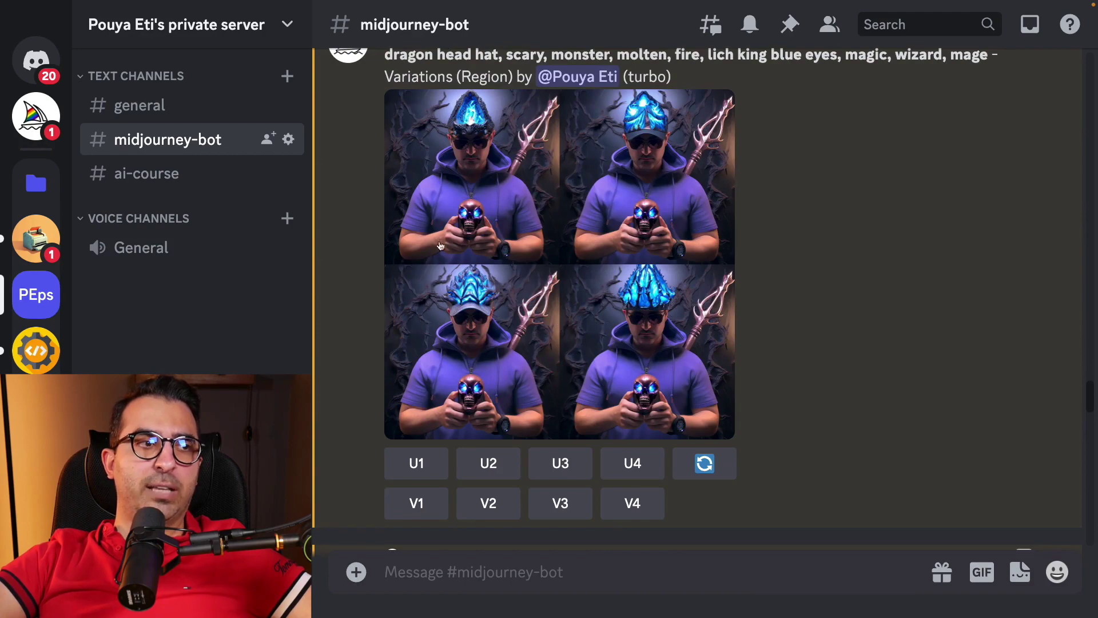
scroll(575, 164, "down", 8)
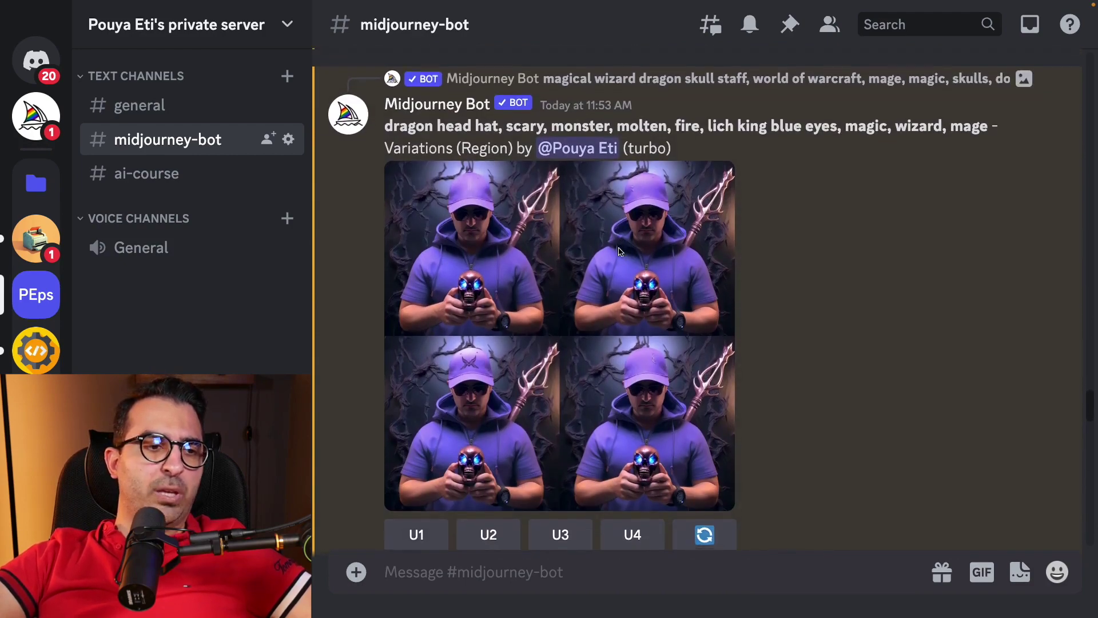
scroll(624, 286, "down", 2)
scroll(620, 298, "up", 2)
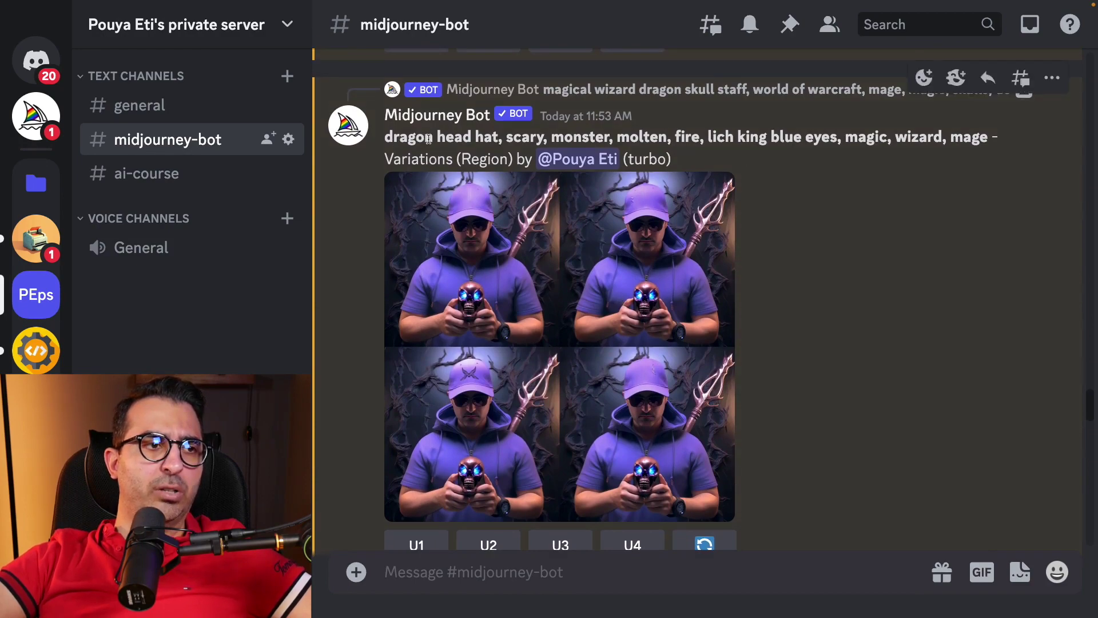
left_click(664, 298)
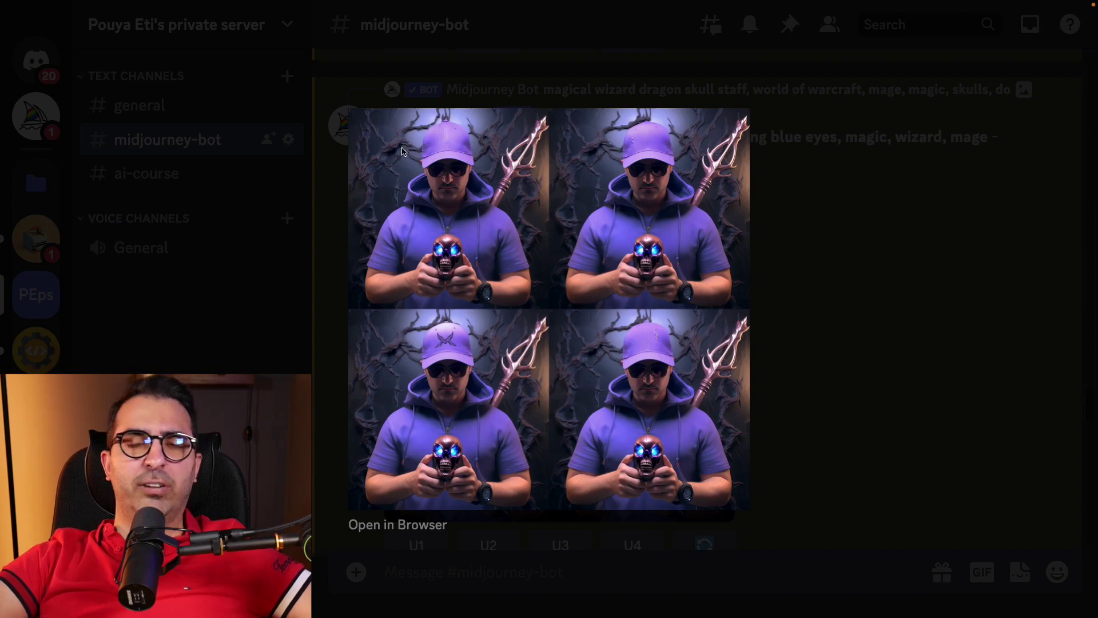
left_click(833, 338)
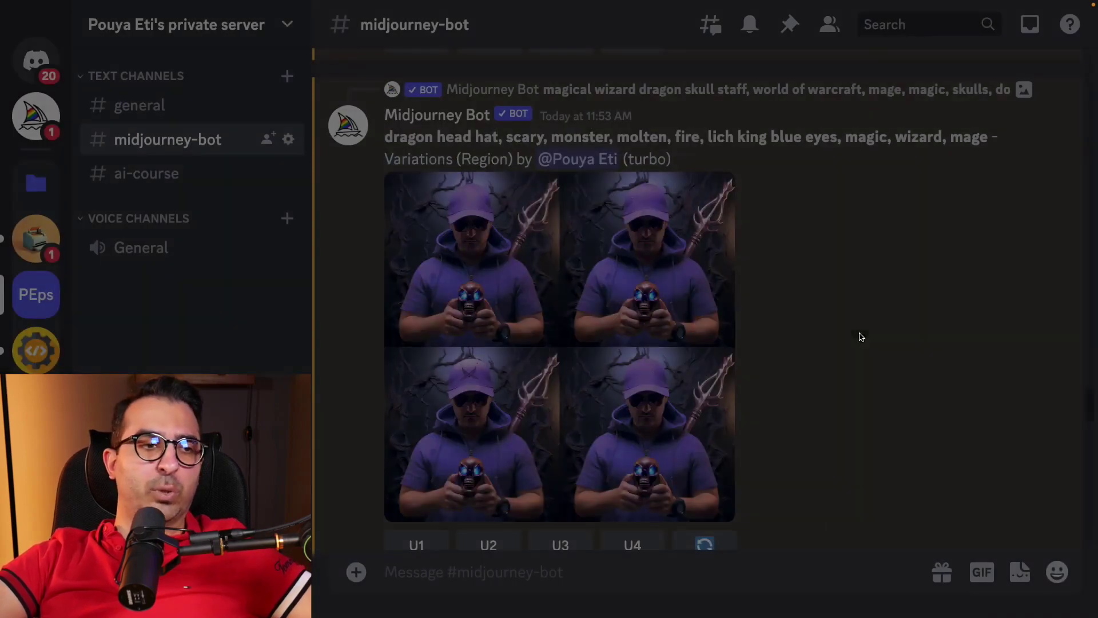
Find the "dragon head on shoulders" region variation and examine its grid enlarged.
scroll(858, 337, "down", 10)
scroll(785, 368, "up", 5)
scroll(787, 367, "down", 6)
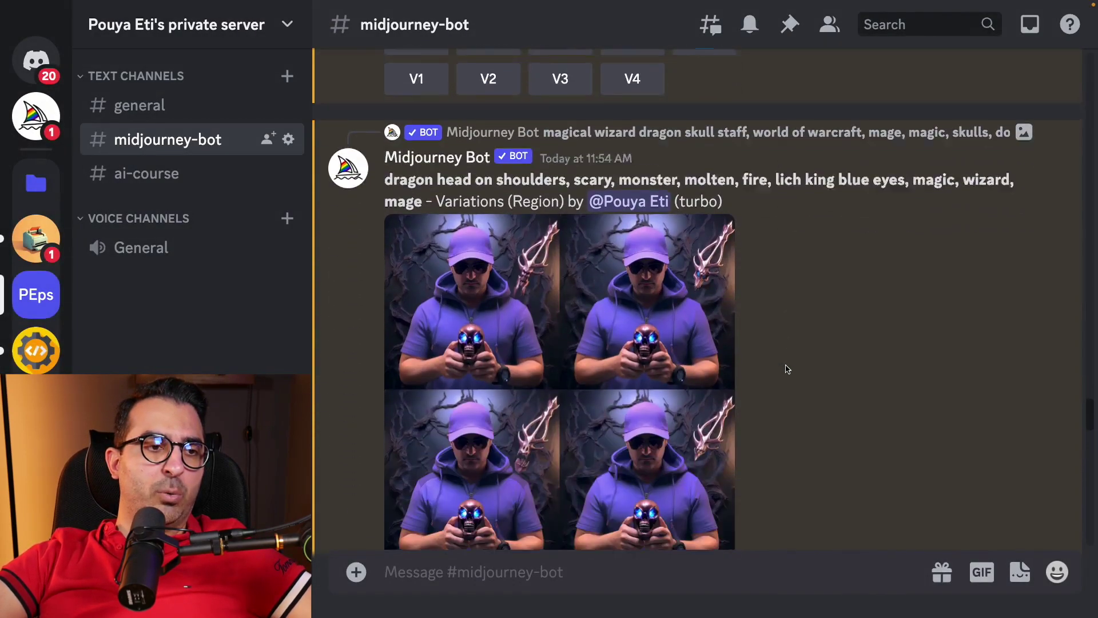
scroll(749, 320, "down", 1)
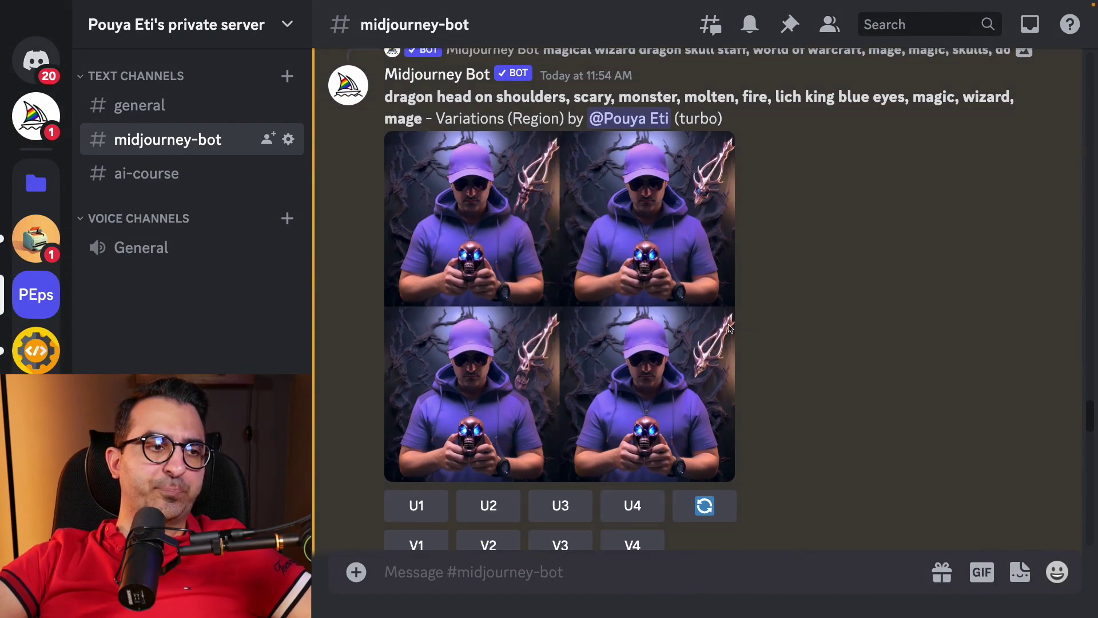
left_click(443, 401)
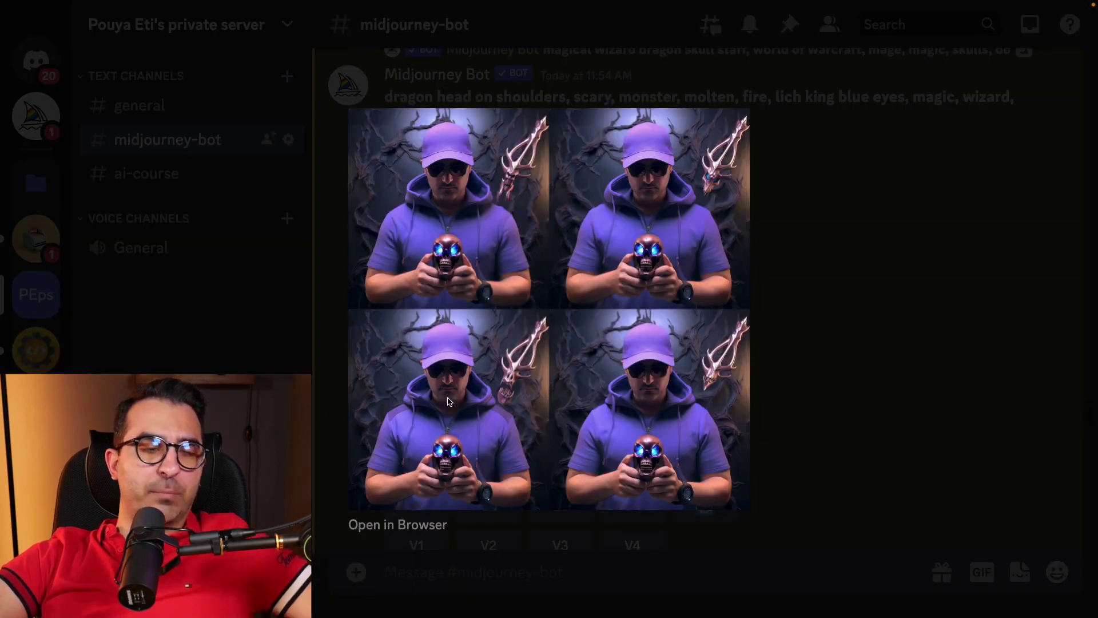
left_click(834, 345)
Go past the "dragon head, scary, monster" variation and examine the shoulder armor grid enlarged.
scroll(828, 349, "down", 10)
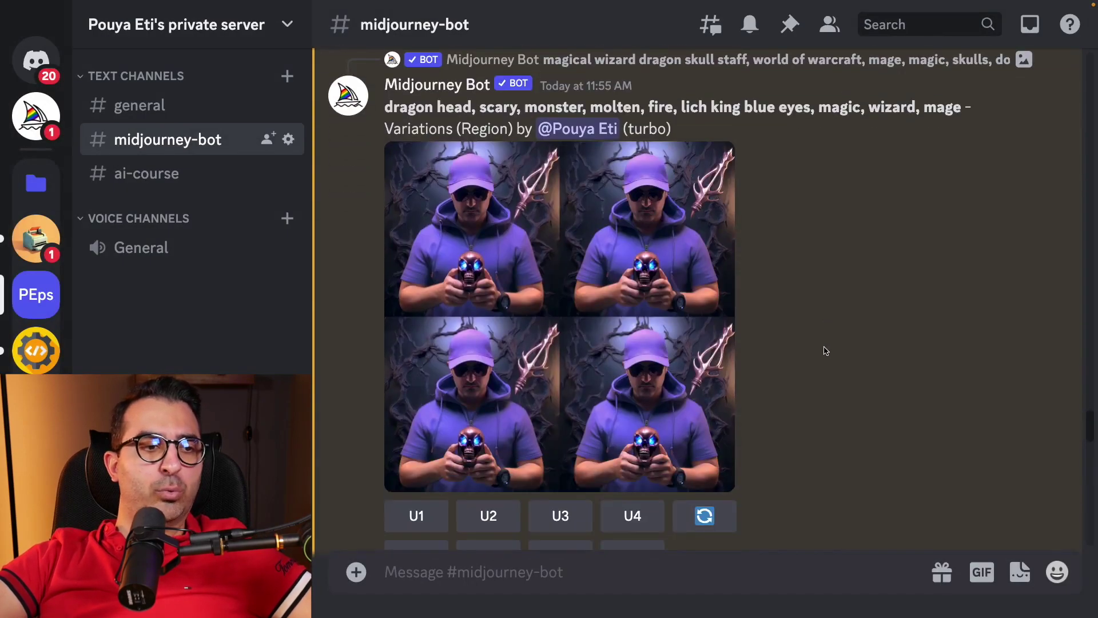
scroll(708, 323, "down", 15)
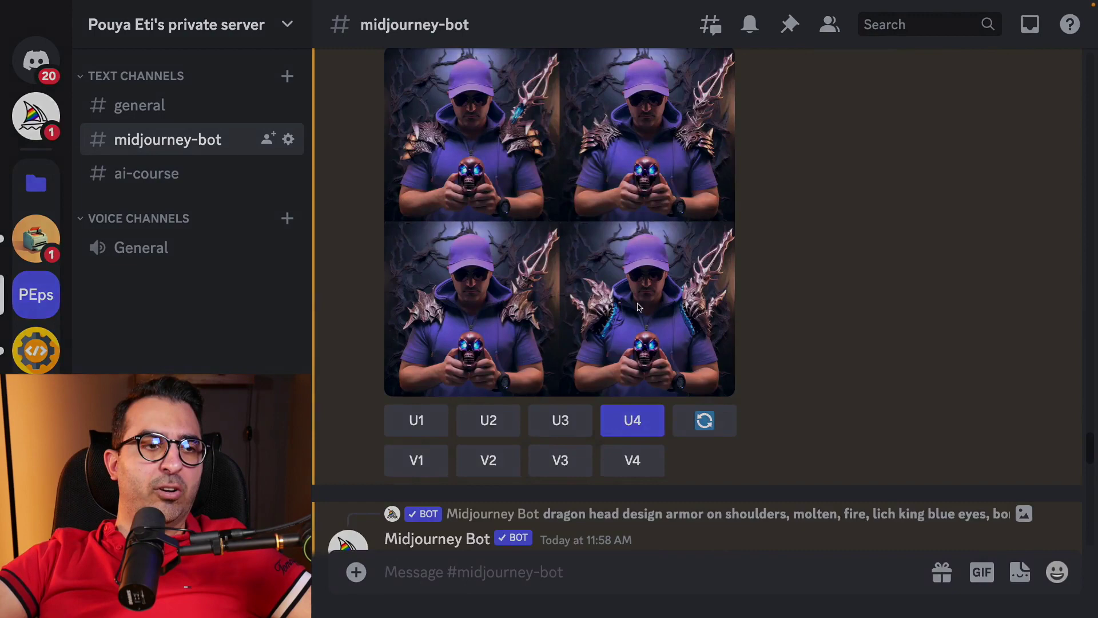
left_click(639, 307)
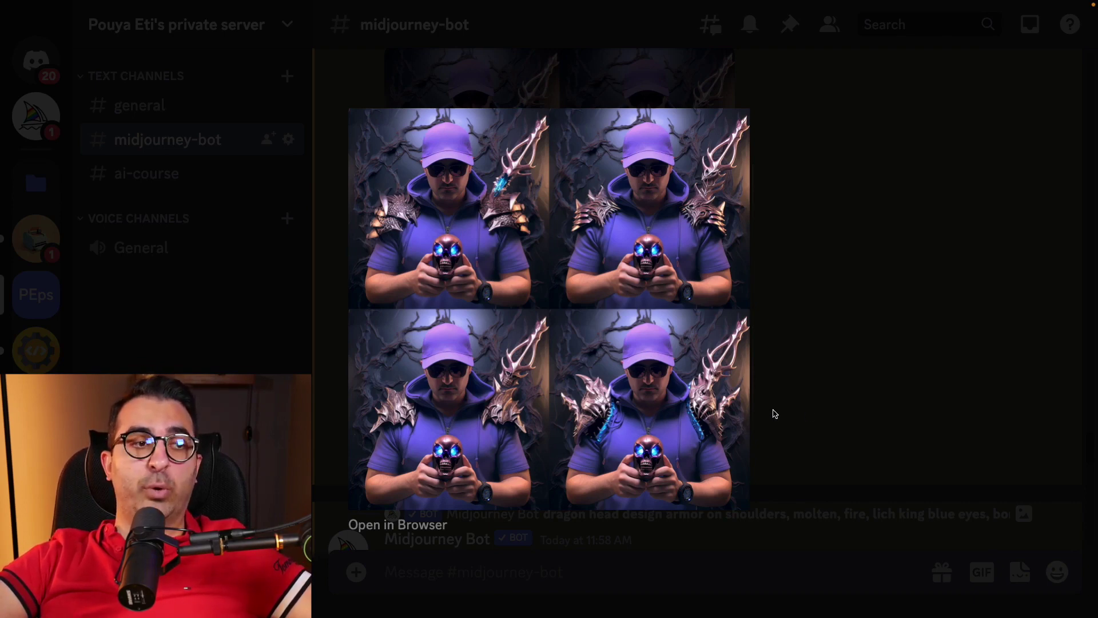
left_click(845, 373)
Open the upscaled Image #4 of "dragon head design armor on shoulders" full size in the browser.
scroll(618, 333, "down", 5)
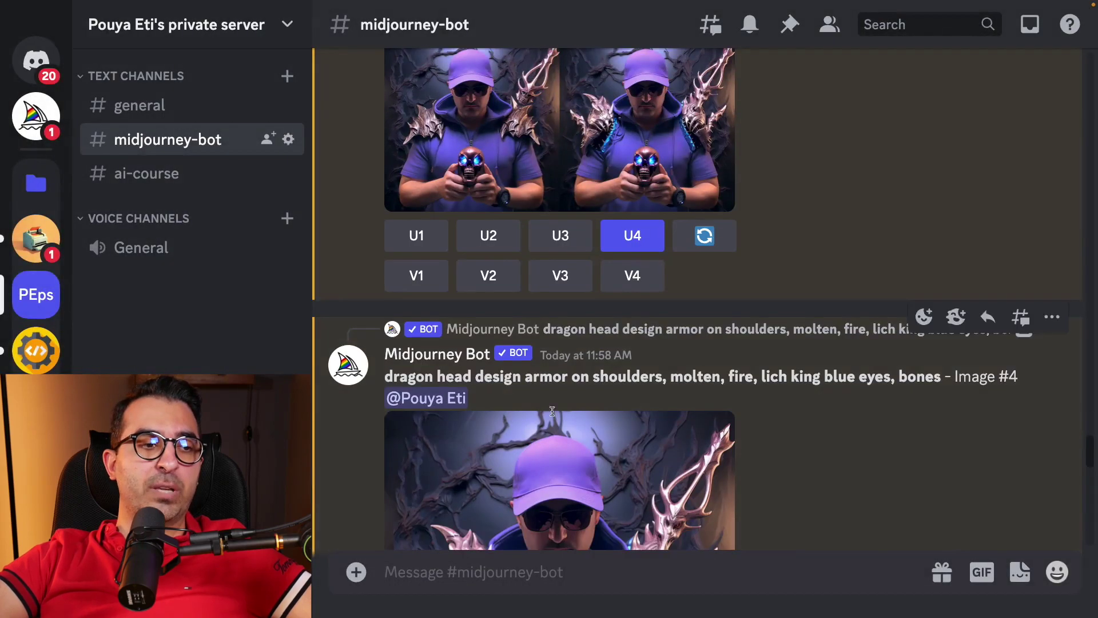
scroll(474, 432, "down", 4)
scroll(507, 409, "up", 5)
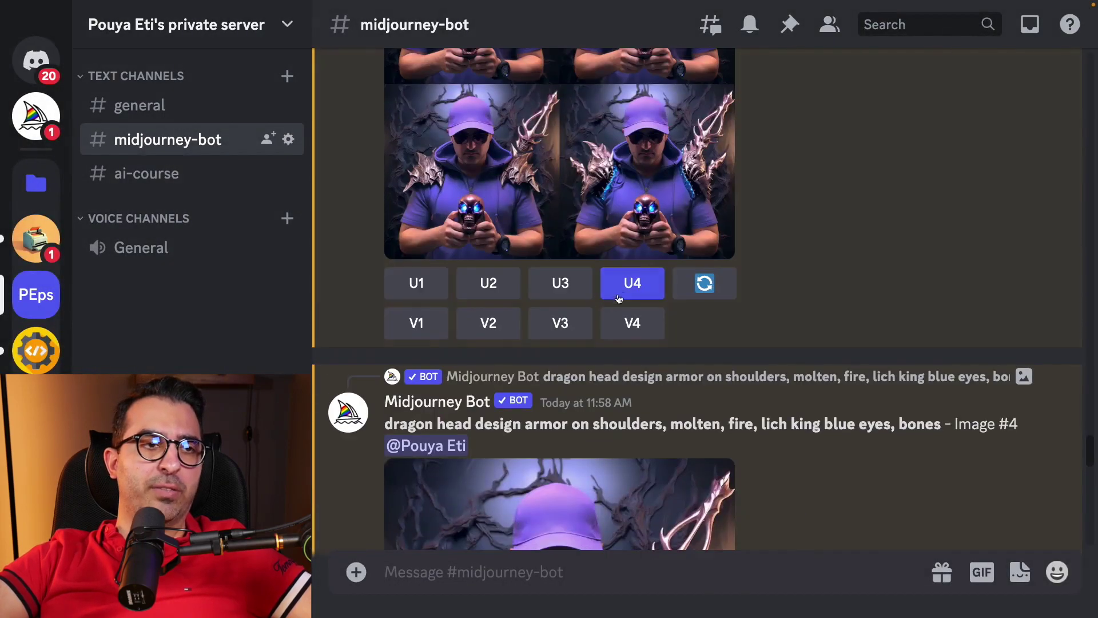
scroll(507, 410, "down", 5)
left_click(506, 344)
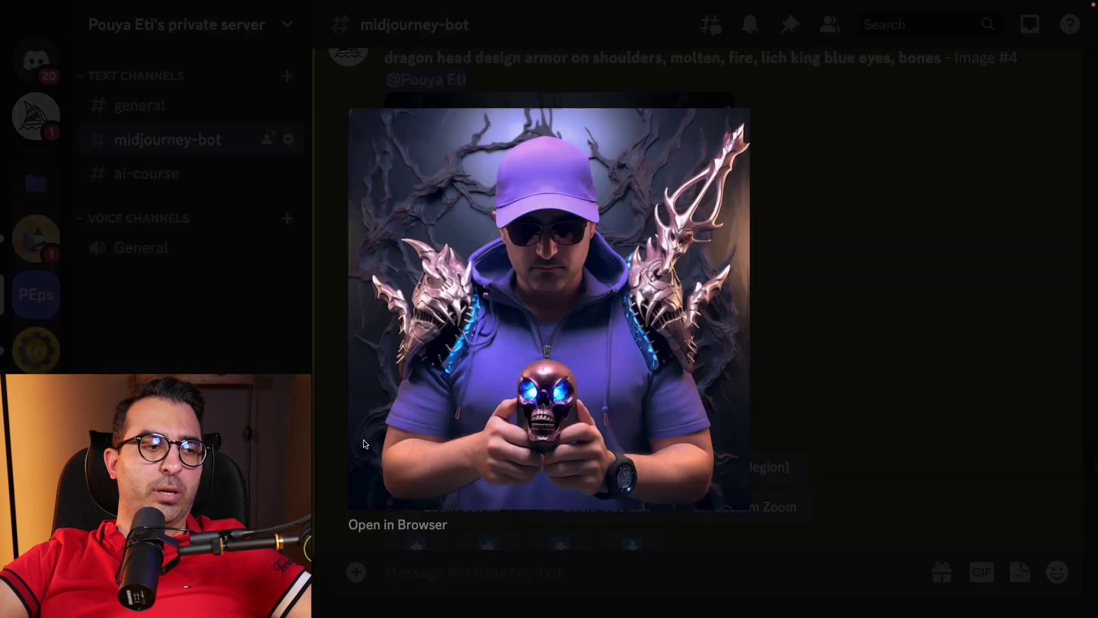
left_click(373, 524)
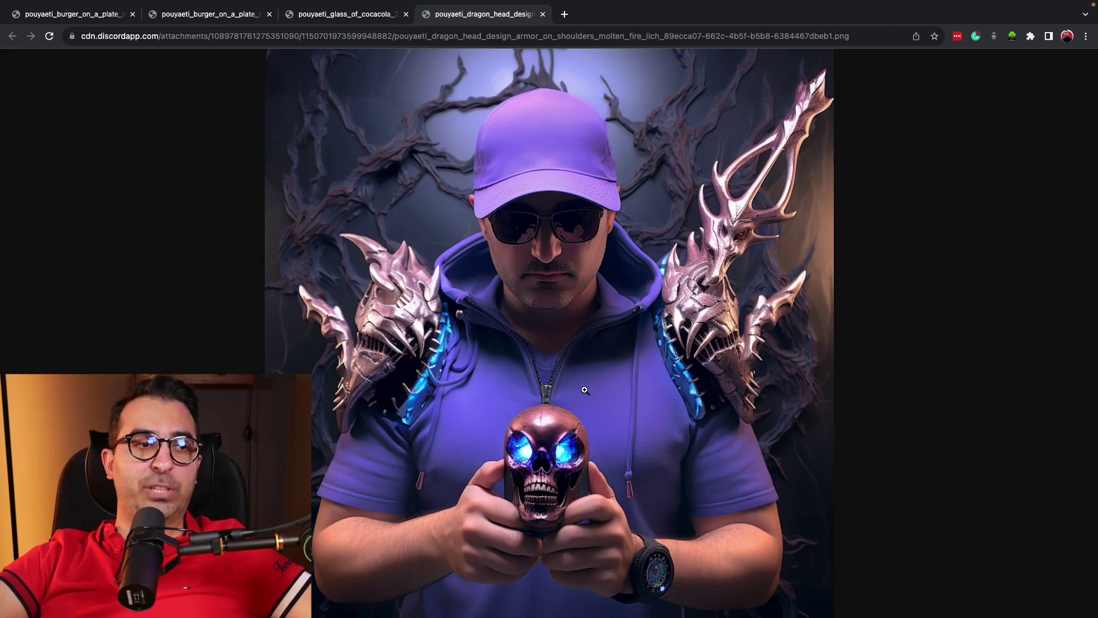
Return to Discord, find the original upscaled portrait holding the plain skull, and open it full size in the browser.
key("ctrl+Left")
left_click(805, 216)
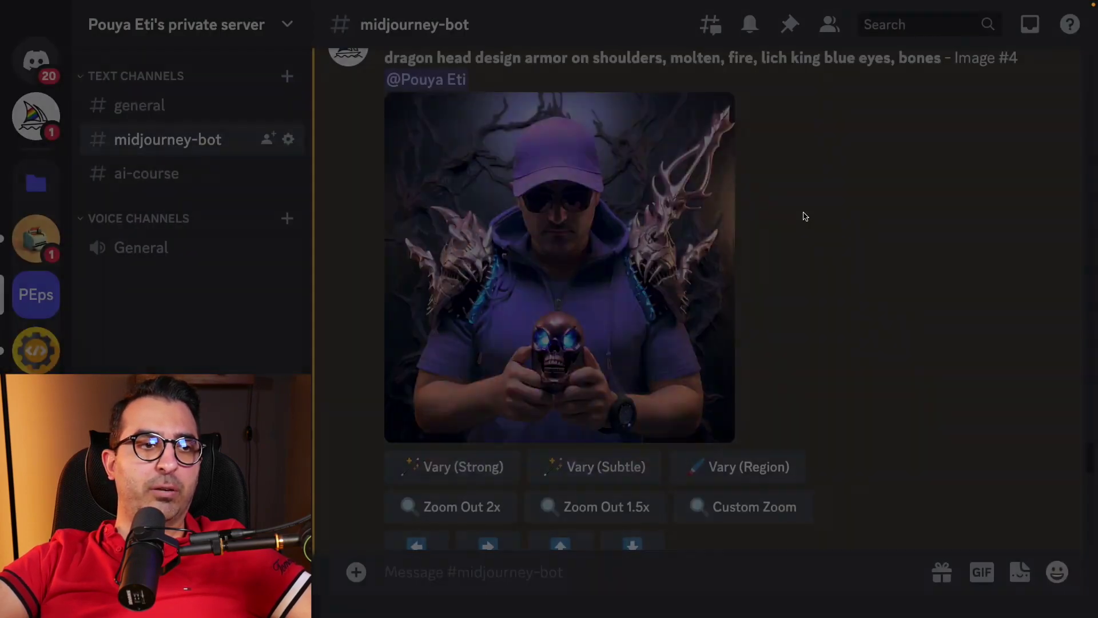
scroll(744, 260, "down", 10)
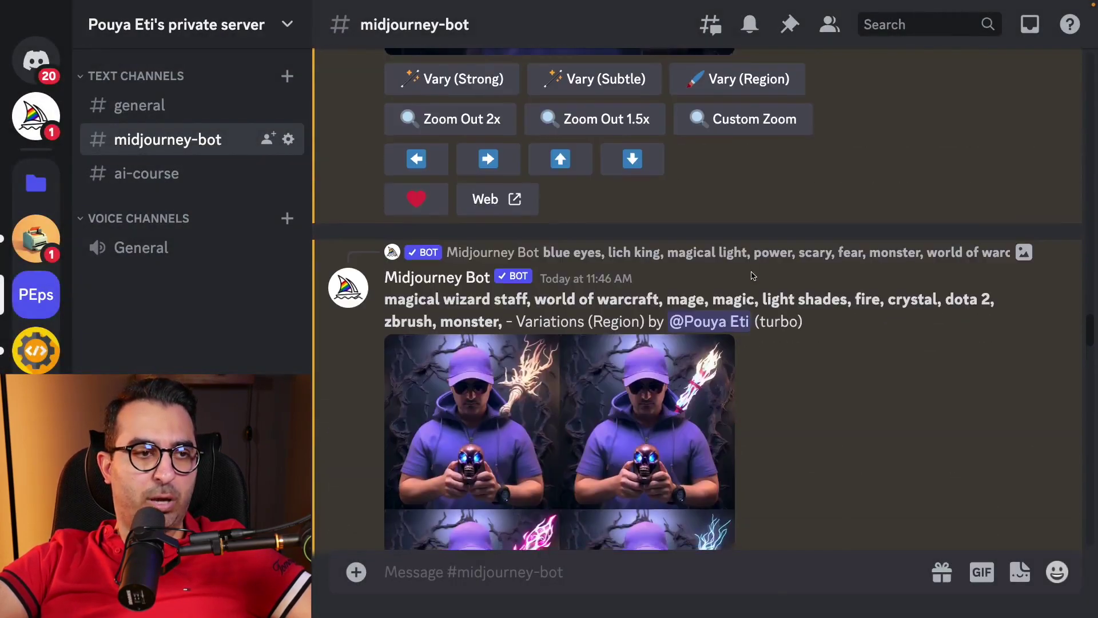
scroll(753, 276, "up", 10)
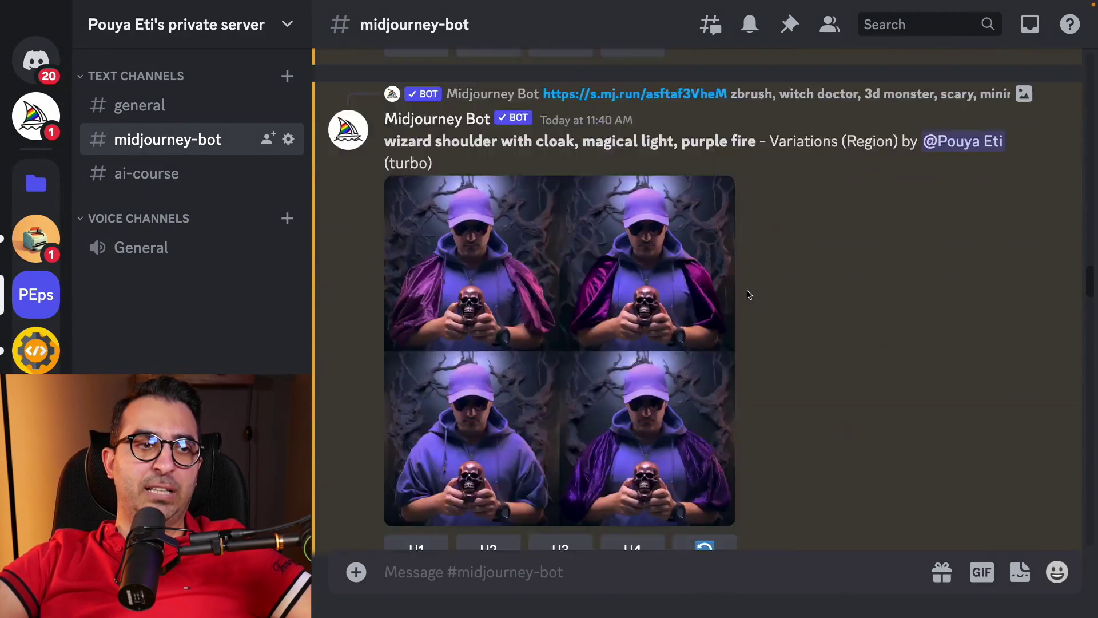
scroll(749, 295, "up", 10)
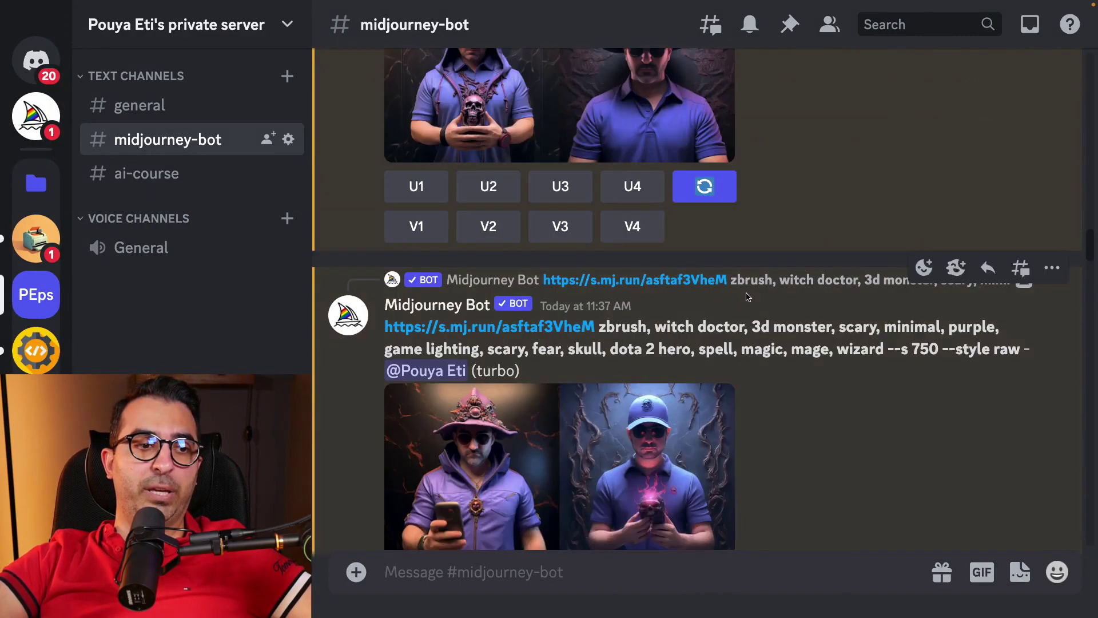
scroll(747, 297, "up", 2)
scroll(744, 286, "down", 15)
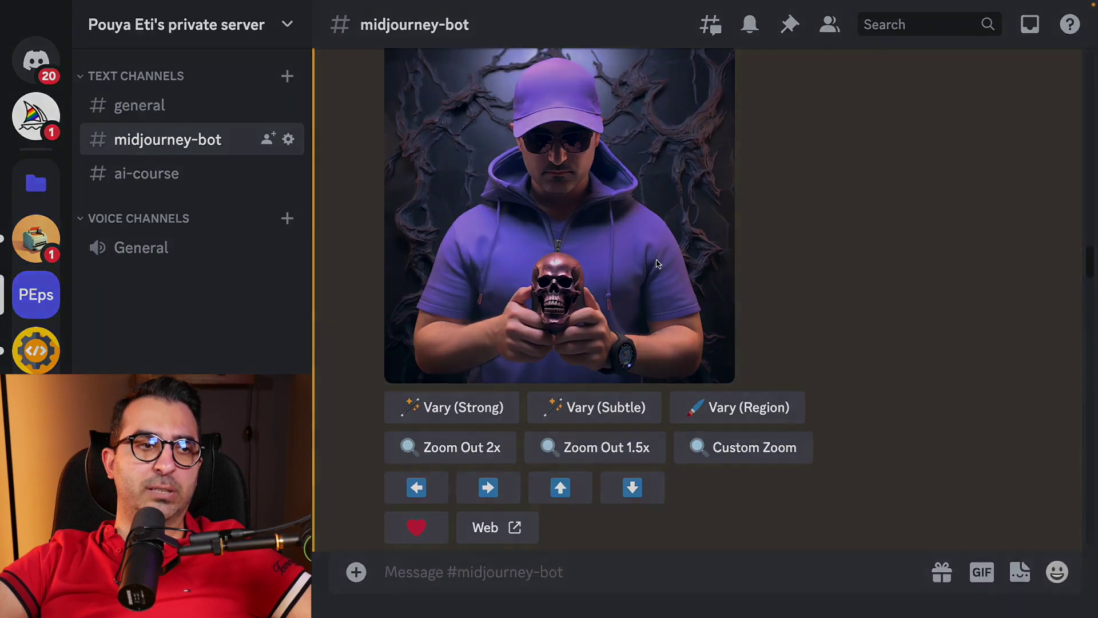
left_click(658, 264)
left_click(418, 526)
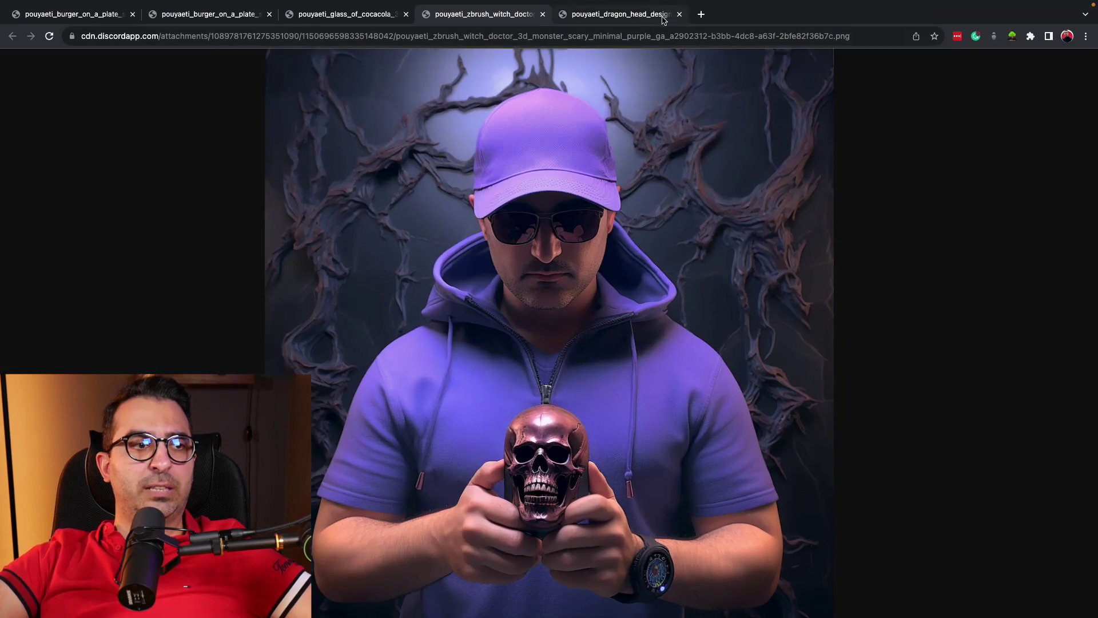
Compare the original witch doctor portrait with the final dragon armor version, switching between their browser tabs.
left_click(664, 18)
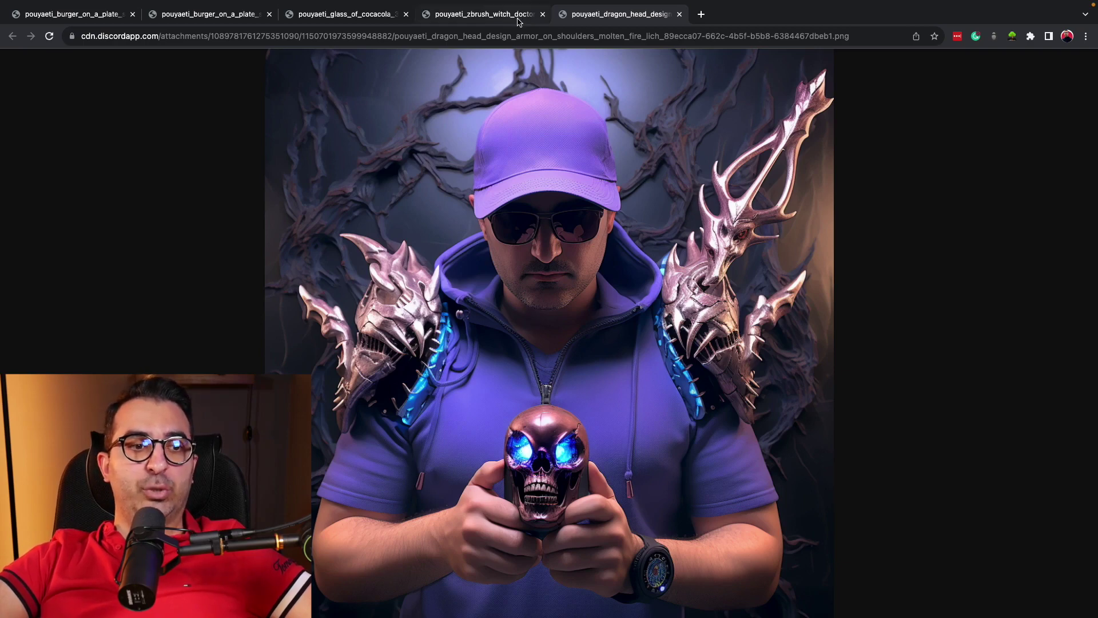
left_click(491, 14)
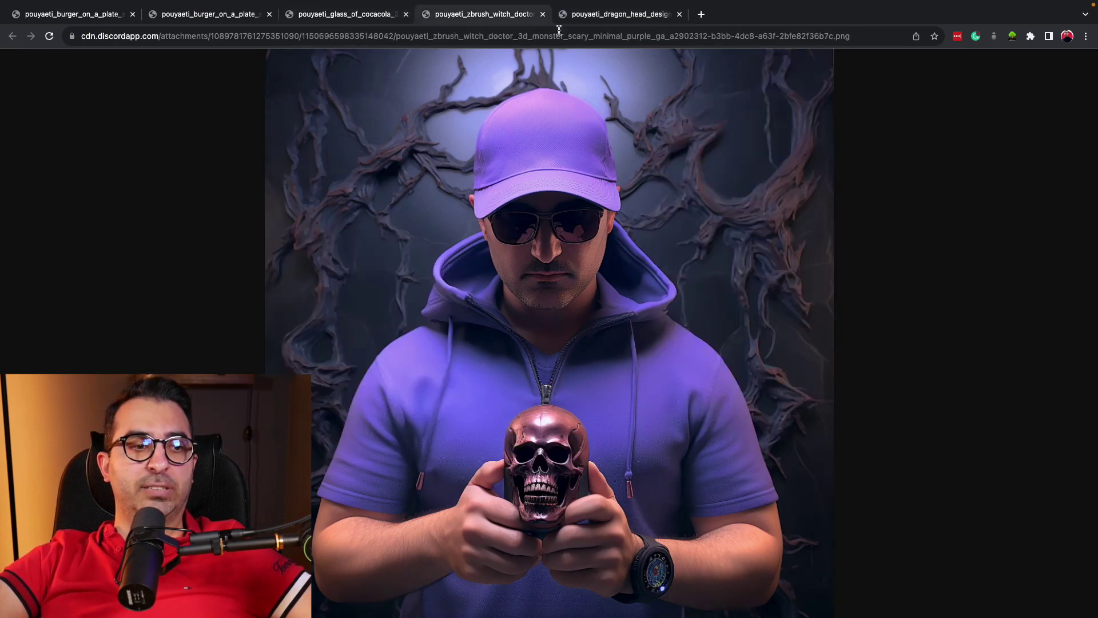
left_click(617, 22)
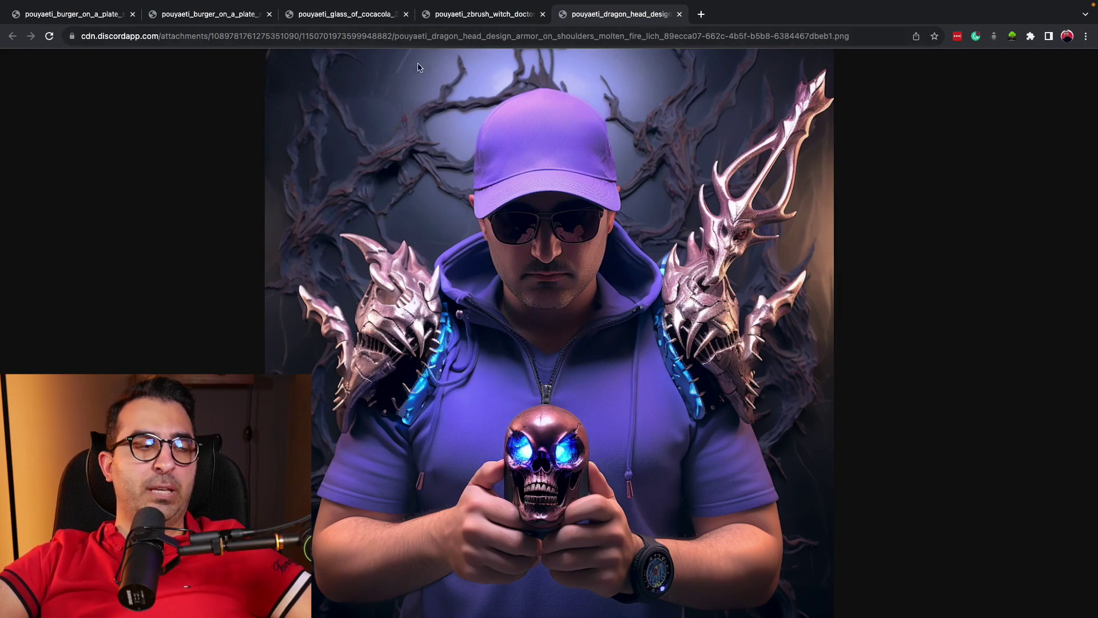
Switch to Discord, go down past the earlier region variations, and examine the "dragon head design armor on head" grid enlarged.
key("super+Tab")
left_click(814, 297)
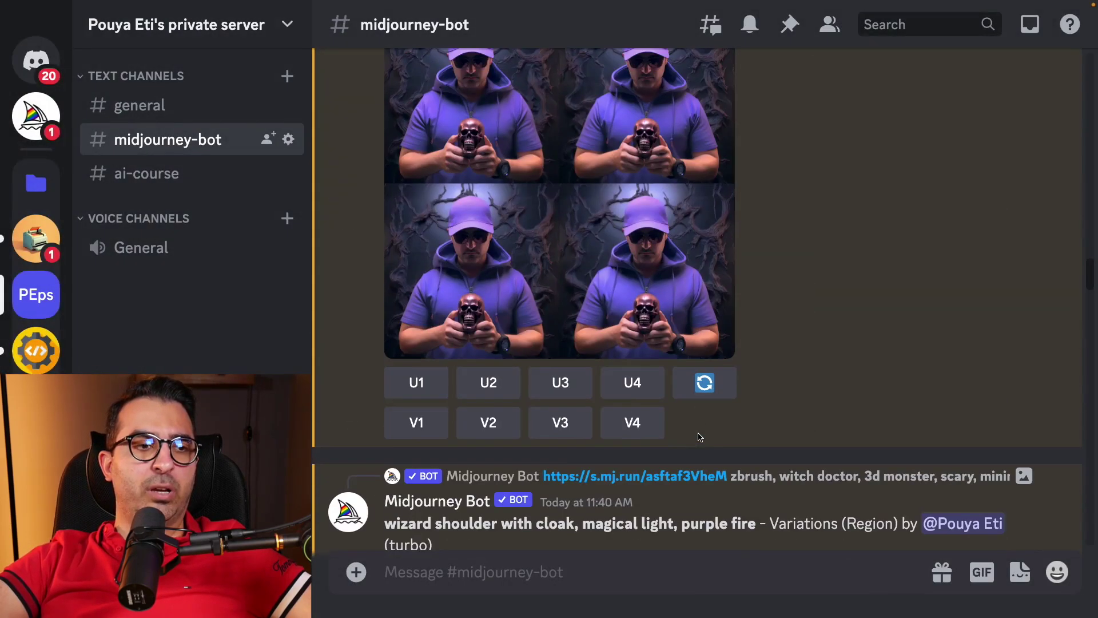
scroll(700, 437, "down", 20)
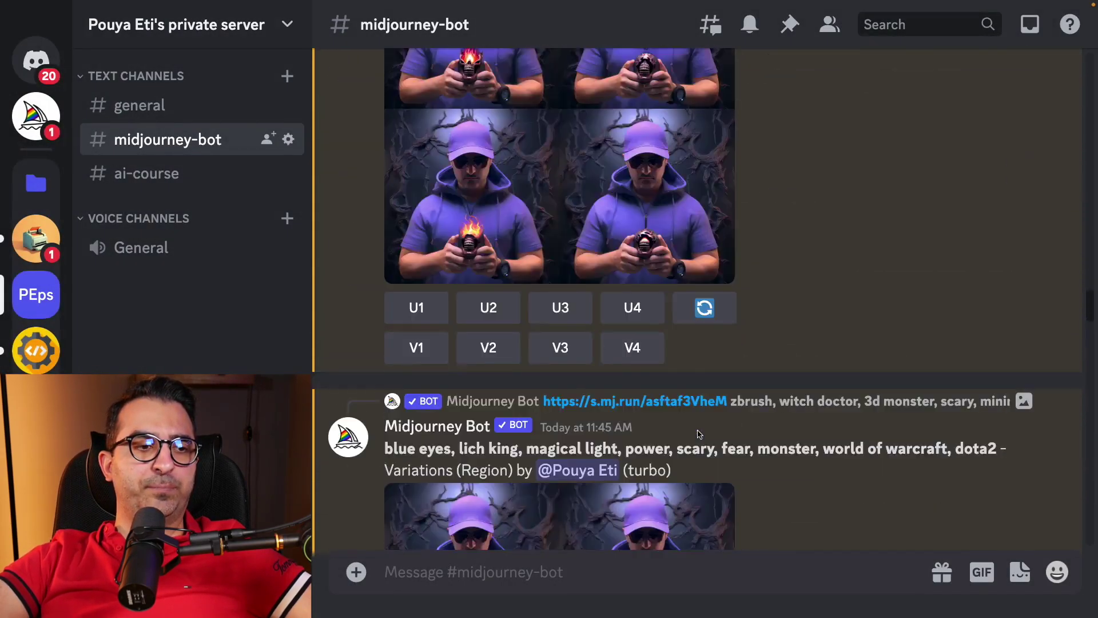
scroll(701, 437, "down", 20)
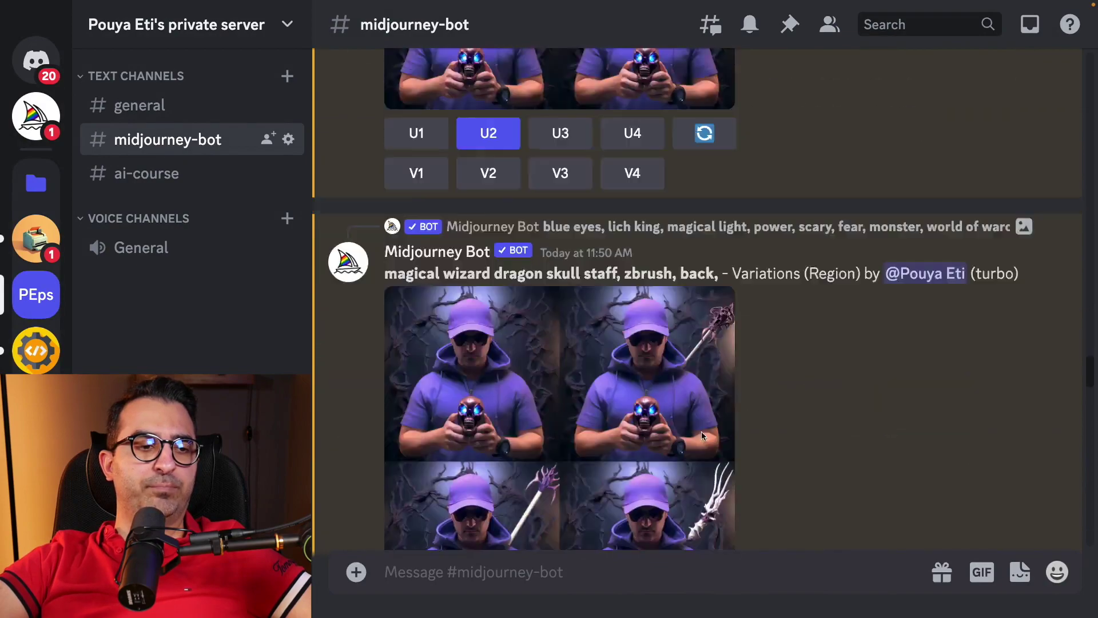
scroll(703, 436, "down", 15)
scroll(744, 348, "down", 20)
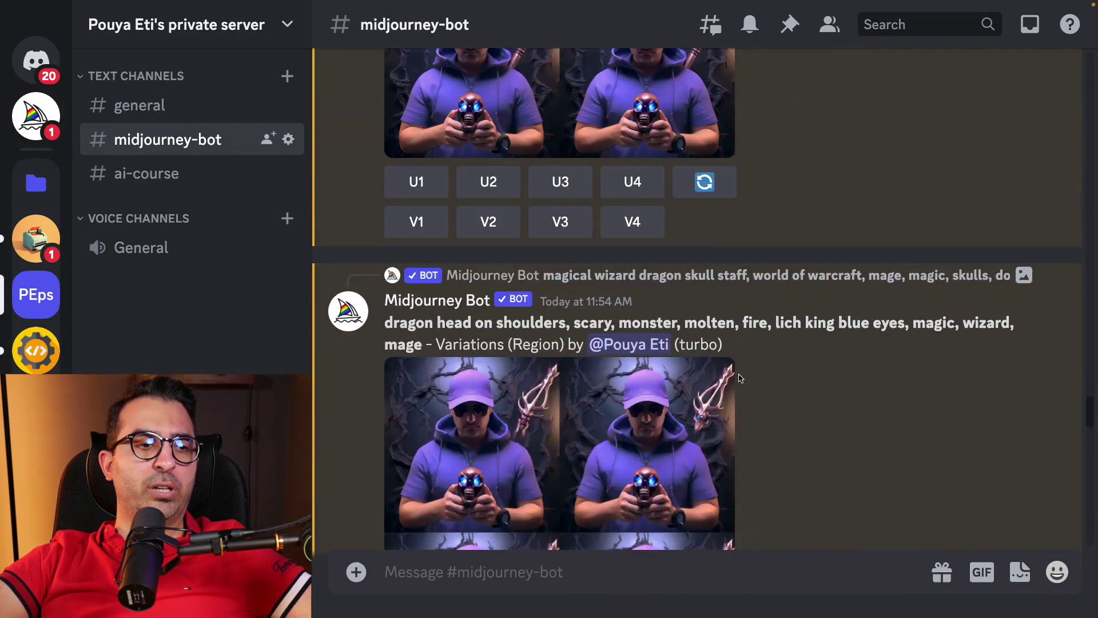
scroll(730, 413, "down", 20)
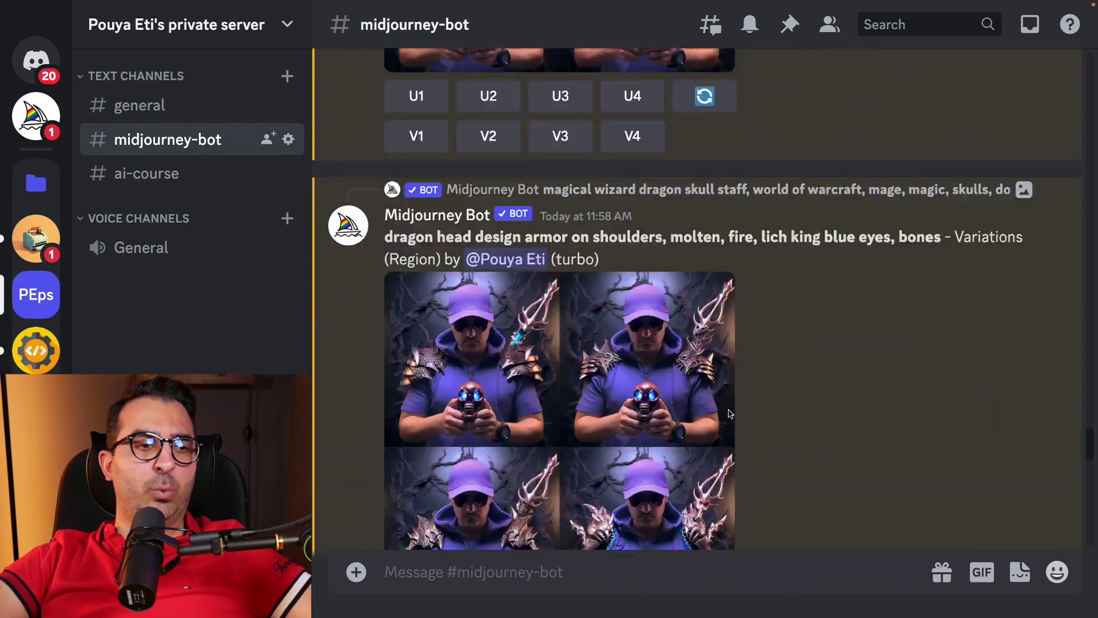
scroll(730, 413, "down", 5)
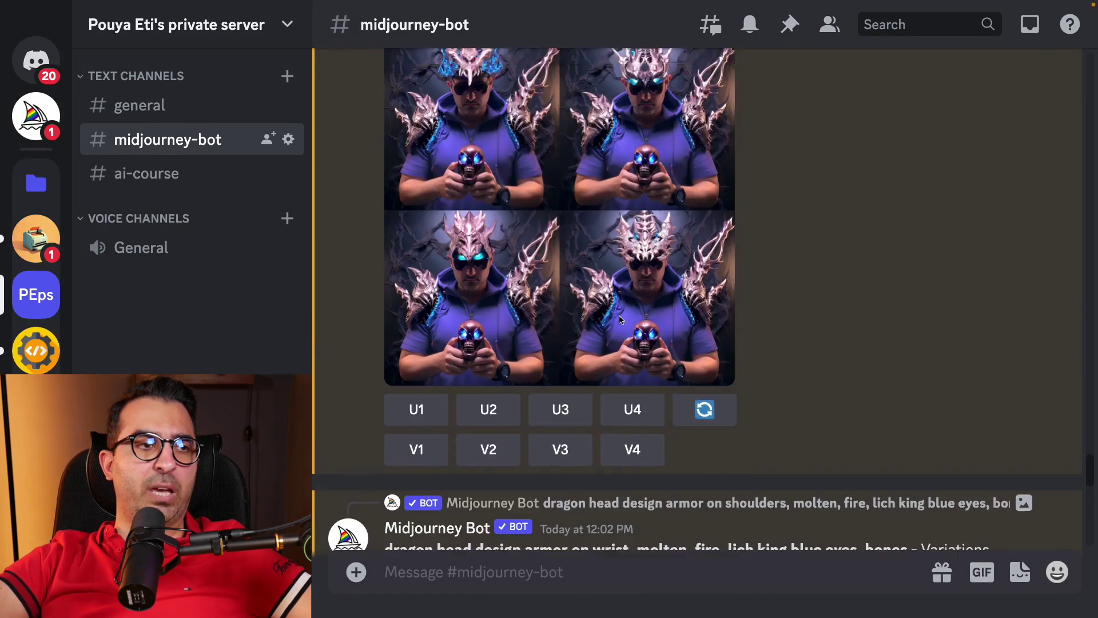
scroll(608, 332, "up", 5)
left_click(499, 303)
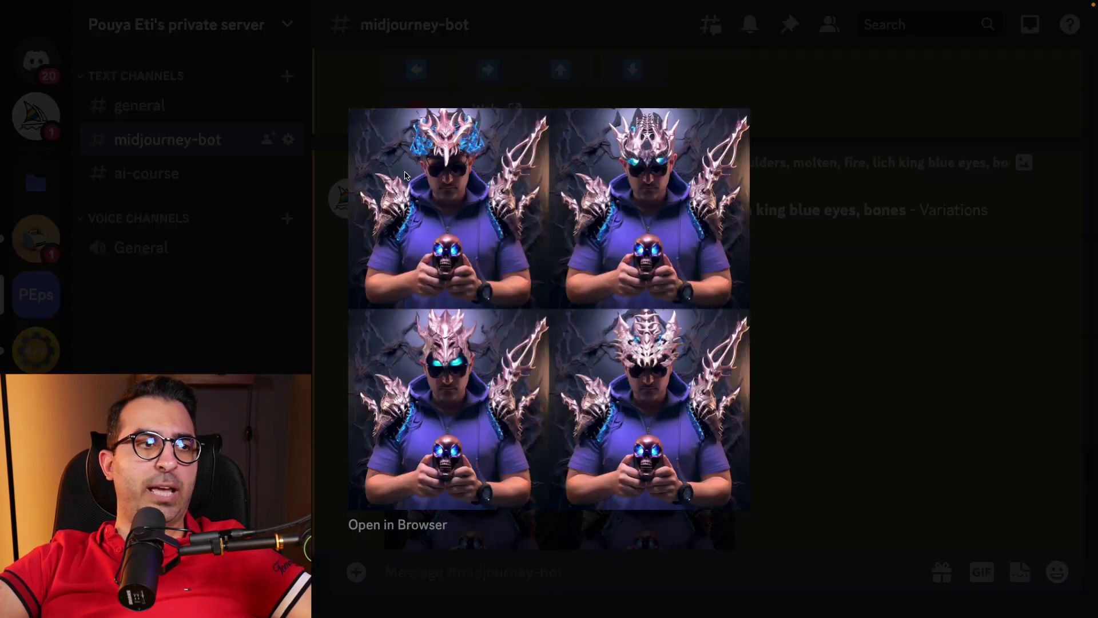
left_click(842, 362)
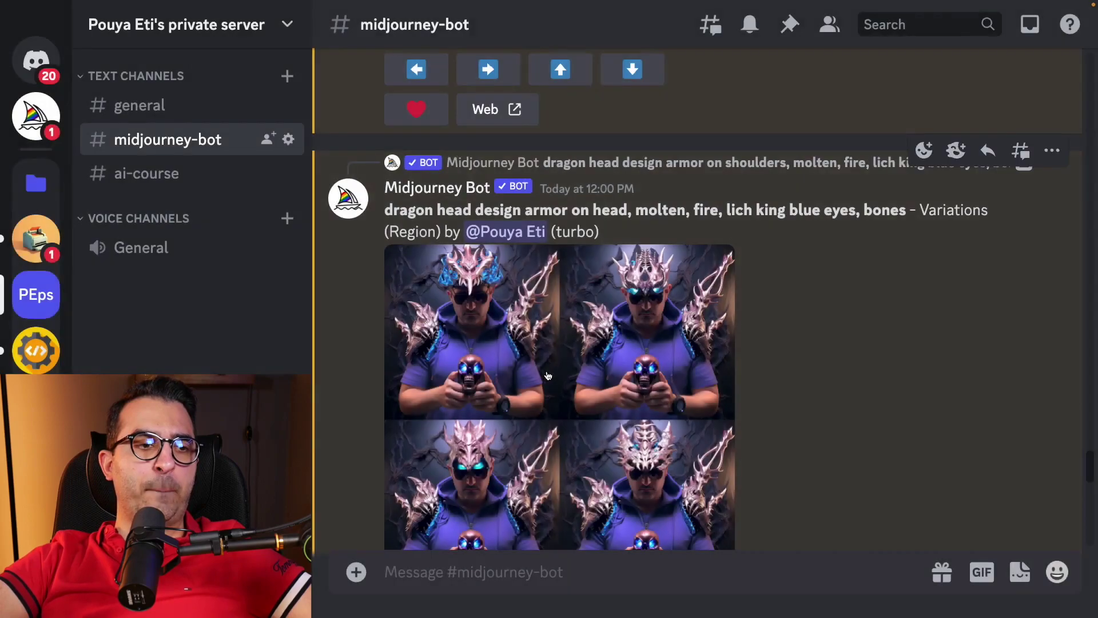
Review the remaining region variations, including the wrist armor, "lich king shiny purple" cap and "remove watch" grids.
scroll(717, 333, "down", 7)
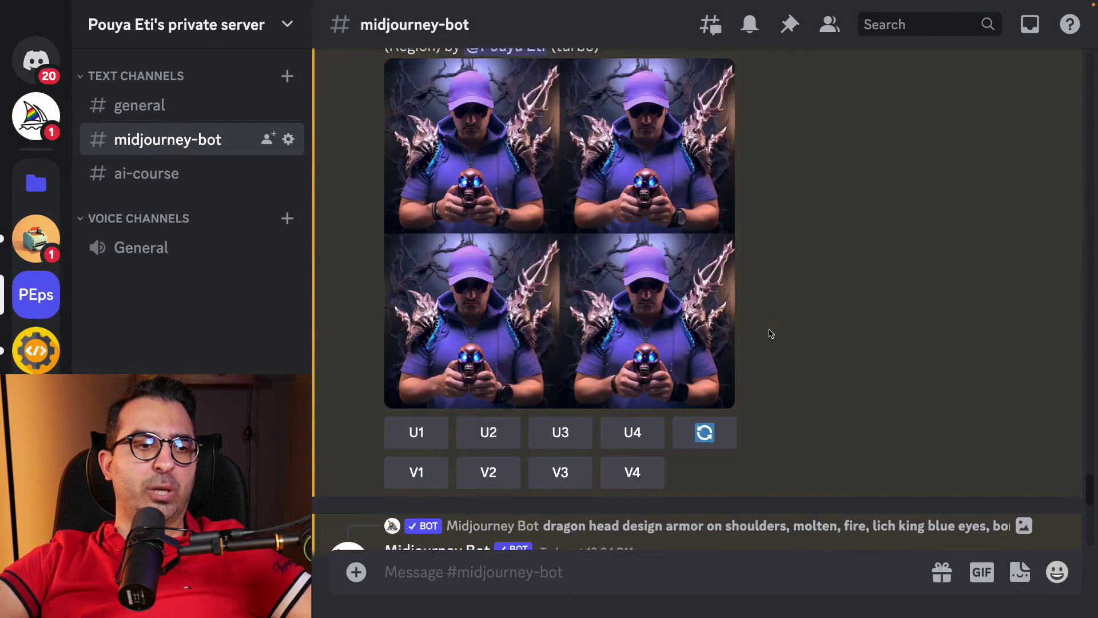
scroll(770, 334, "down", 10)
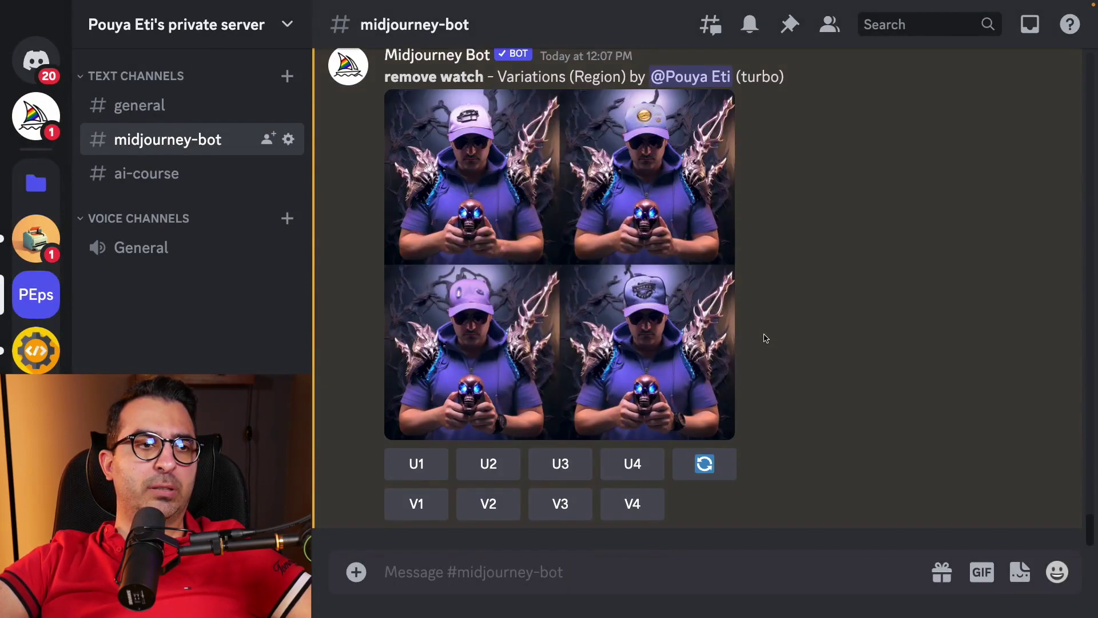
scroll(603, 185, "up", 10)
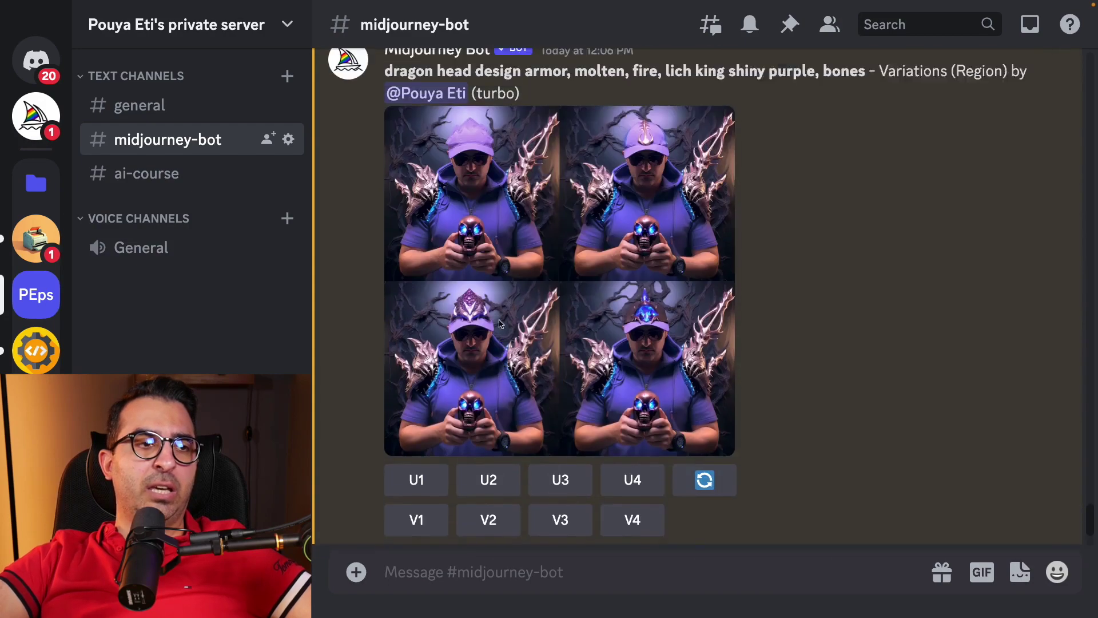
Switch back to the browser and compare the original plain-skull portrait with the dragon shoulder armor version by alternating between them.
key("ctrl+Right")
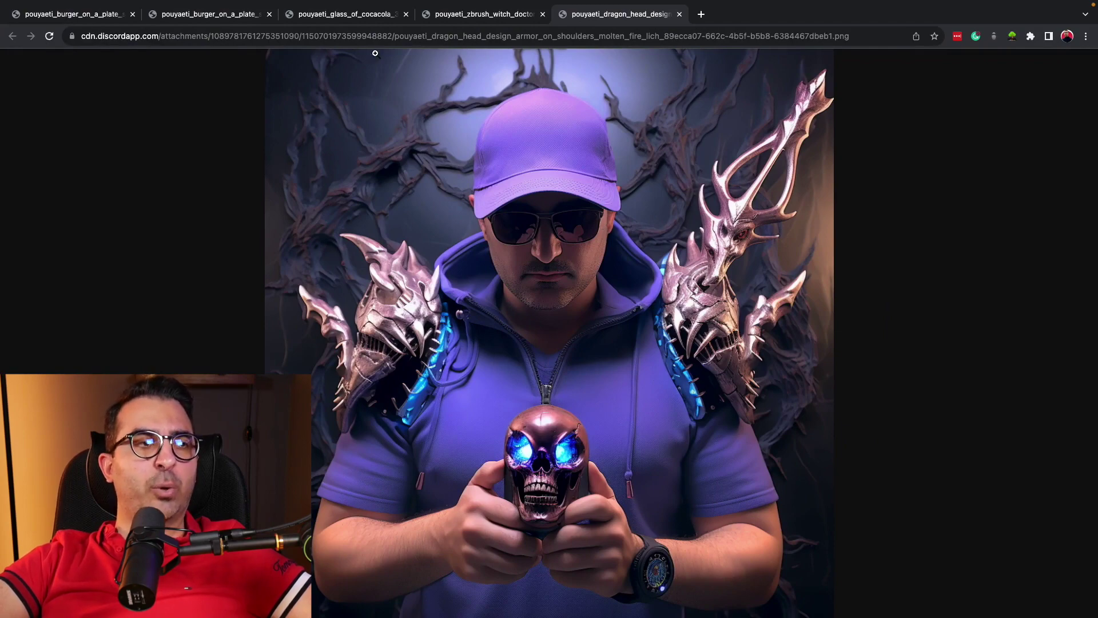
left_click(458, 13)
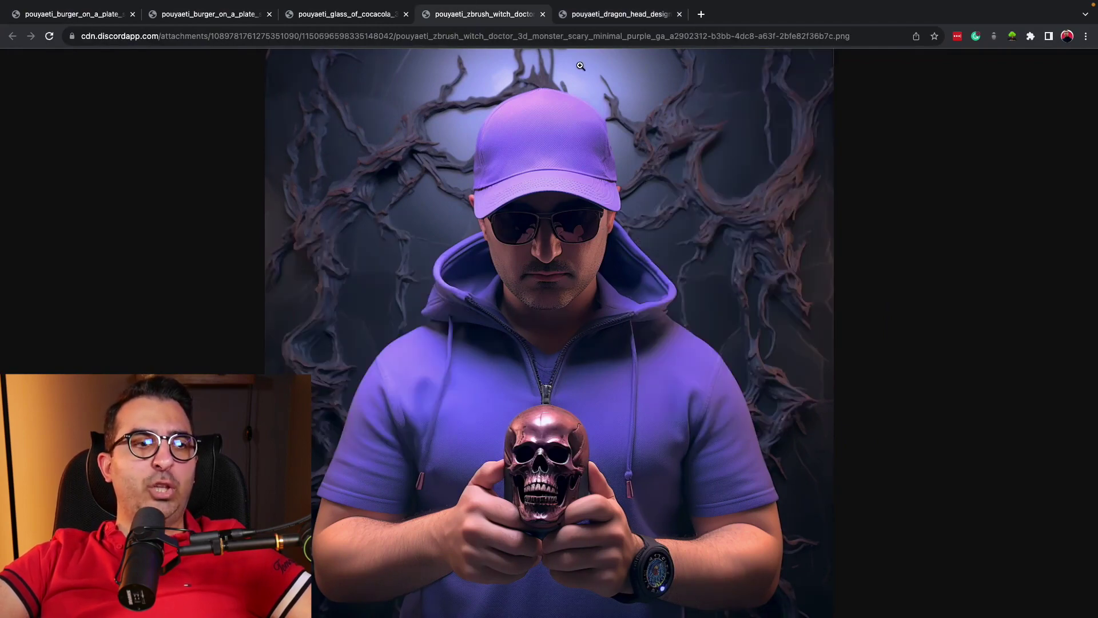
left_click(589, 17)
left_click(503, 16)
left_click(598, 20)
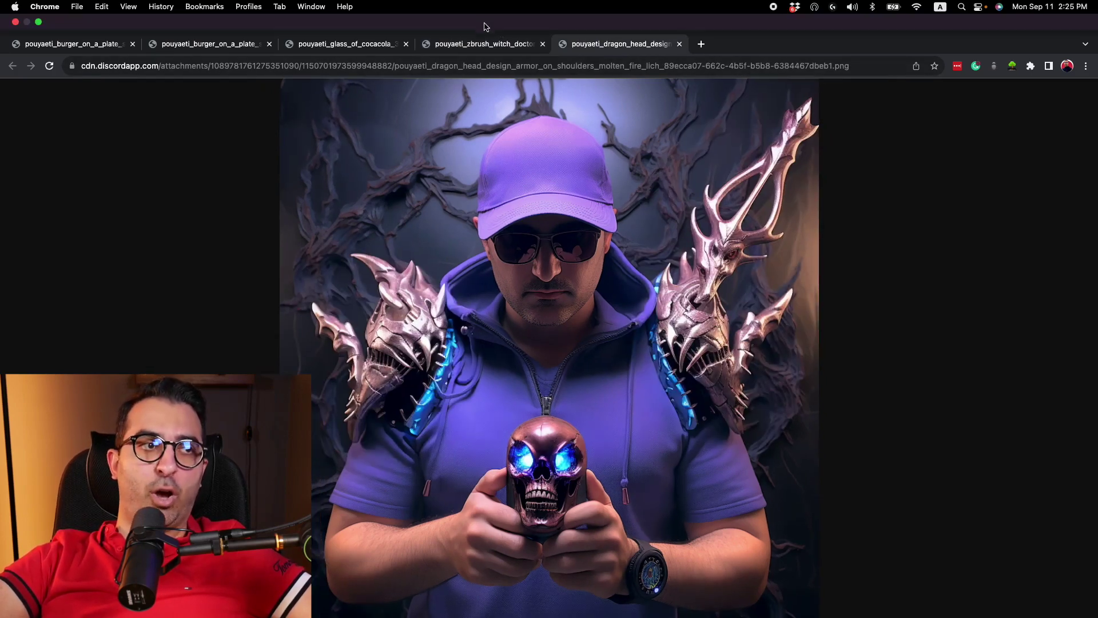
left_click(478, 15)
left_click(603, 43)
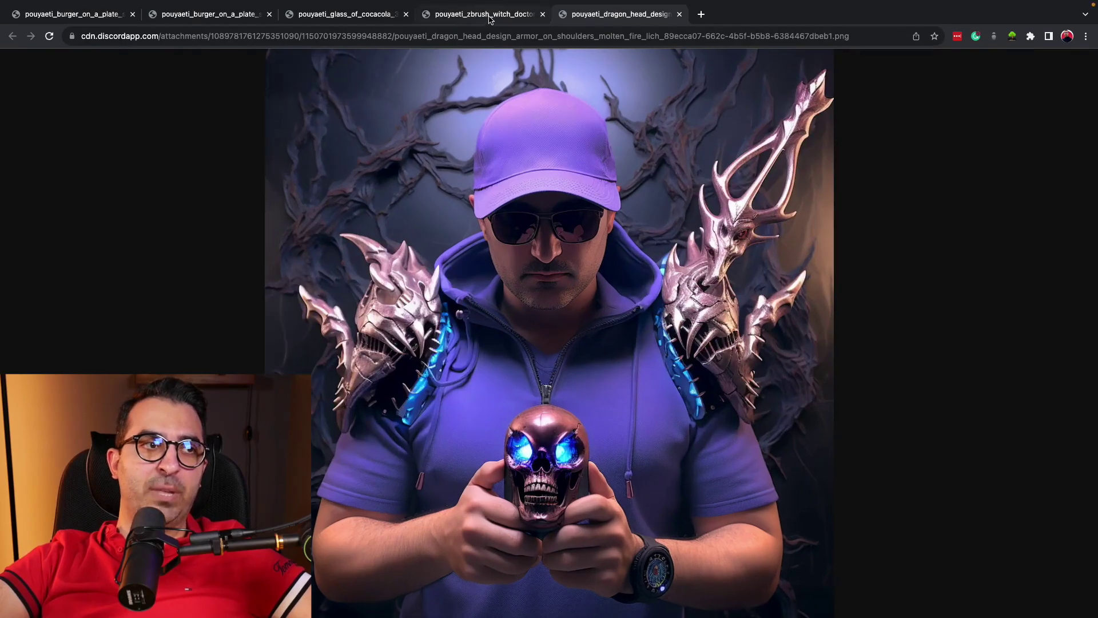